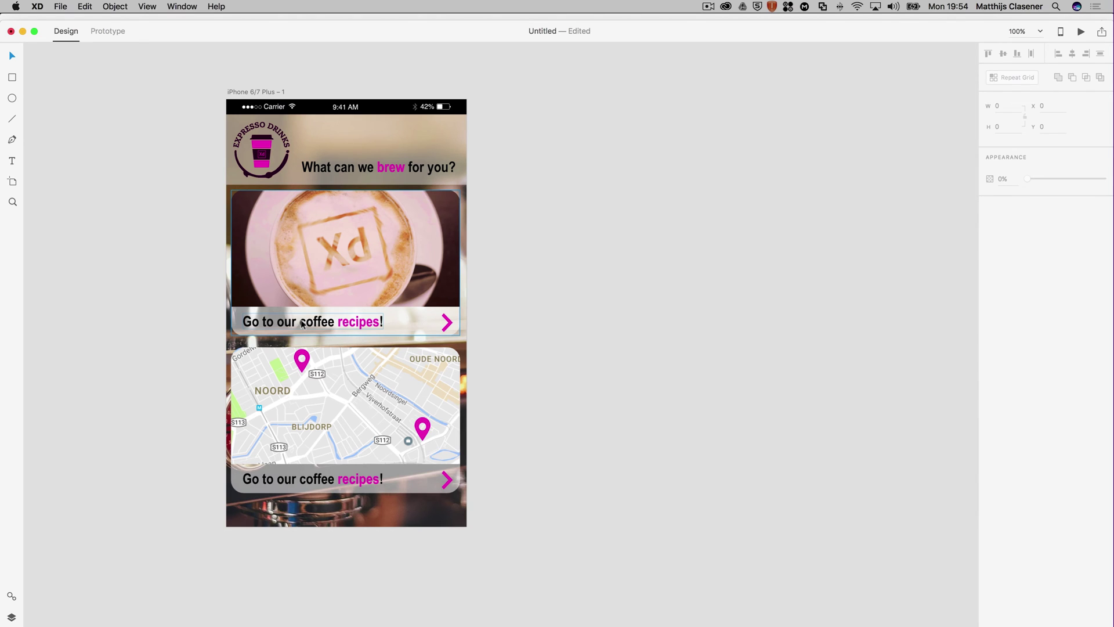
- Duplicate the iPhone 6/7 Plus – 1 artboard and place the copy beside the original, aligned with its top edge
left_click(268, 92)
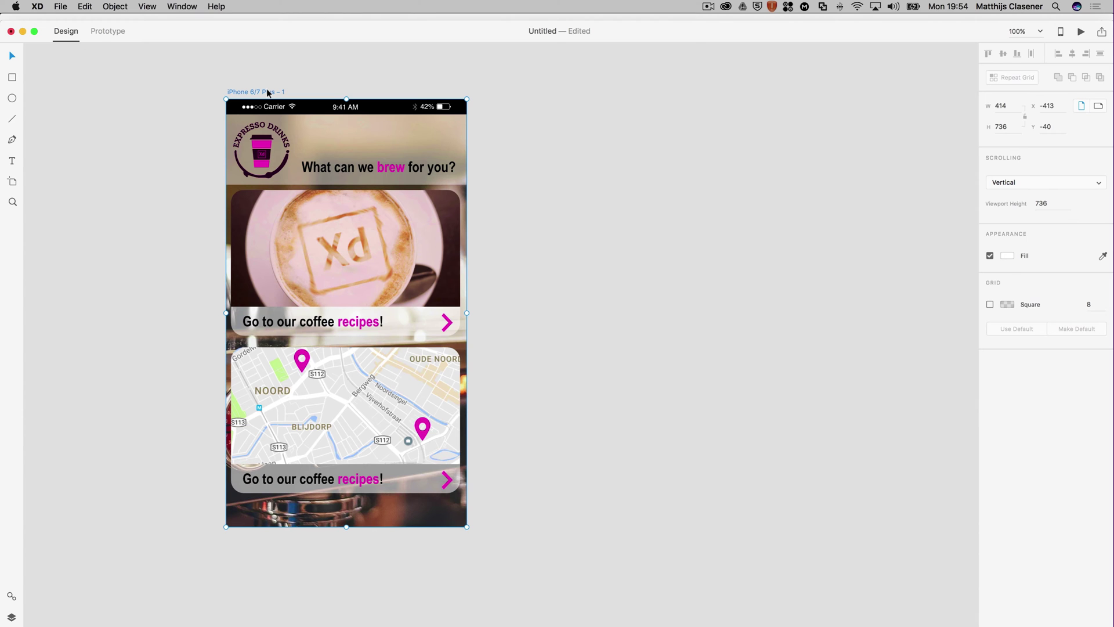
left_click_drag(268, 92, 535, 94, "alt")
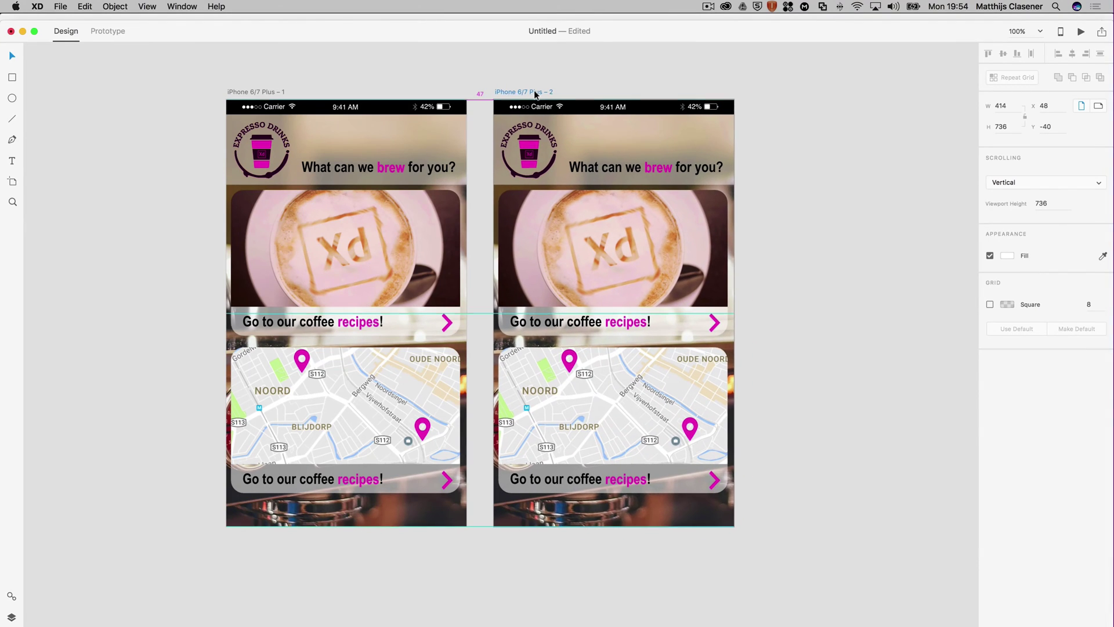
right_click(590, 75)
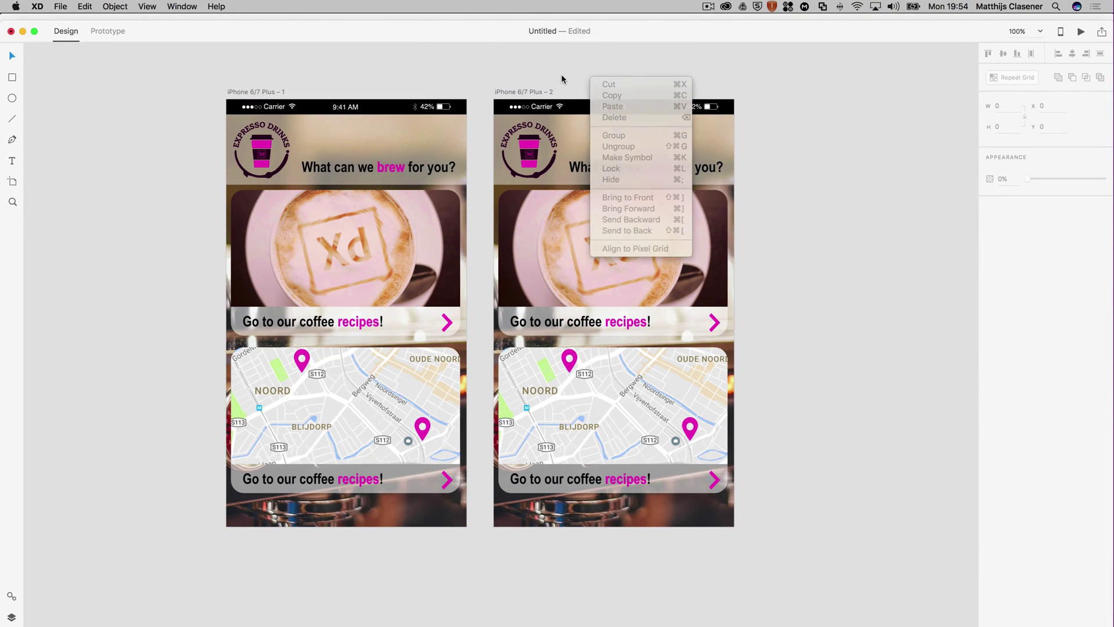
right_click(562, 74)
left_click(550, 73)
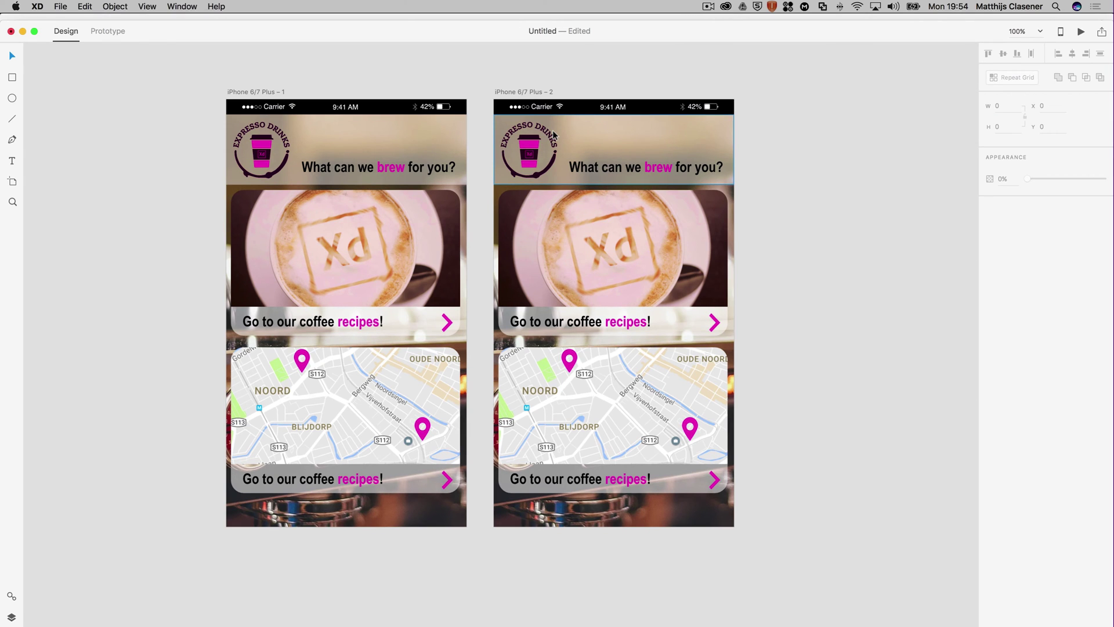
- Delete the coffee recipes card and the map card from the duplicated artboard
left_click(596, 216)
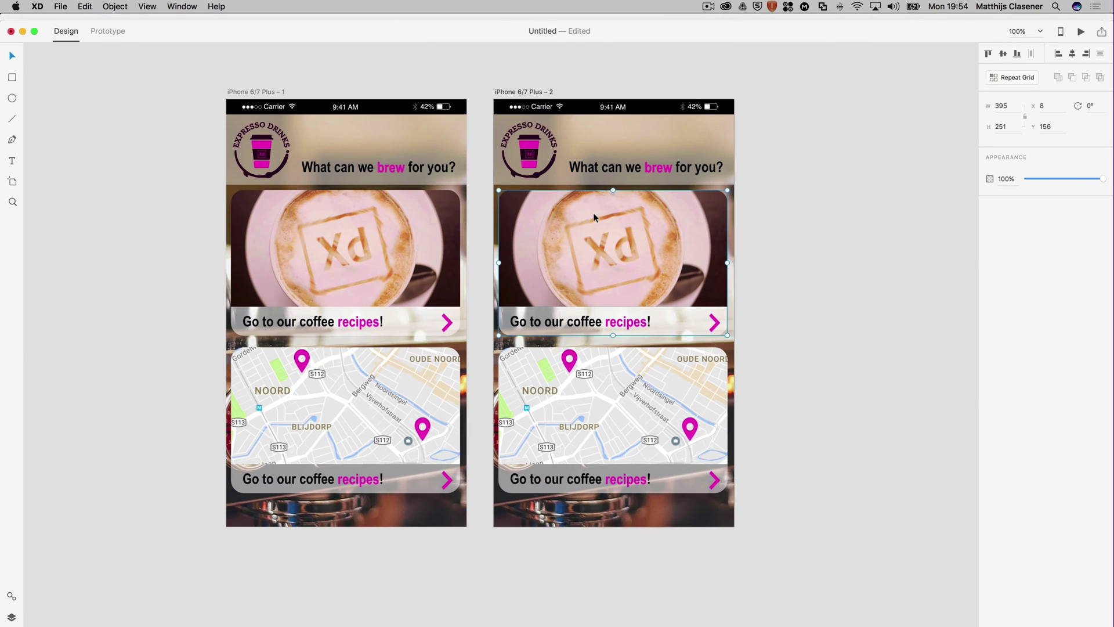
left_click_drag(597, 216, 647, 350)
key("Delete")
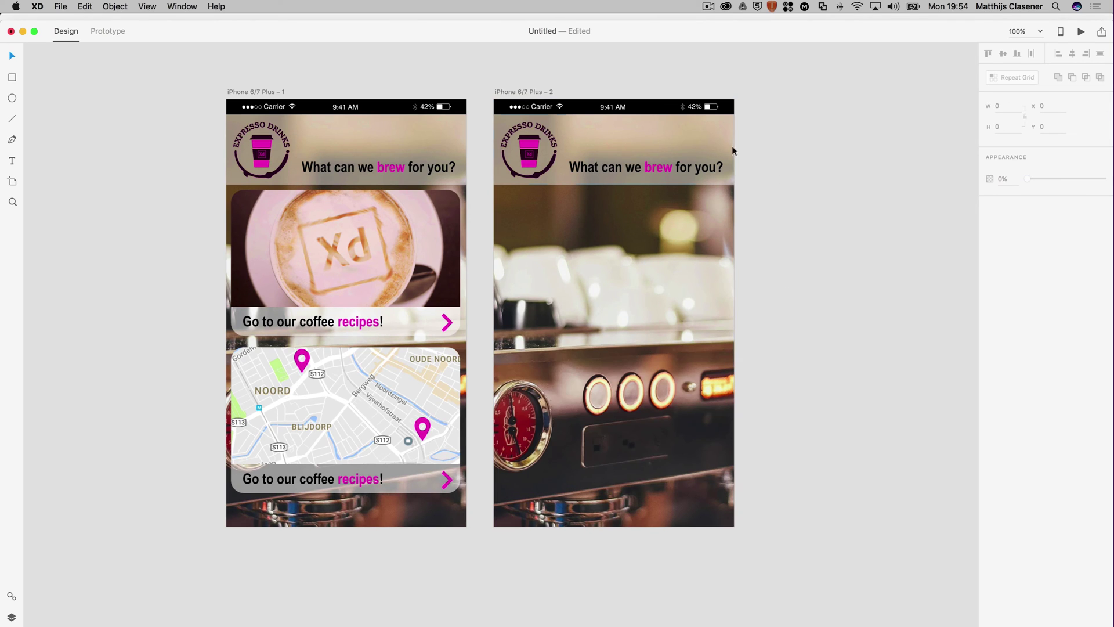
- Extend the duplicated artboard downward to a height of about 945, keeping its width
left_click(533, 94)
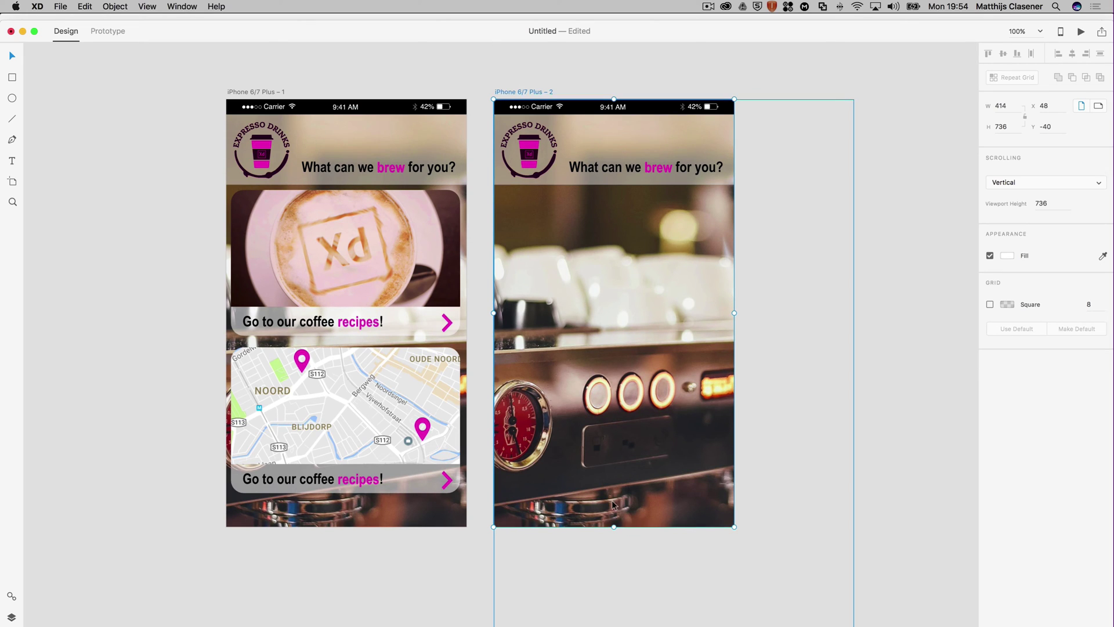
left_click_drag(613, 526, 613, 626)
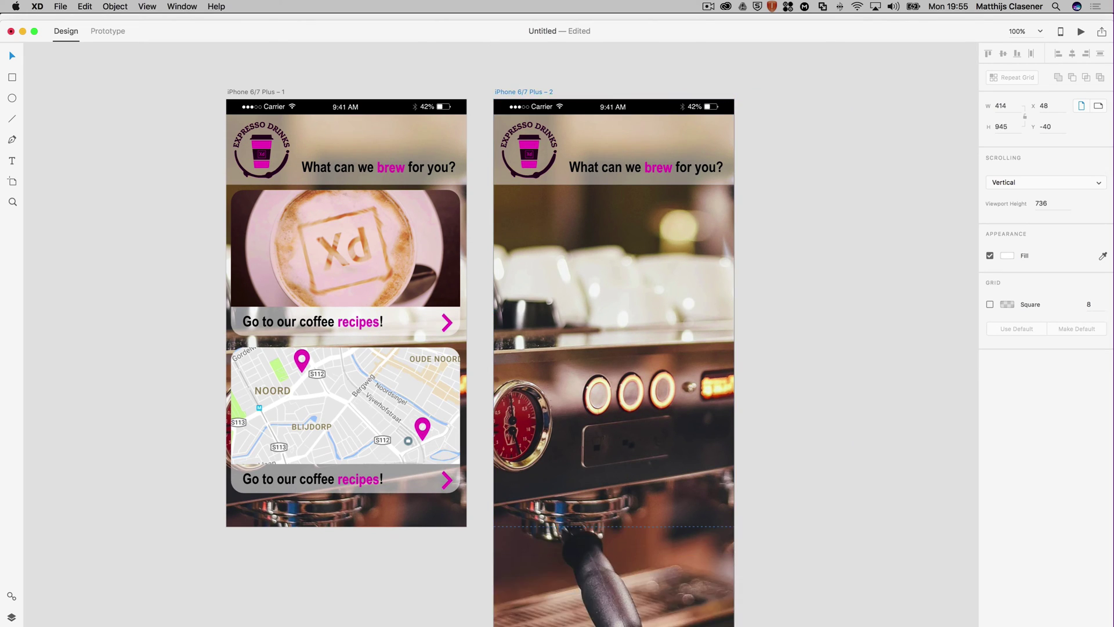
scroll(632, 544, "down", 3)
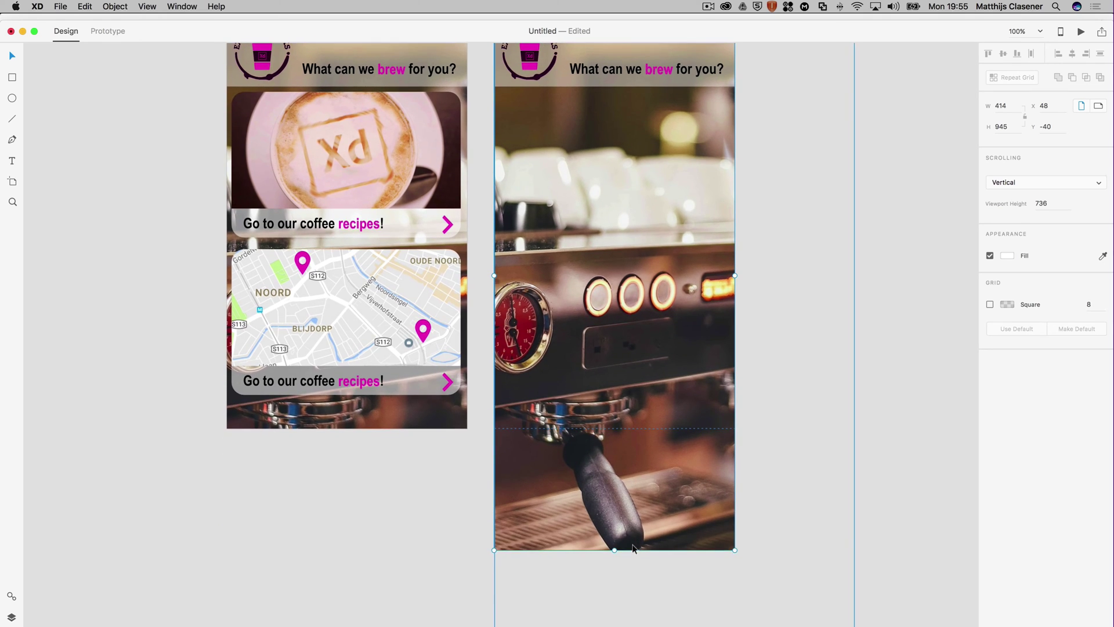
scroll(632, 544, "up", 4)
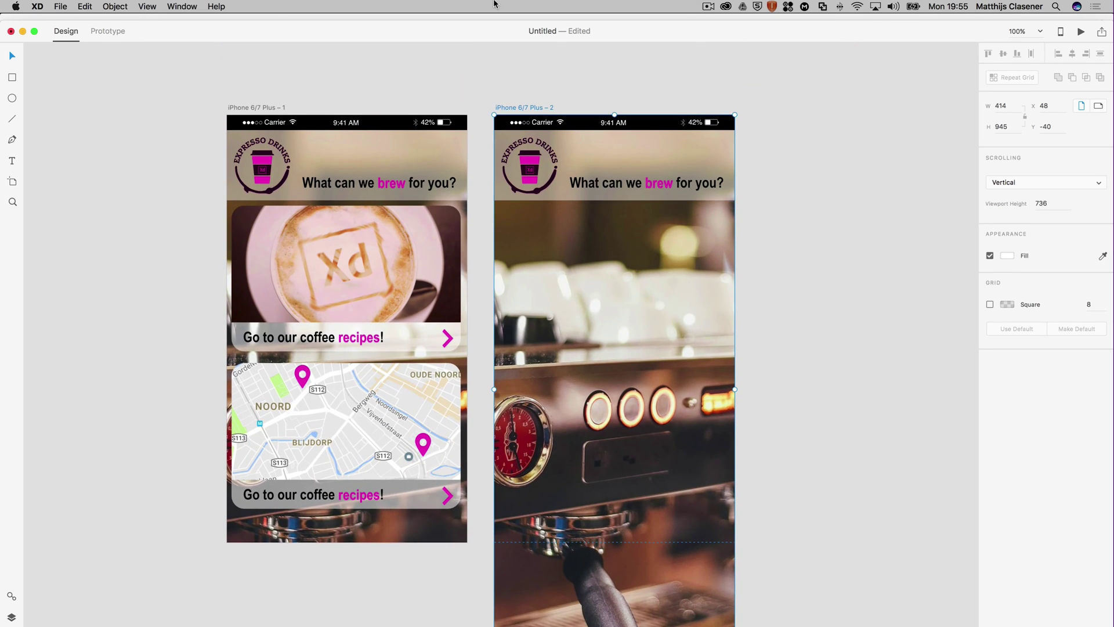
left_click(510, 61)
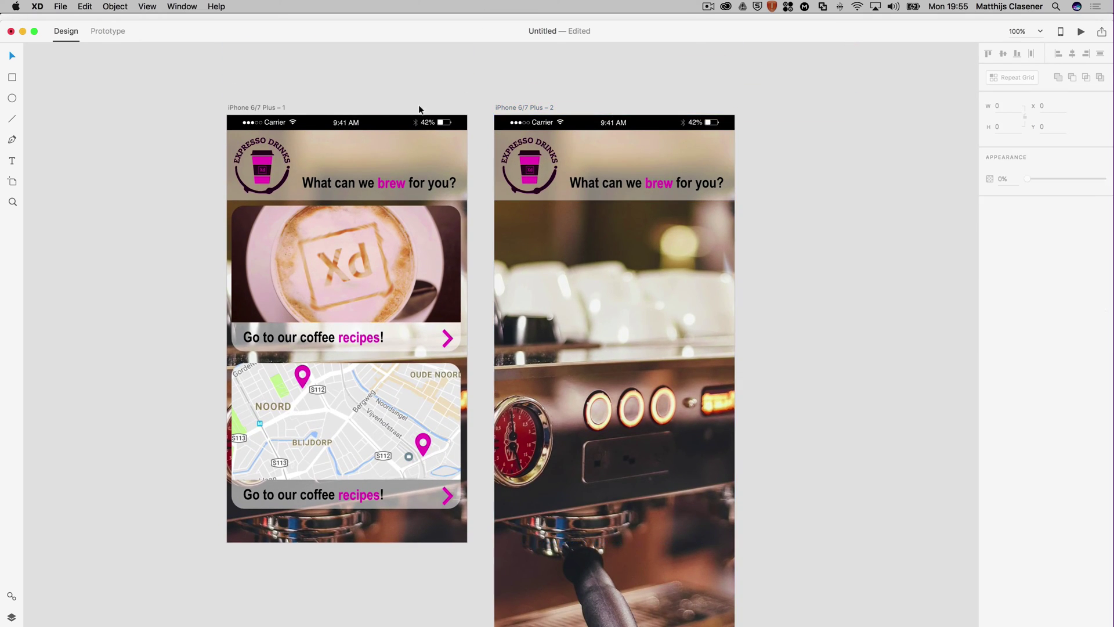
- Rename the original artboard as Home and the taller duplicate as Recipes
double_click(264, 108)
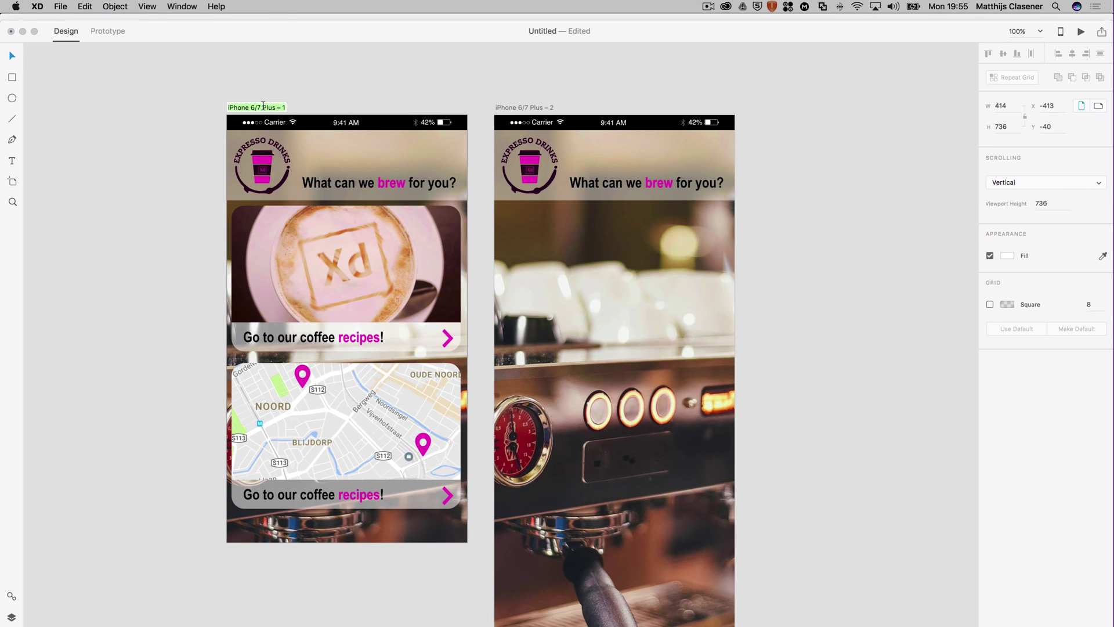
type("Home")
key("Return")
double_click(535, 108)
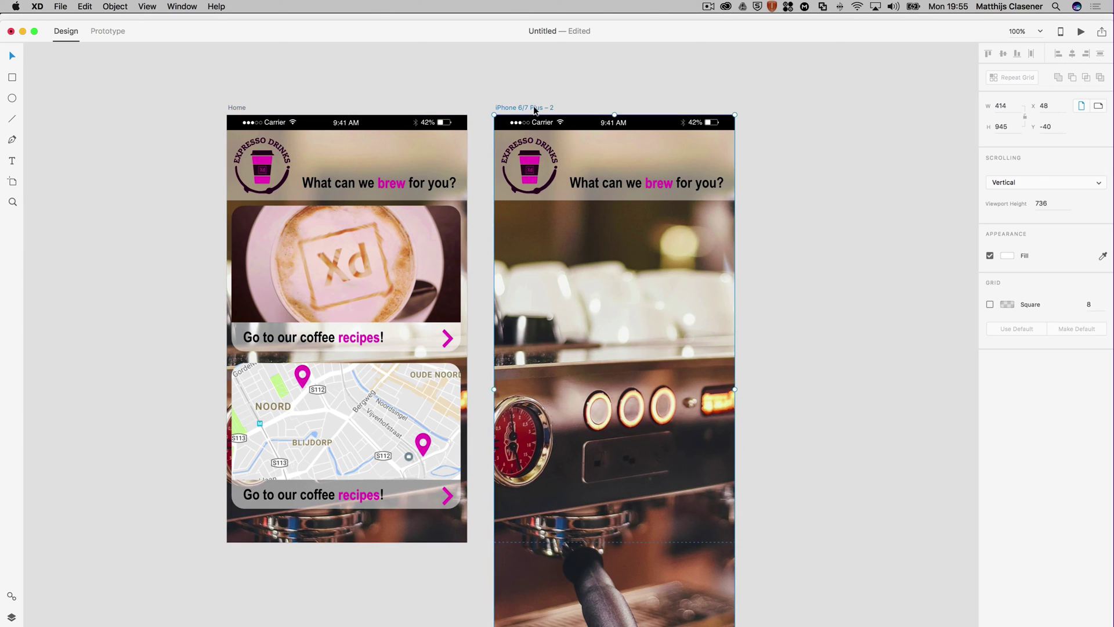
type("Recipes")
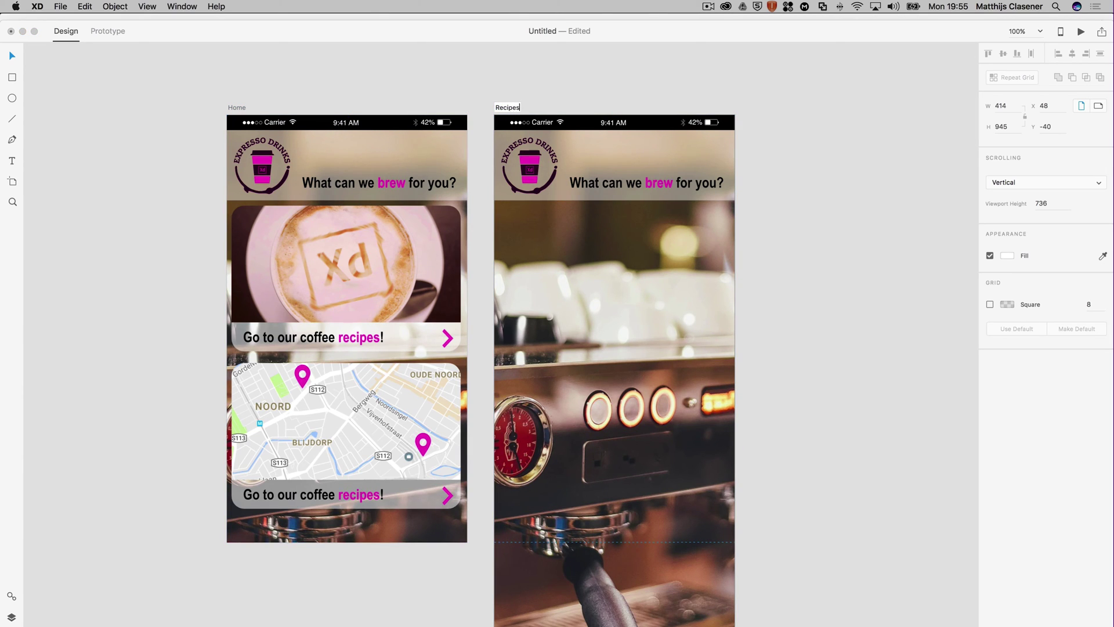
key("Return")
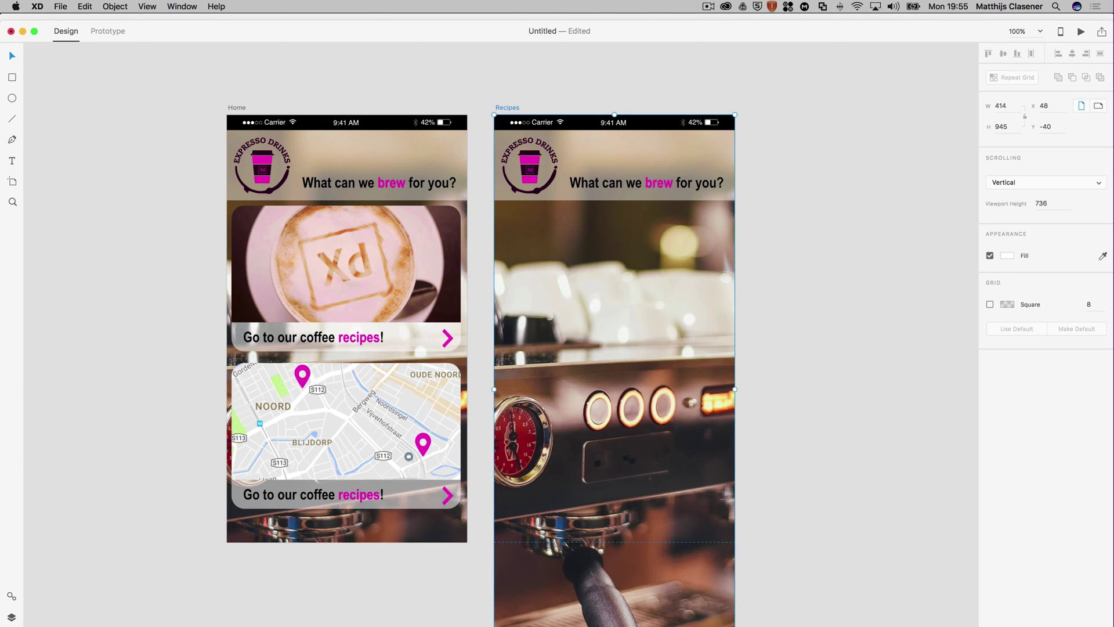
left_click(837, 240)
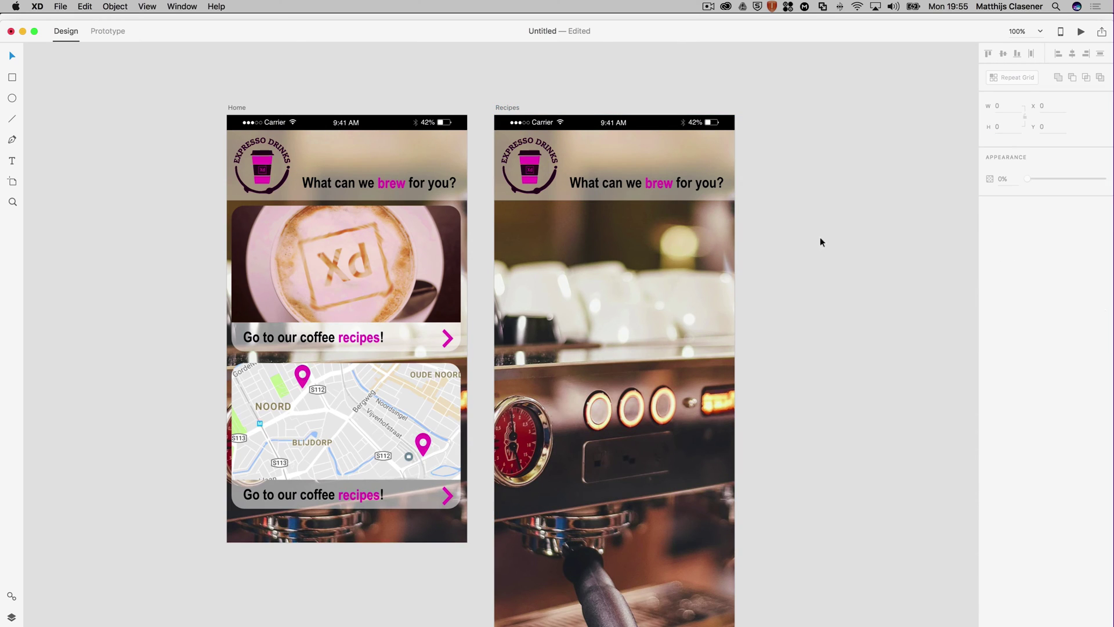
- Scale the logo on the Recipes artboard to about 53 by 53 and move the heading up beside it
left_click(532, 162)
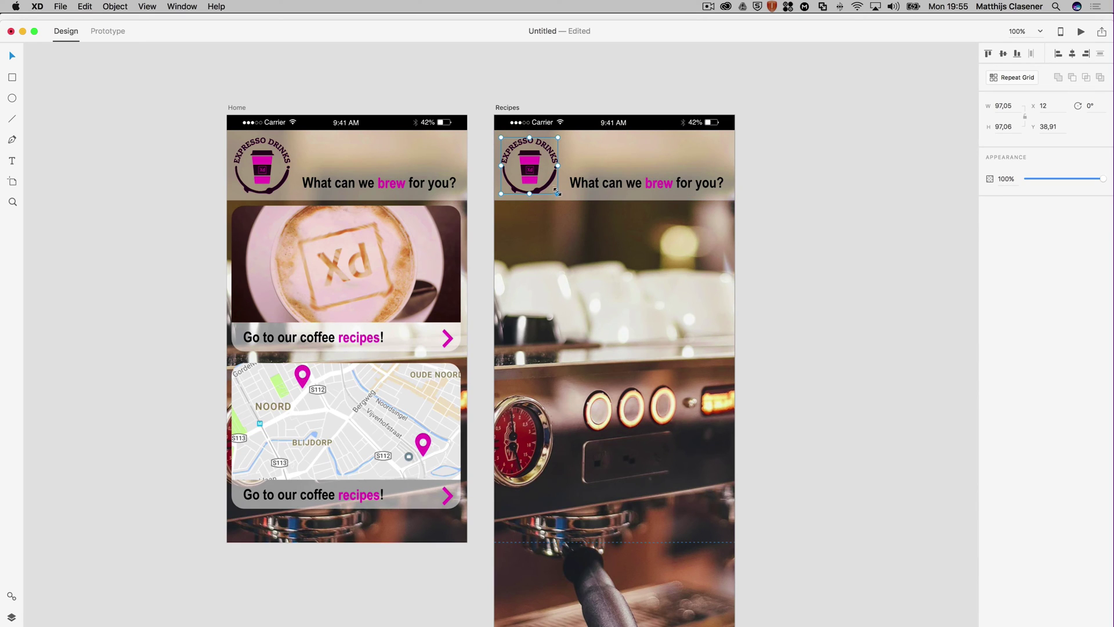
left_click_drag(557, 192, 543, 168)
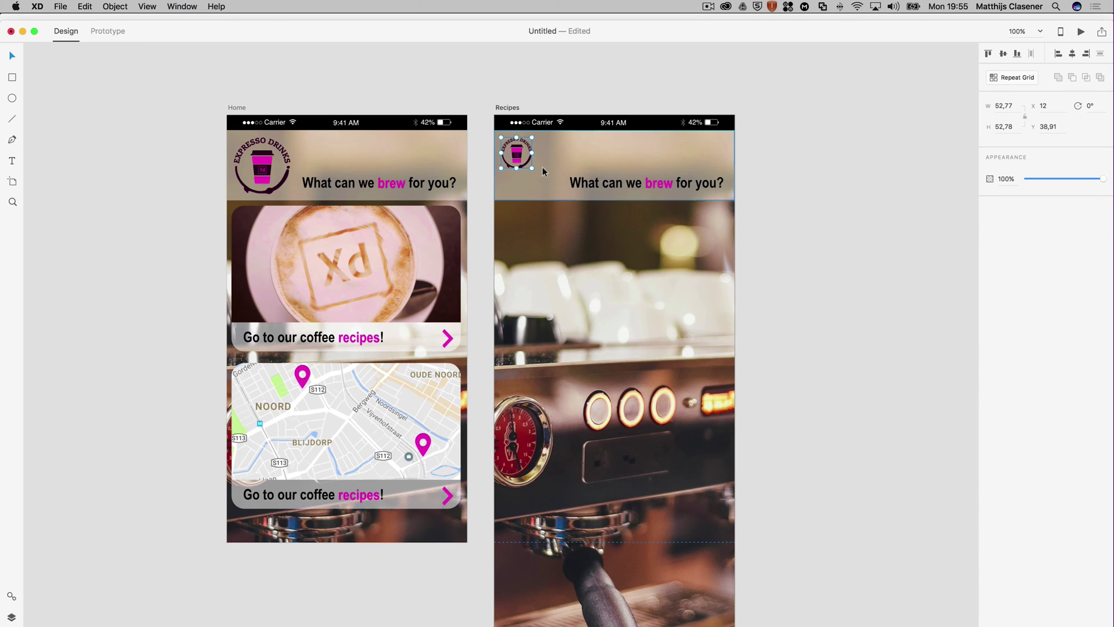
left_click(611, 185)
left_click_drag(611, 185, 595, 160)
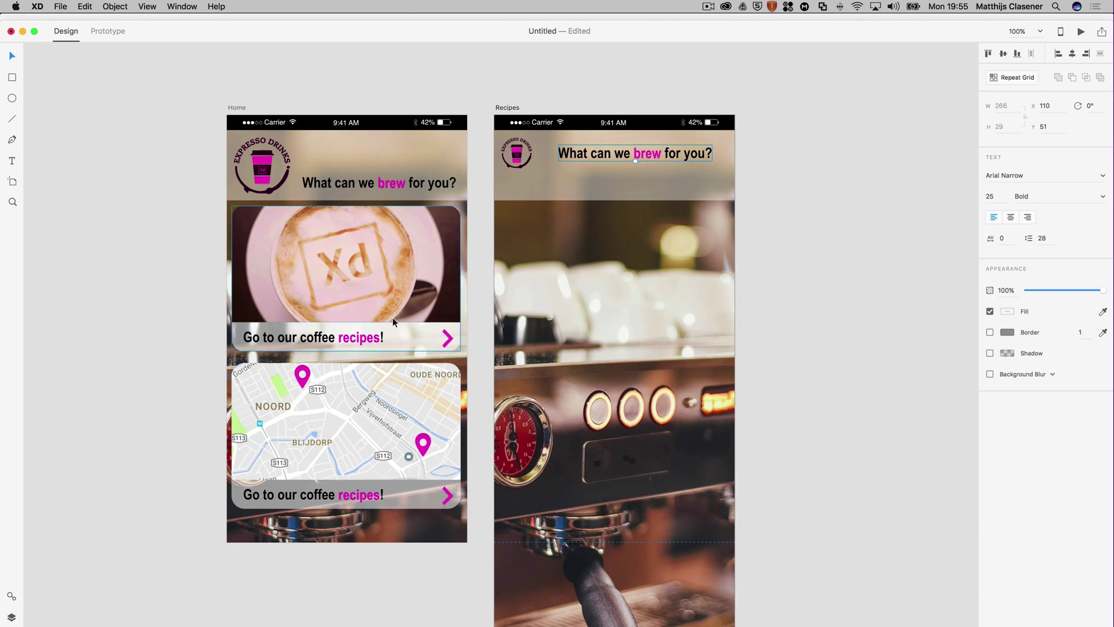
- Replace the Recipes artboard's heading text with "Our famous coffee recipes!"
double_click(585, 155)
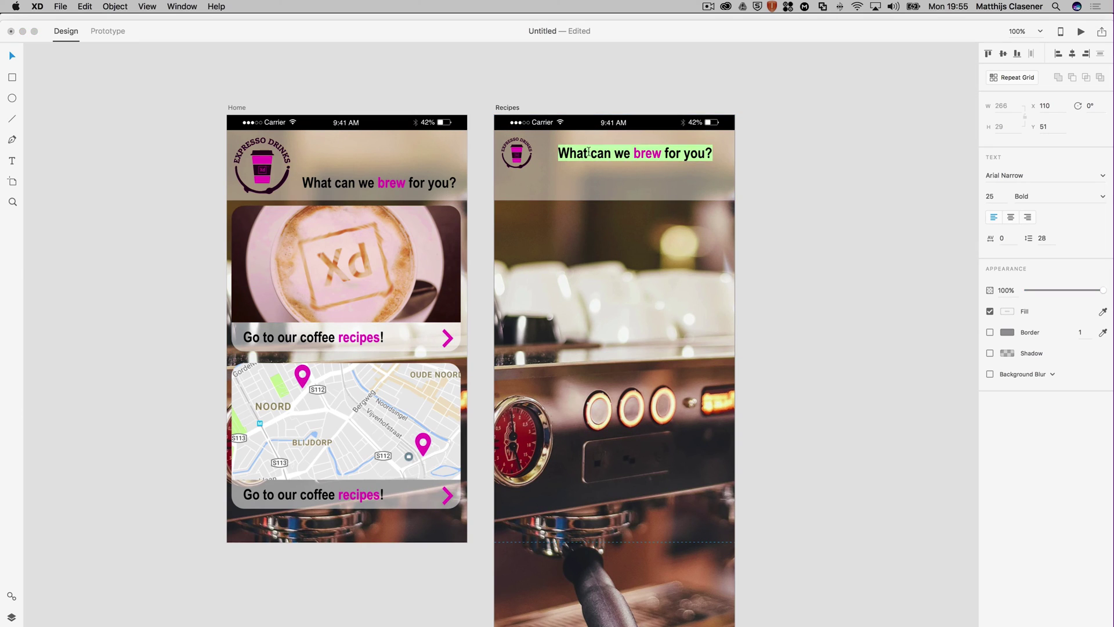
type("Our ")
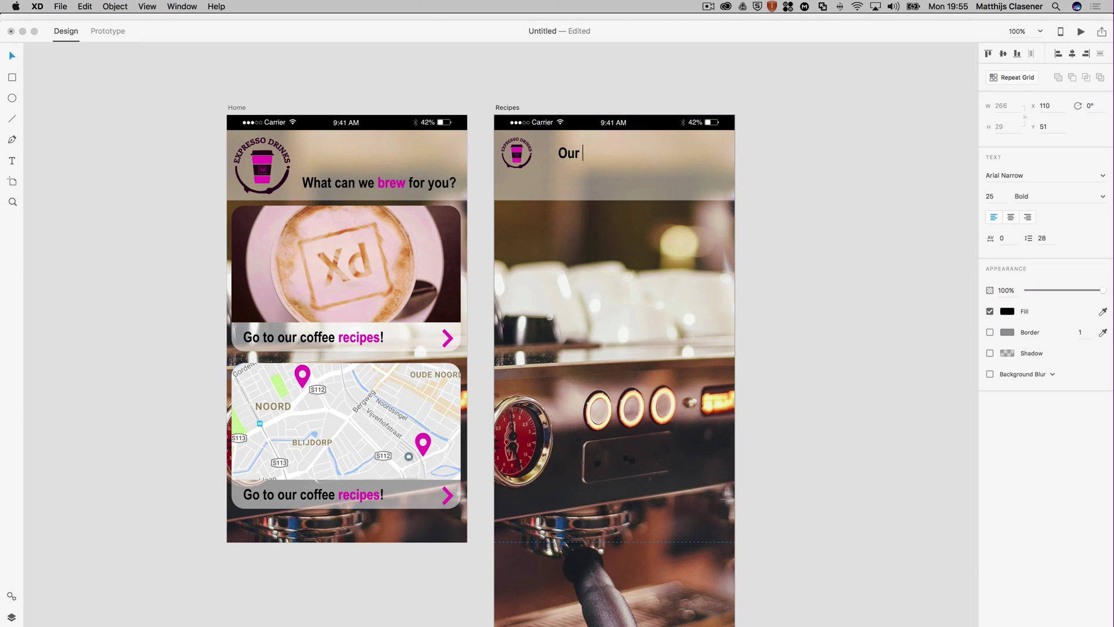
type("famous coffee ")
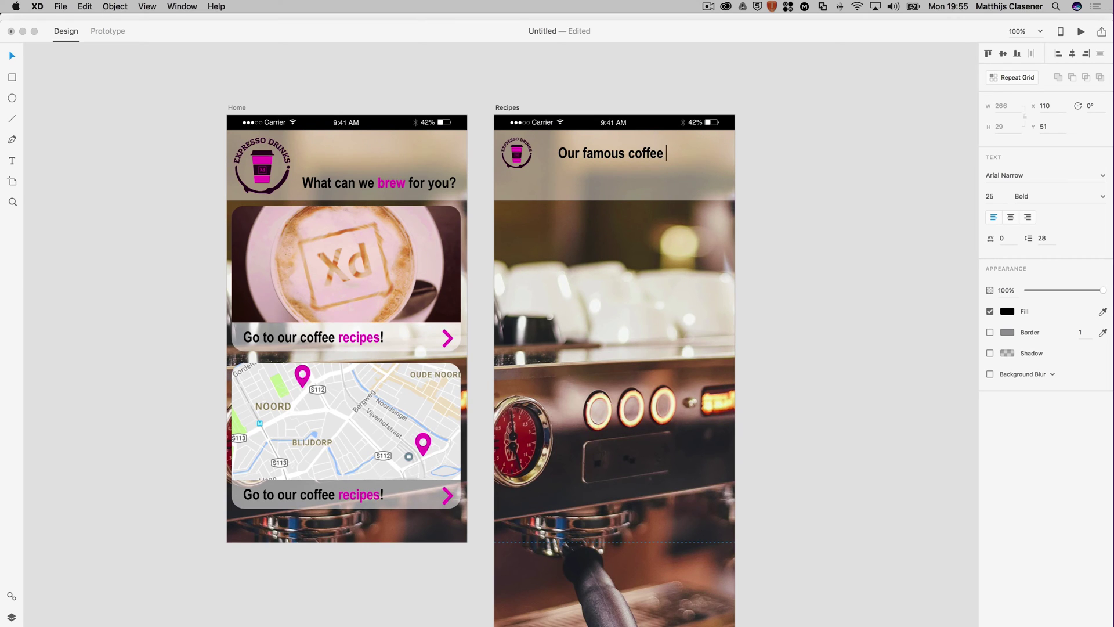
type("recipes!")
- Color the word "recipes" in the heading with the magenta sampled from the Home artboard's logo
left_click_drag(709, 153, 668, 154)
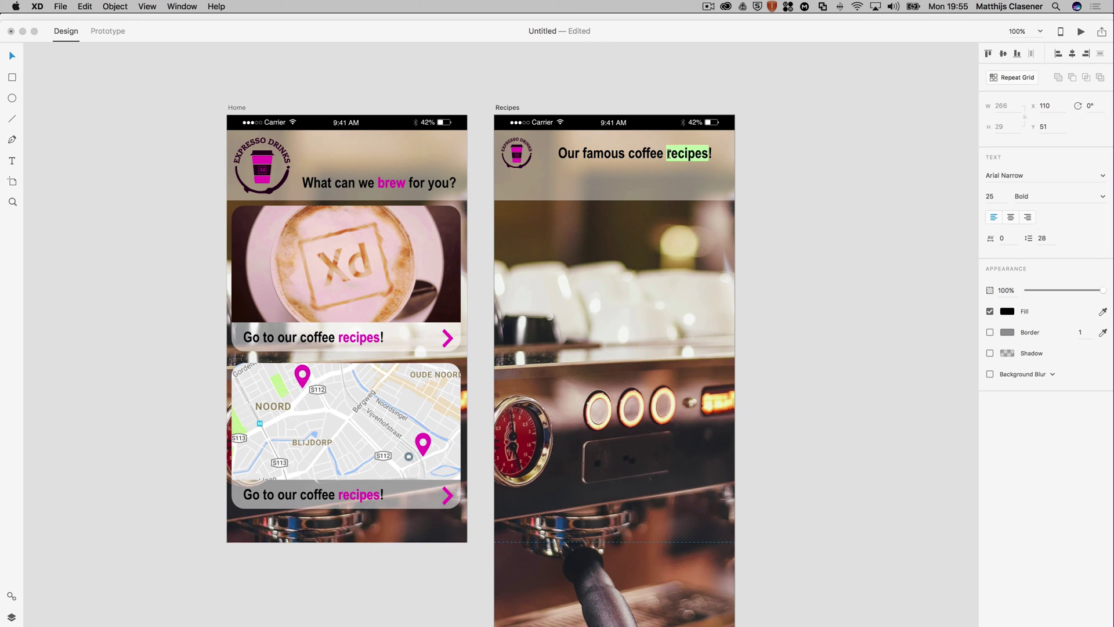
left_click(1103, 311)
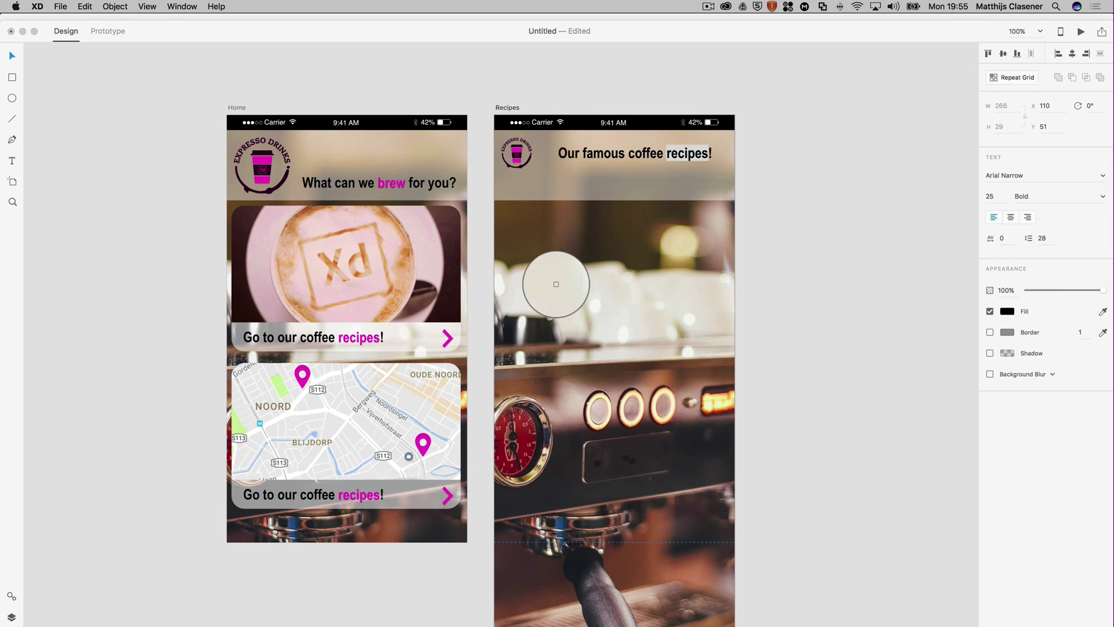
left_click(261, 163)
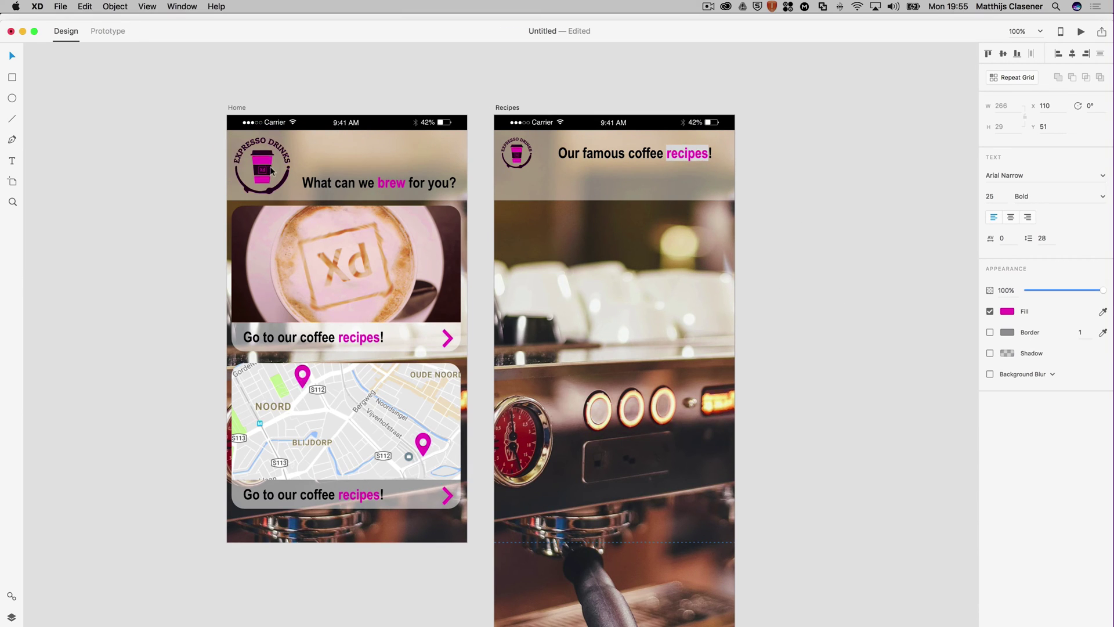
key("Escape")
- Reduce the height of the semi-transparent header rectangle on the Recipes artboard to about 82
left_click(626, 194)
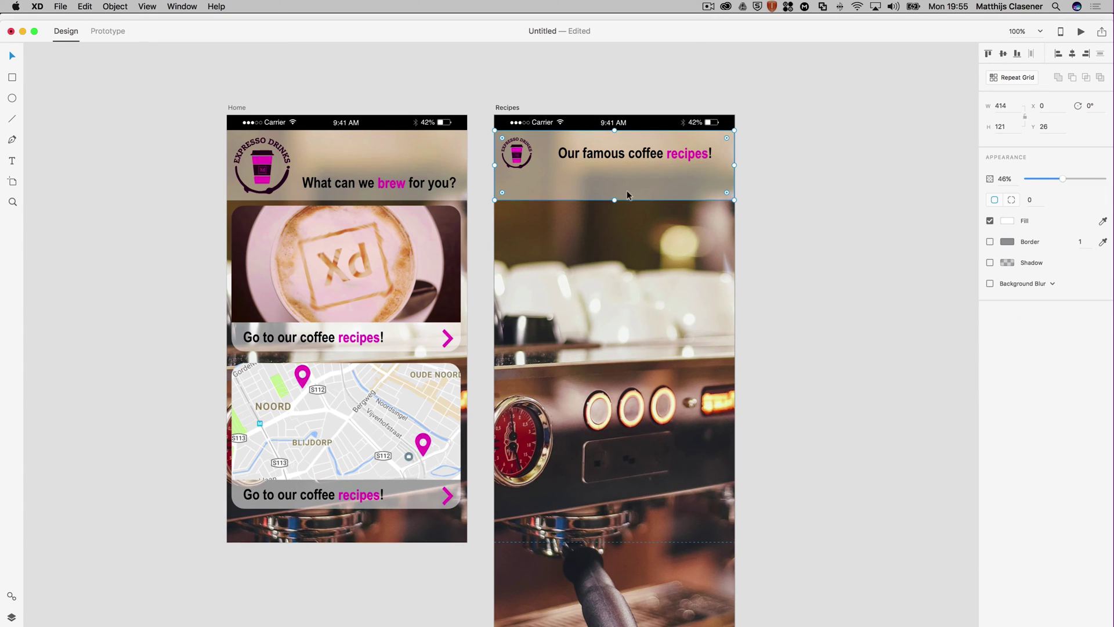
left_click_drag(615, 200, 616, 177)
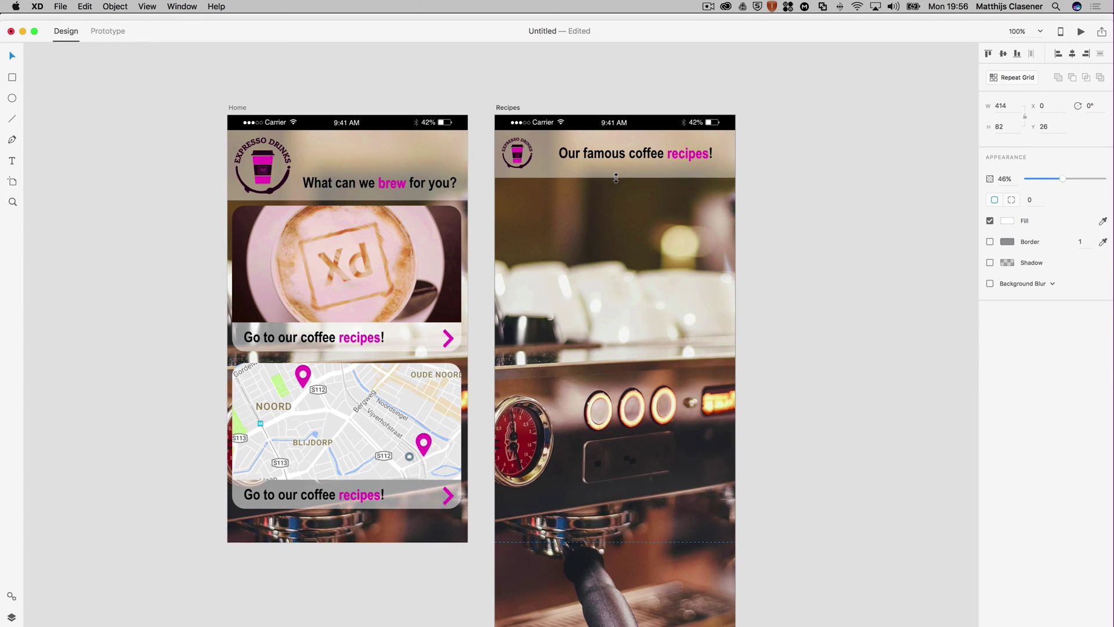
left_click(866, 220)
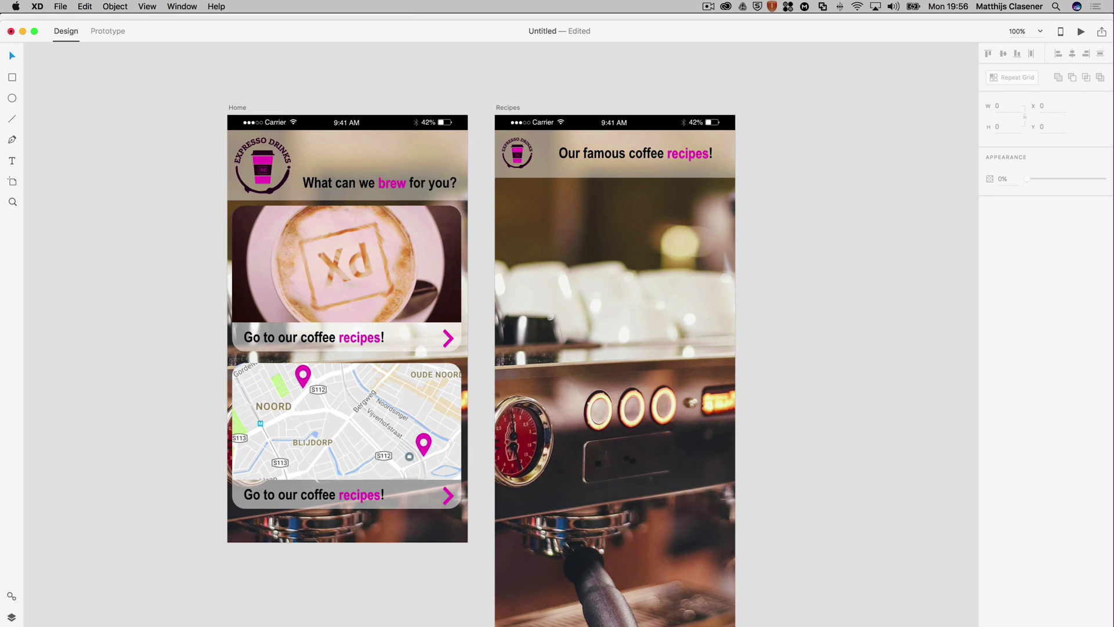
- Switch to Finder and open the 02 Drinks folder inside Assets
left_click_drag(461, 163, 507, 76)
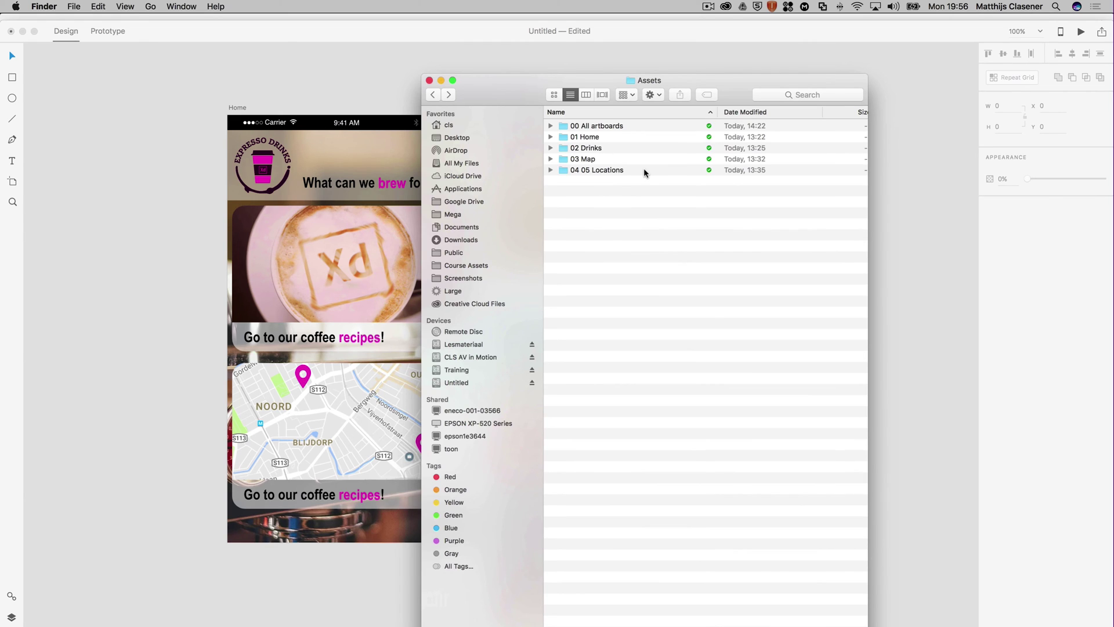
left_click(603, 149)
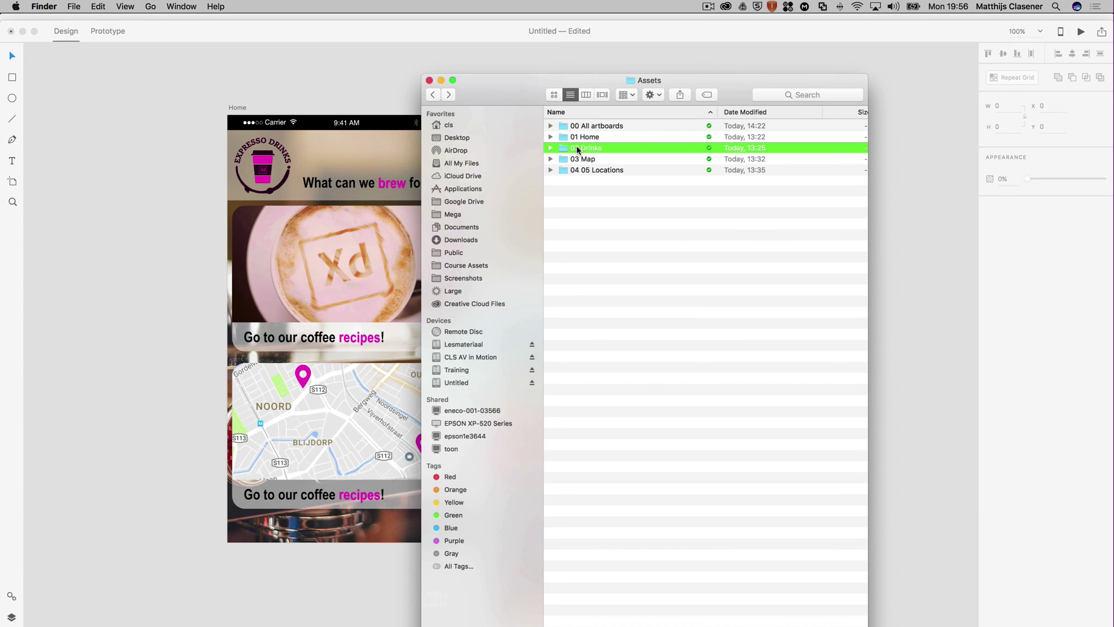
double_click(577, 145)
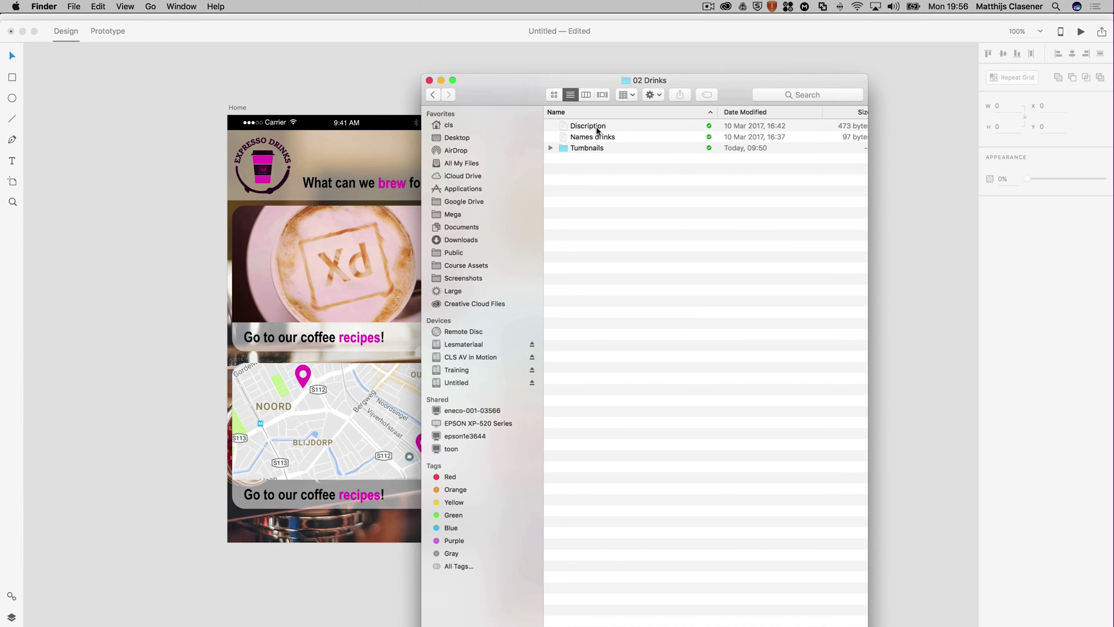
- Preview the Discription and Names drinks text files, and list the contents of the Tumbnails folder
left_click(598, 128)
key("space")
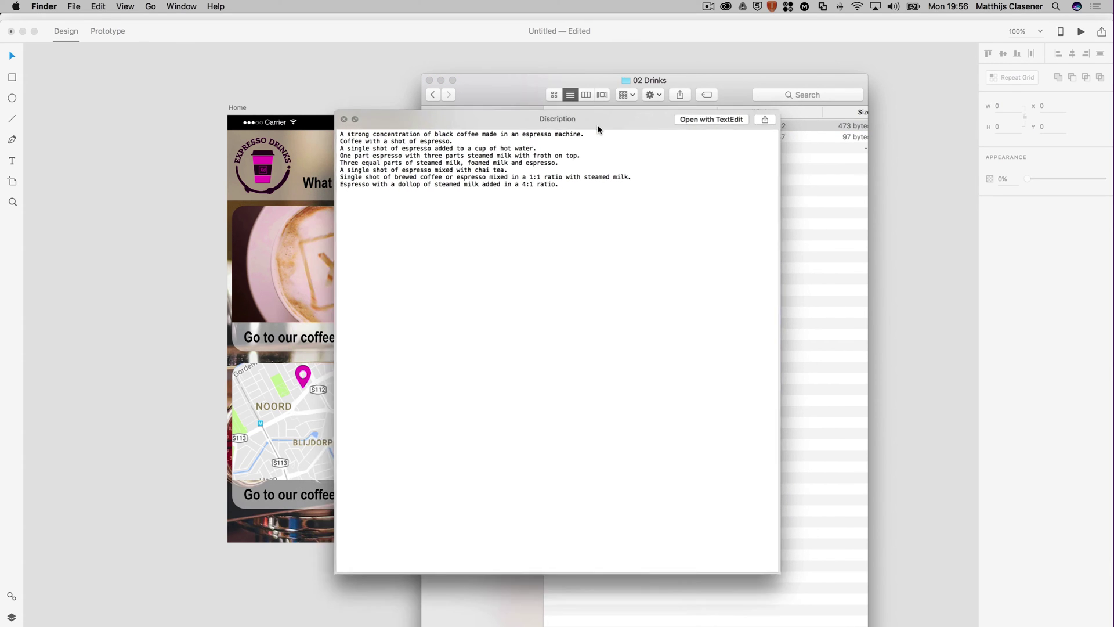
key("space")
left_click(600, 137)
key("space")
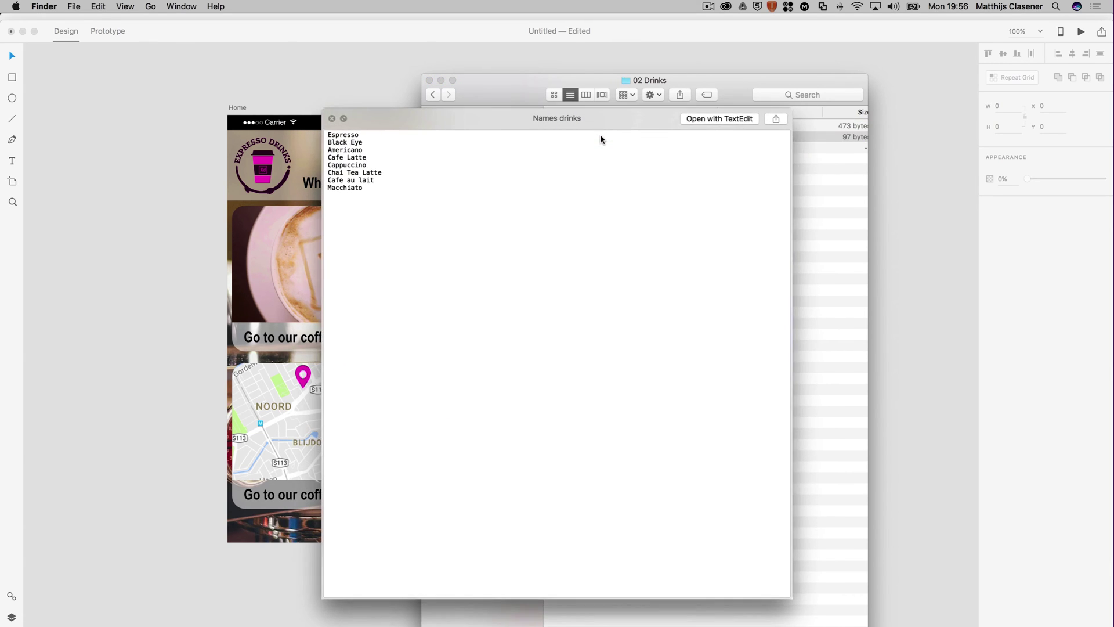
key("space")
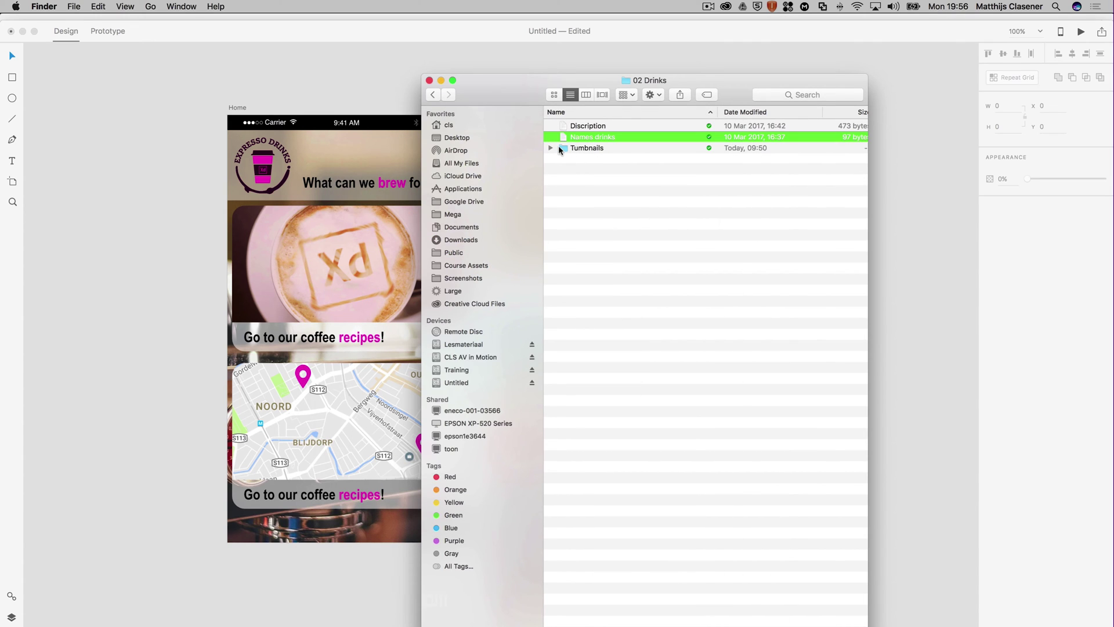
left_click(551, 148)
left_click(649, 236)
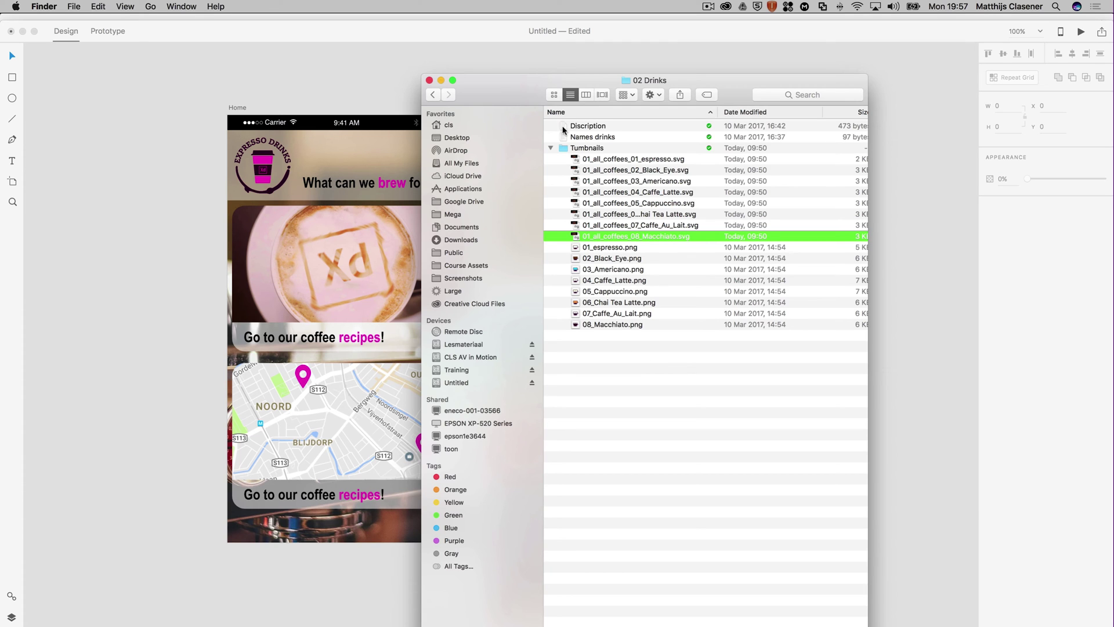
- Place 01_espresso.png from Finder on the Recipes artboard and scale it to about 98 by 98, just below the header's left end
left_click_drag(490, 85, 703, 72)
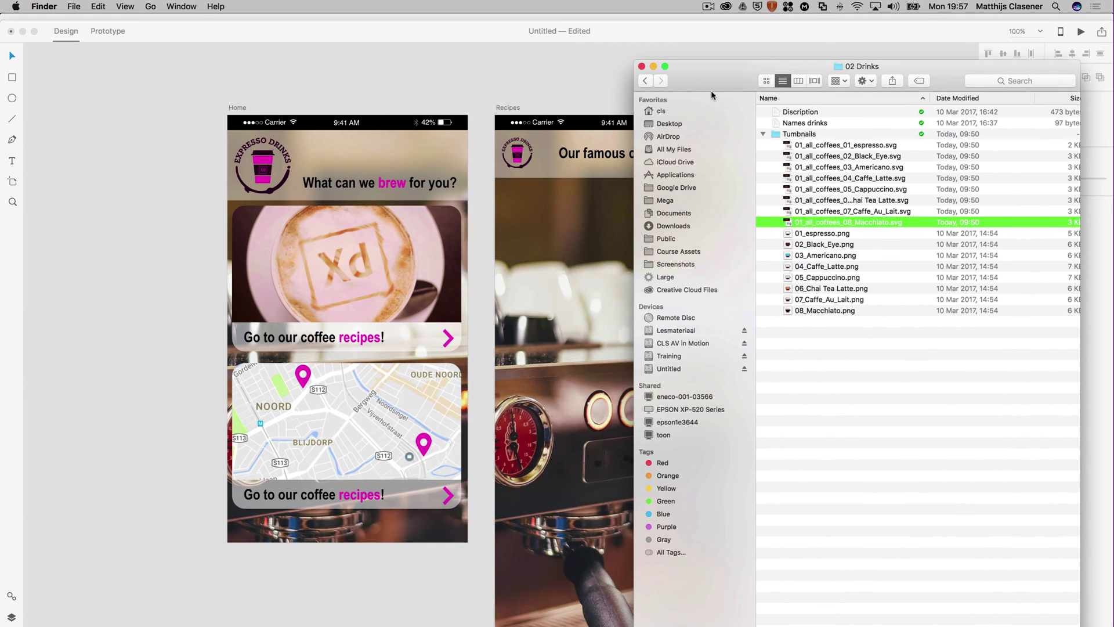
left_click(852, 383)
left_click_drag(836, 234, 722, 495)
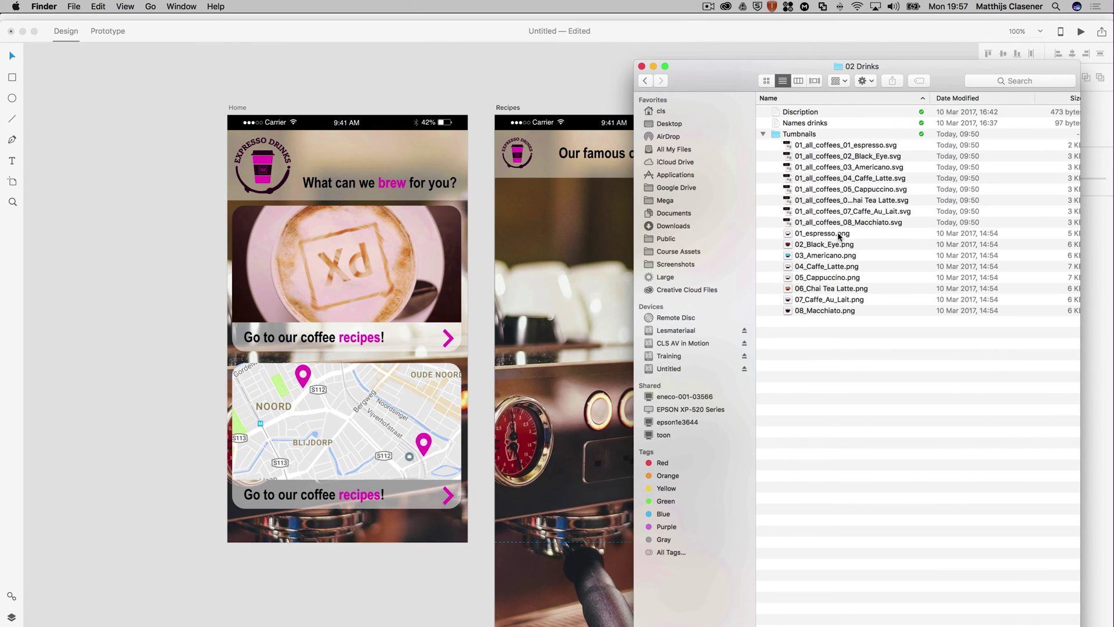
left_click_drag(838, 235, 421, 82)
left_click(451, 86)
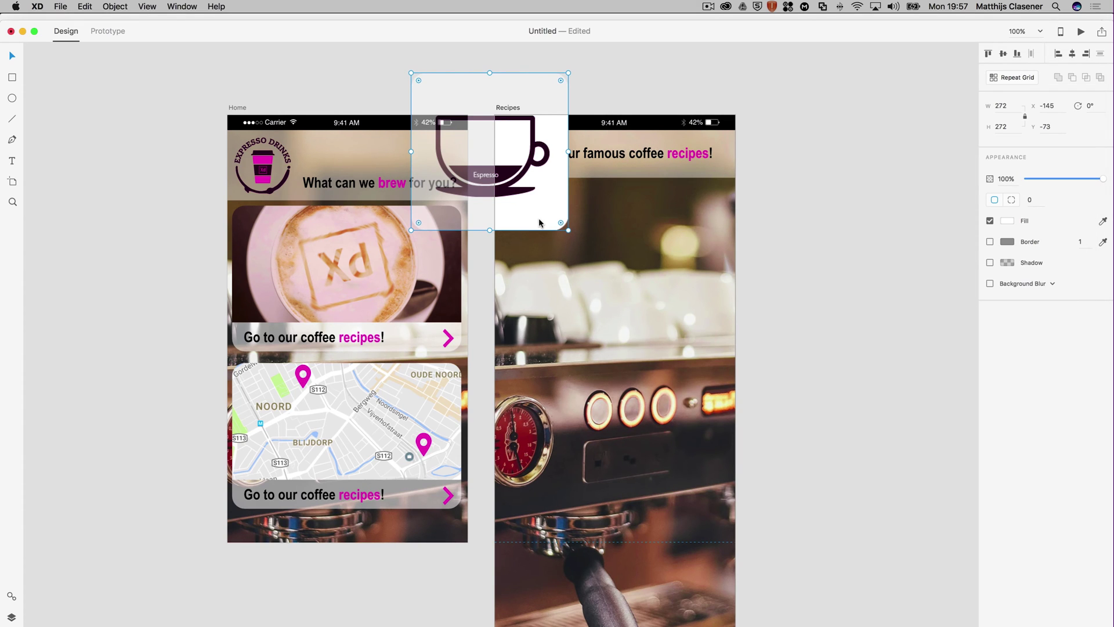
left_click_drag(538, 217, 571, 244)
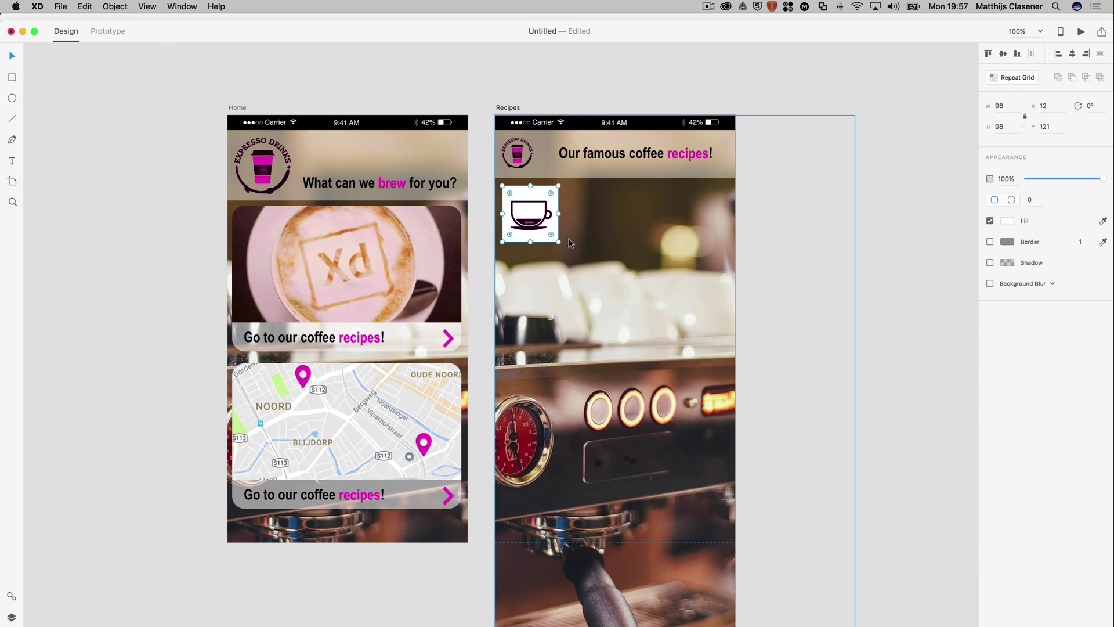
left_click(880, 246)
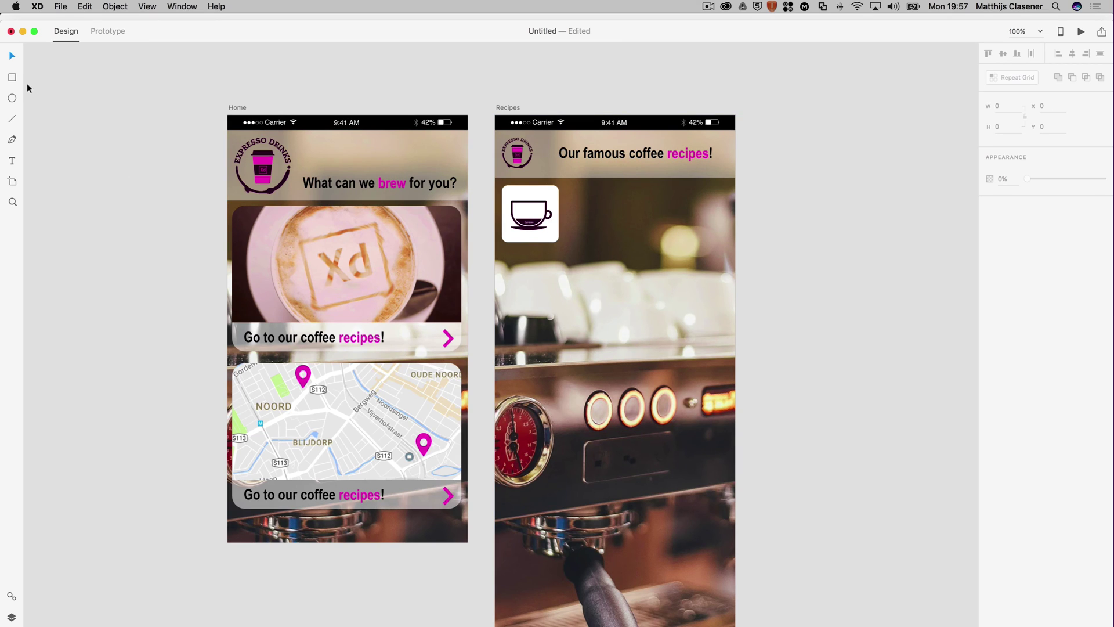
- Draw a white rectangle about 368 by 98 over and beside the espresso image, with corner radius 14, no border and 78% opacity
left_click(12, 78)
mouse_move(514, 186)
left_mouse_down()
mouse_move(656, 213)
mouse_move(729, 244)
left_mouse_up()
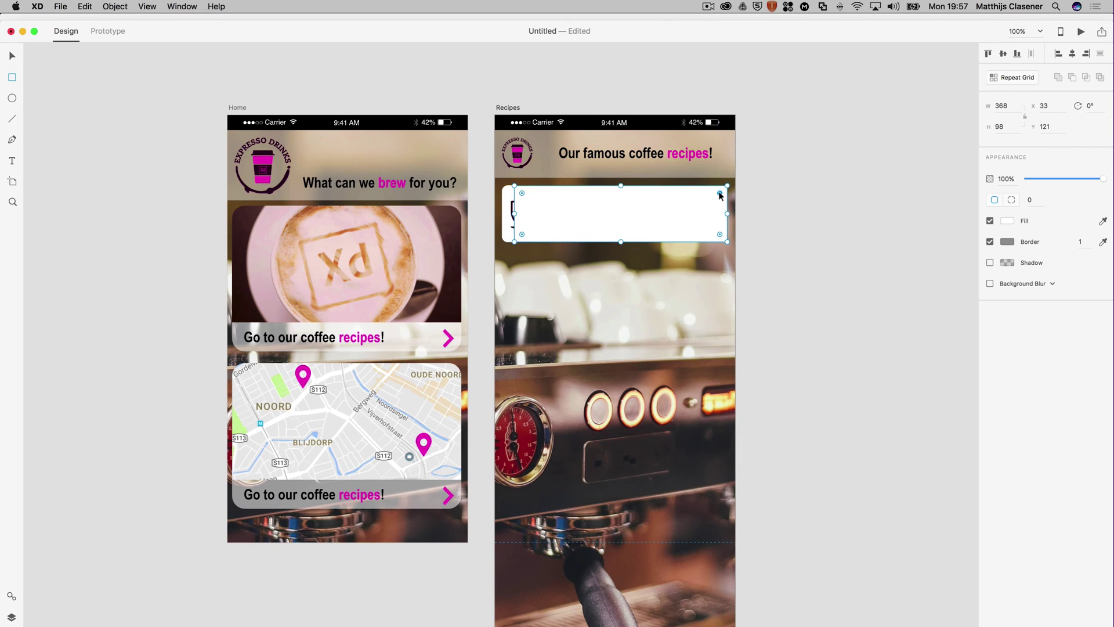
left_click_drag(718, 191, 723, 195)
left_click_drag(722, 190, 722, 190)
left_click(990, 242)
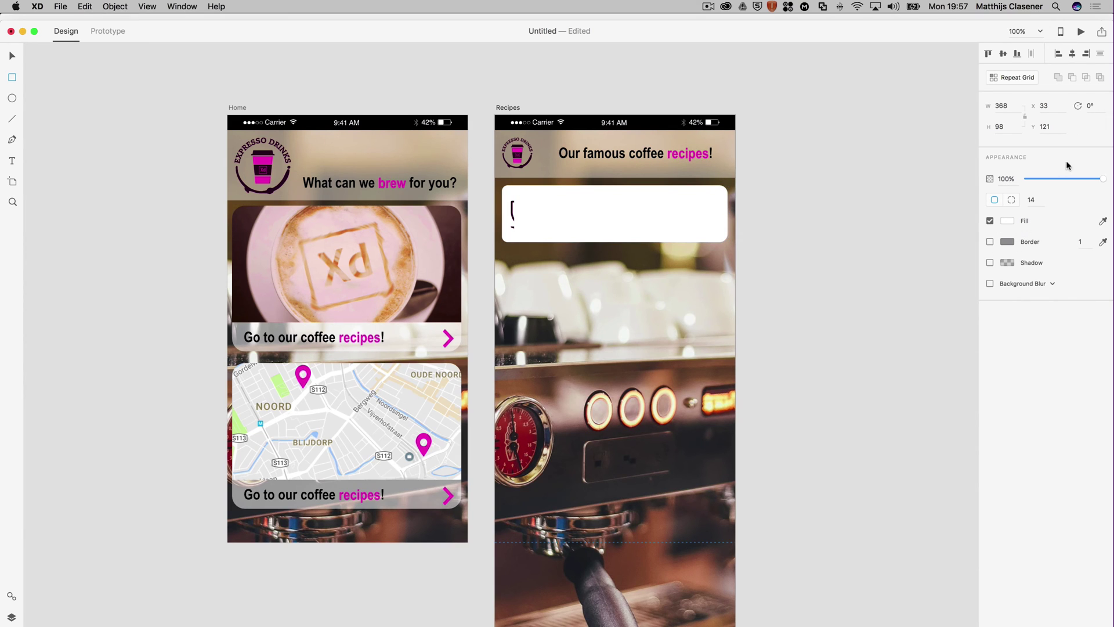
left_click_drag(1103, 179, 1088, 182)
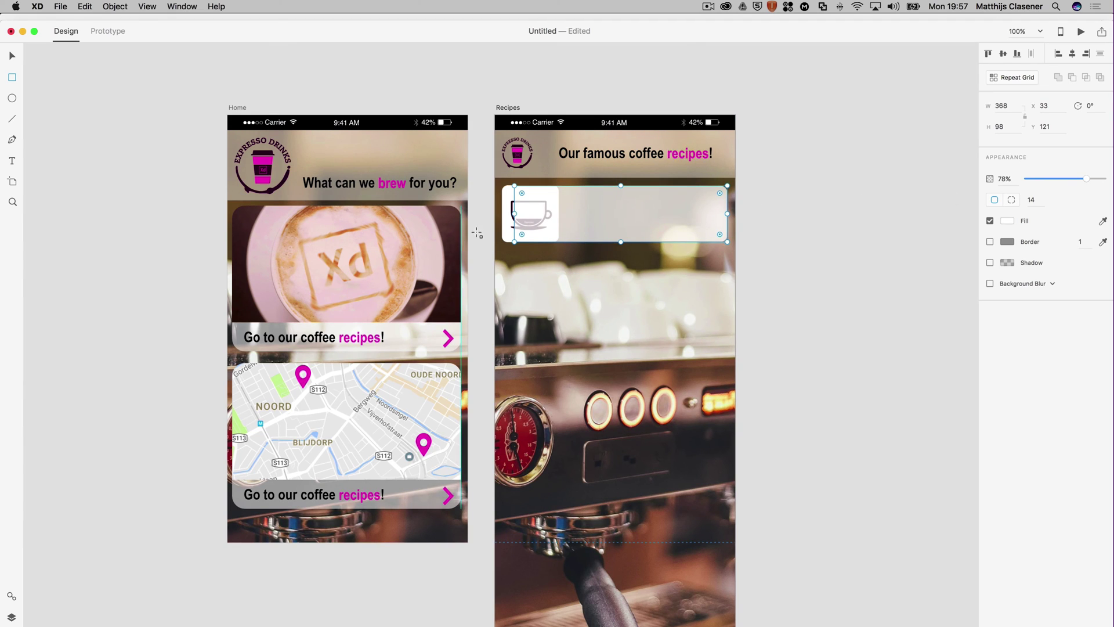
- Bring the espresso image to the front of the semi-transparent rectangle
left_click(13, 57)
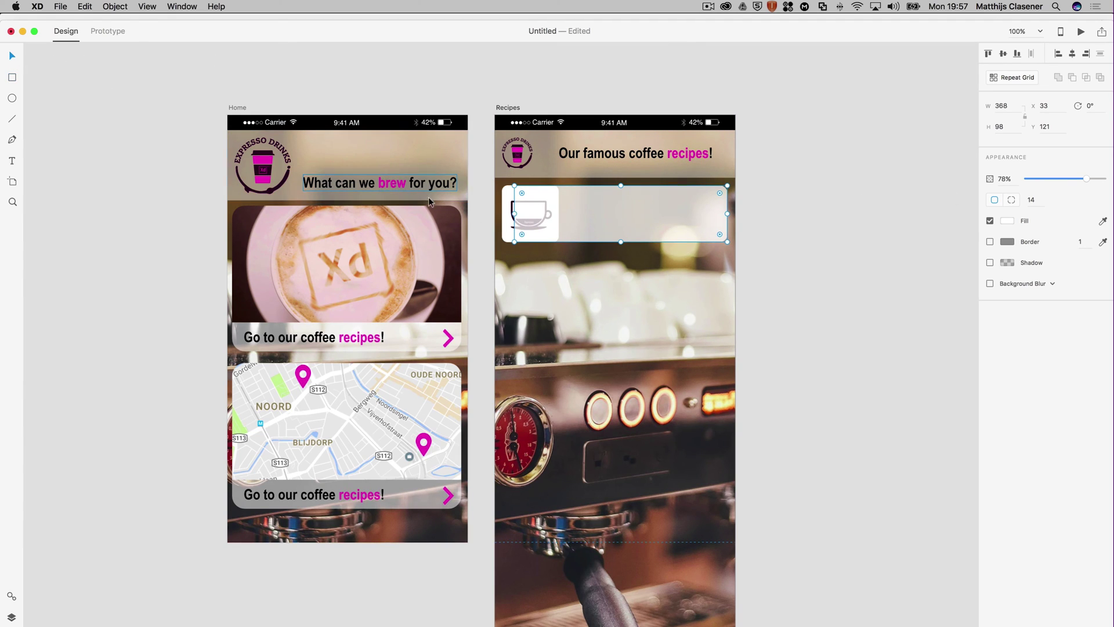
left_click(504, 224)
right_click(504, 224)
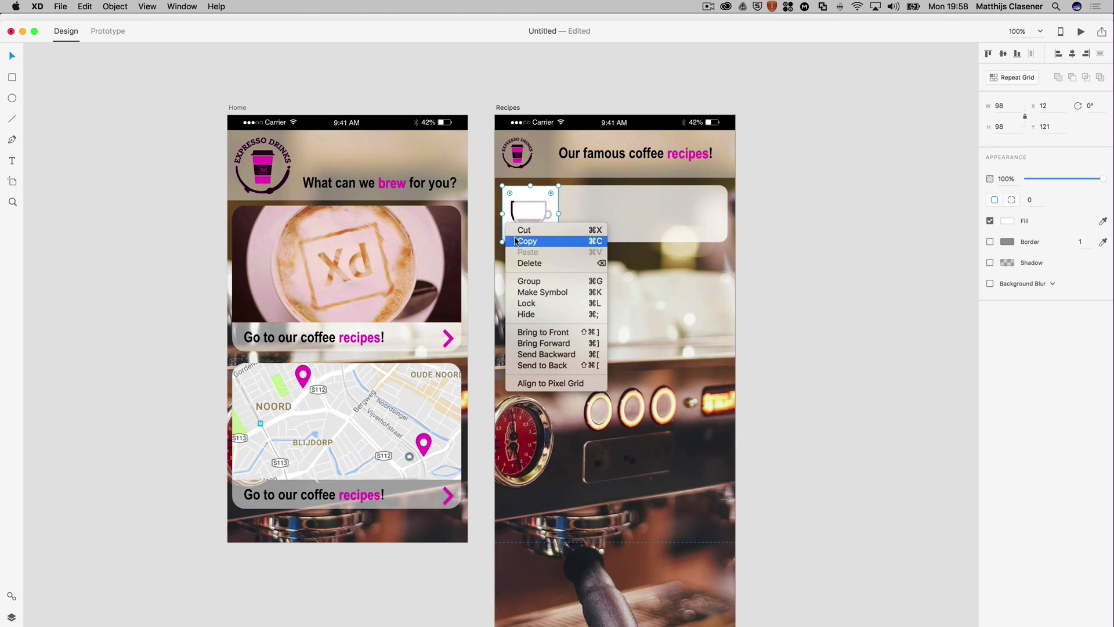
left_click(564, 335)
left_click(843, 263)
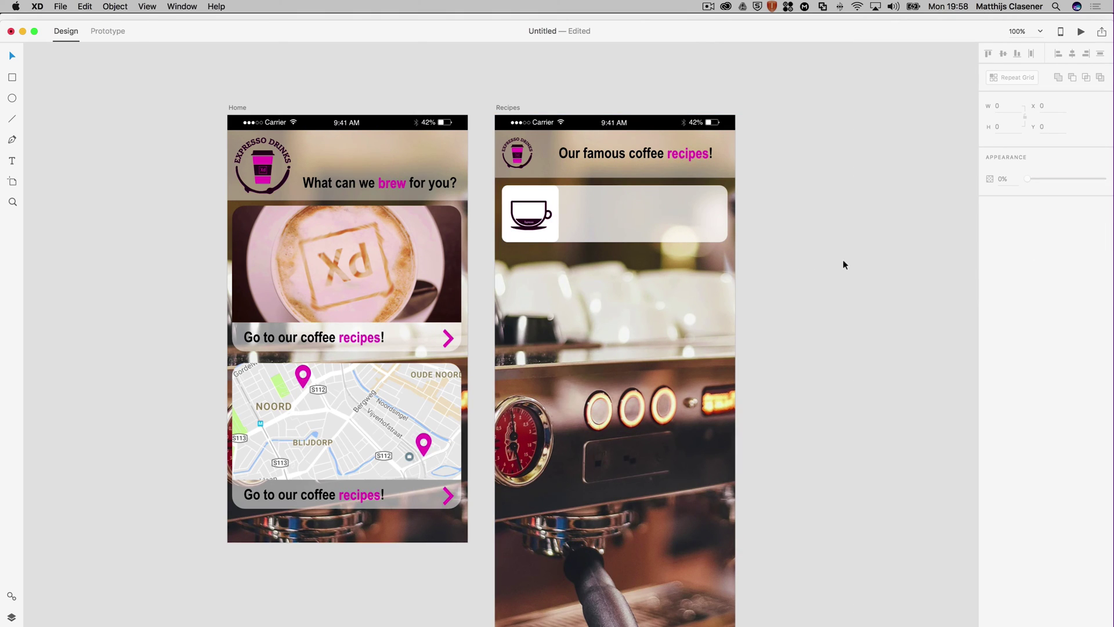
- Add the text "Coffee name" in the upper part of the rectangle, beside the espresso image
left_click(13, 162)
left_click(569, 196)
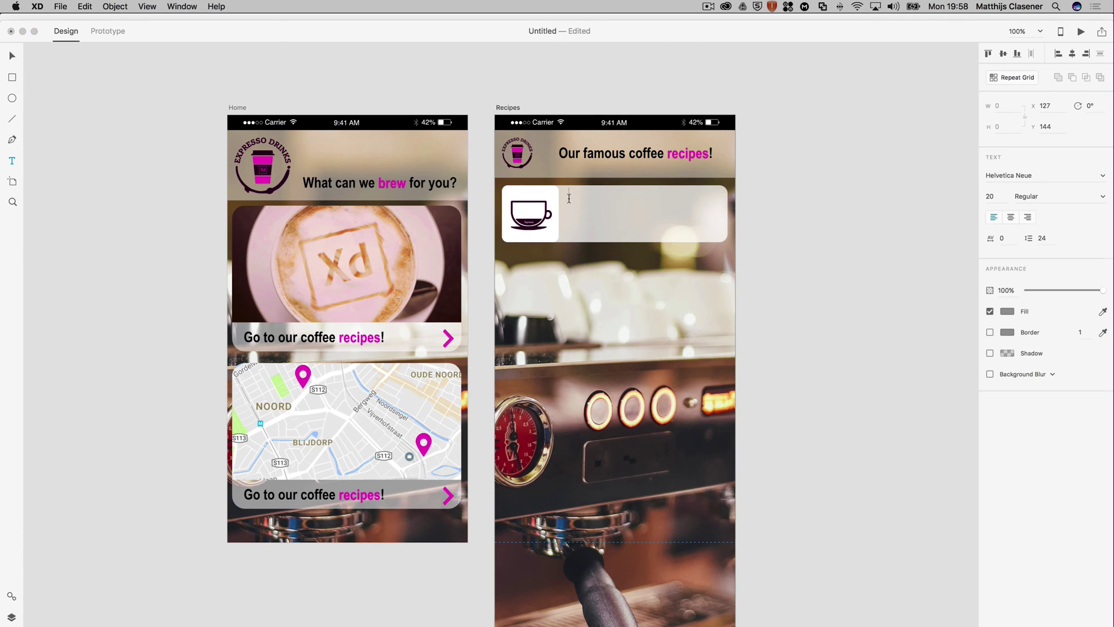
type("Coffee name")
key("Escape")
- Duplicate the "Coffee name" text directly below itself and change the copy to "about the coffee"
key("alt")
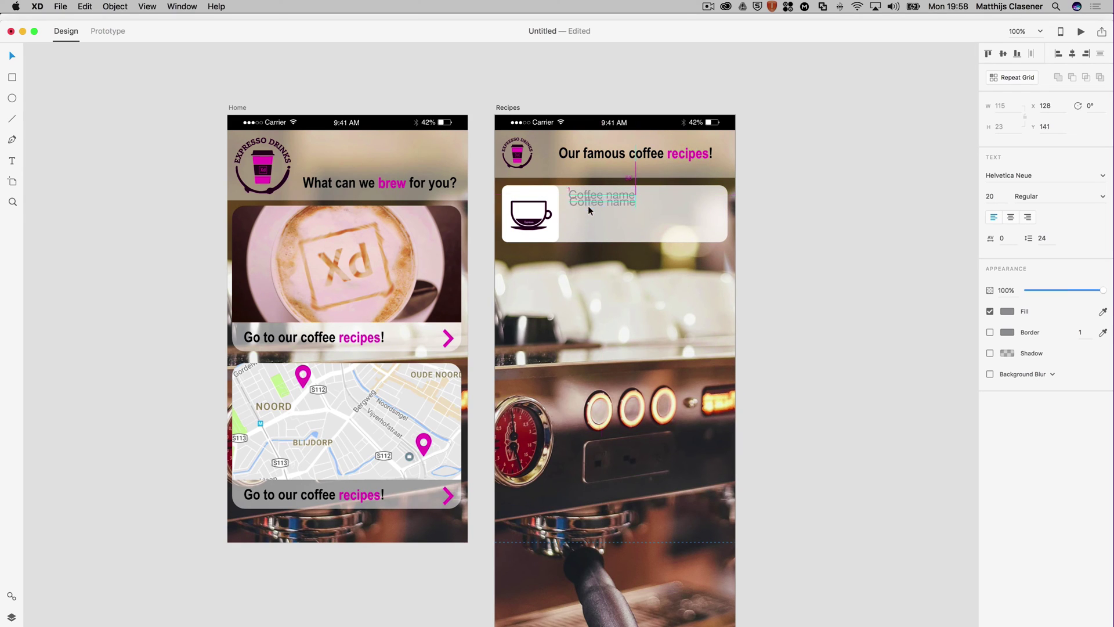
left_click_drag(589, 210, 590, 213)
double_click(615, 213)
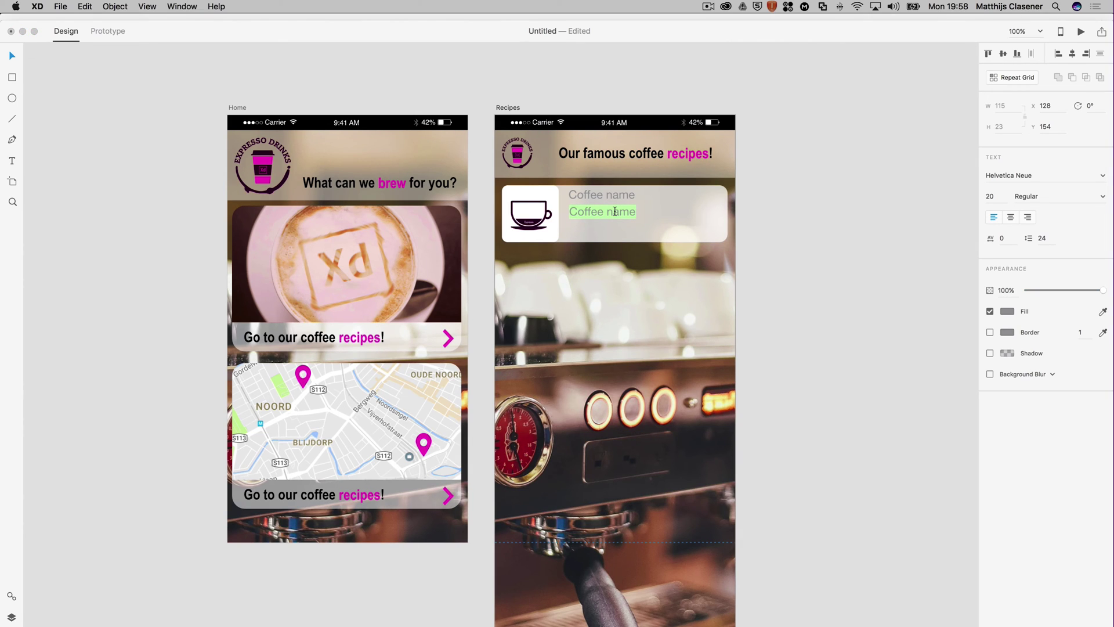
type("about th")
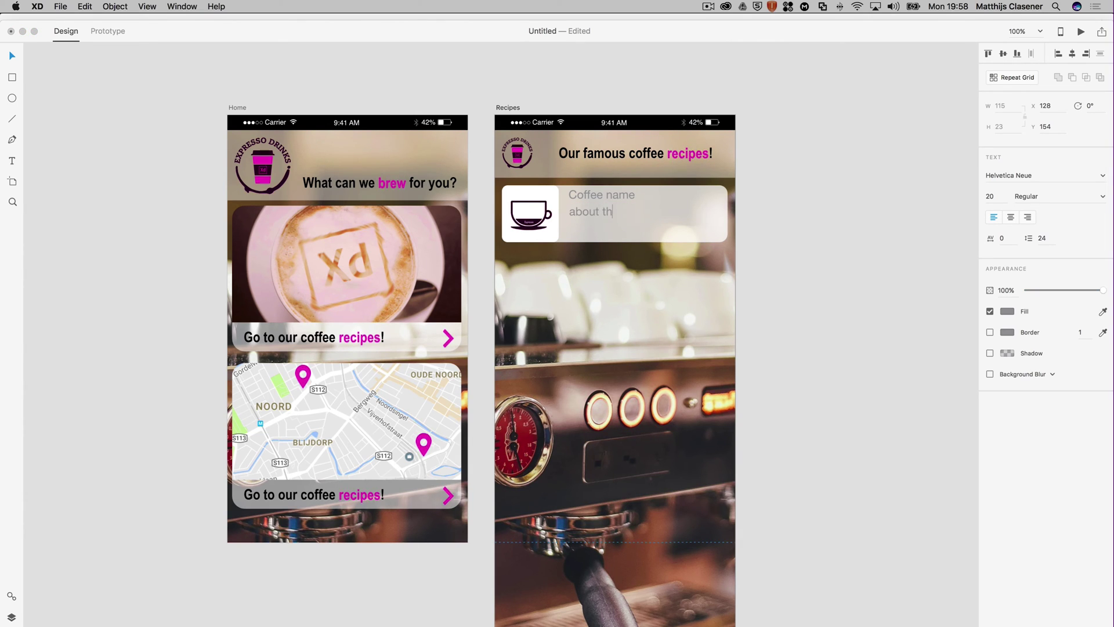
type("e coffee")
left_click(9, 58)
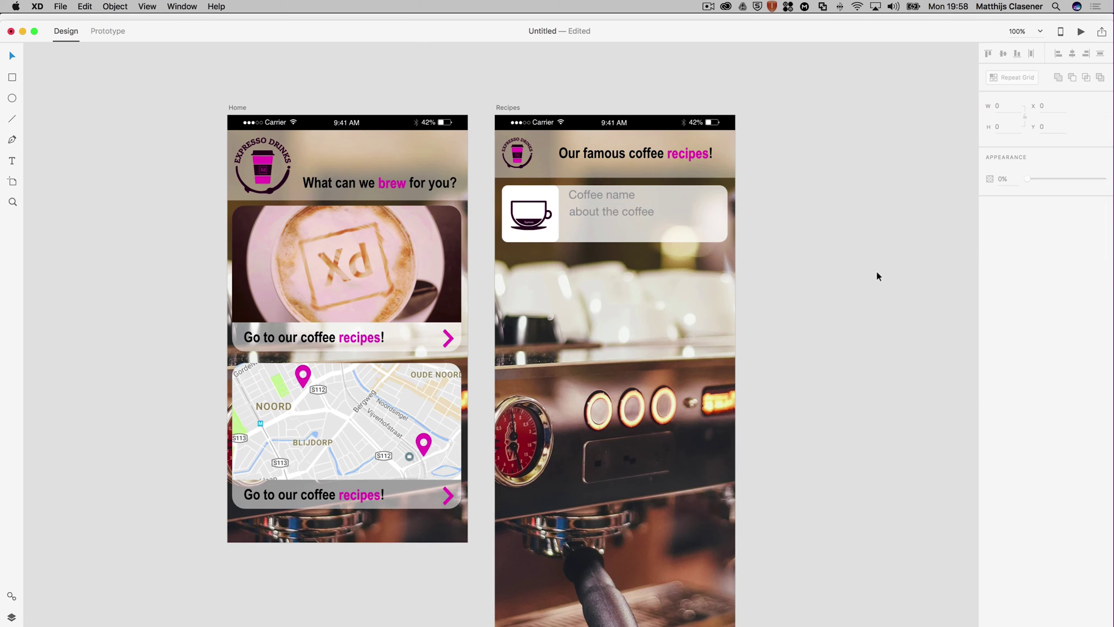
- Format the "Coffee name" text as Arial Narrow Bold with a black #000000 fill
left_click(614, 195)
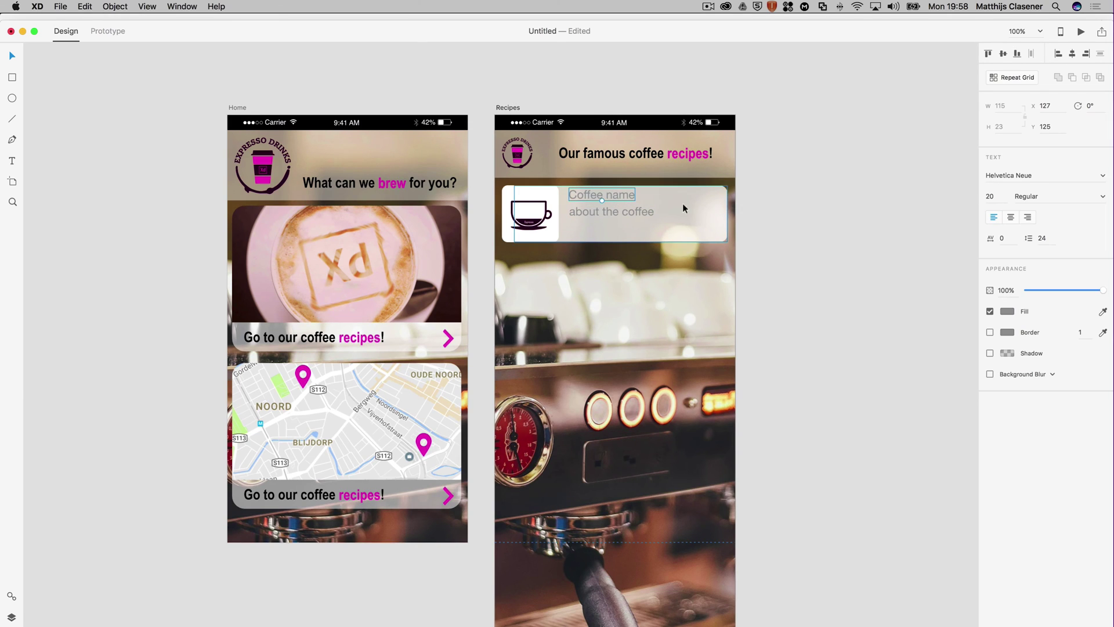
left_click(1102, 176)
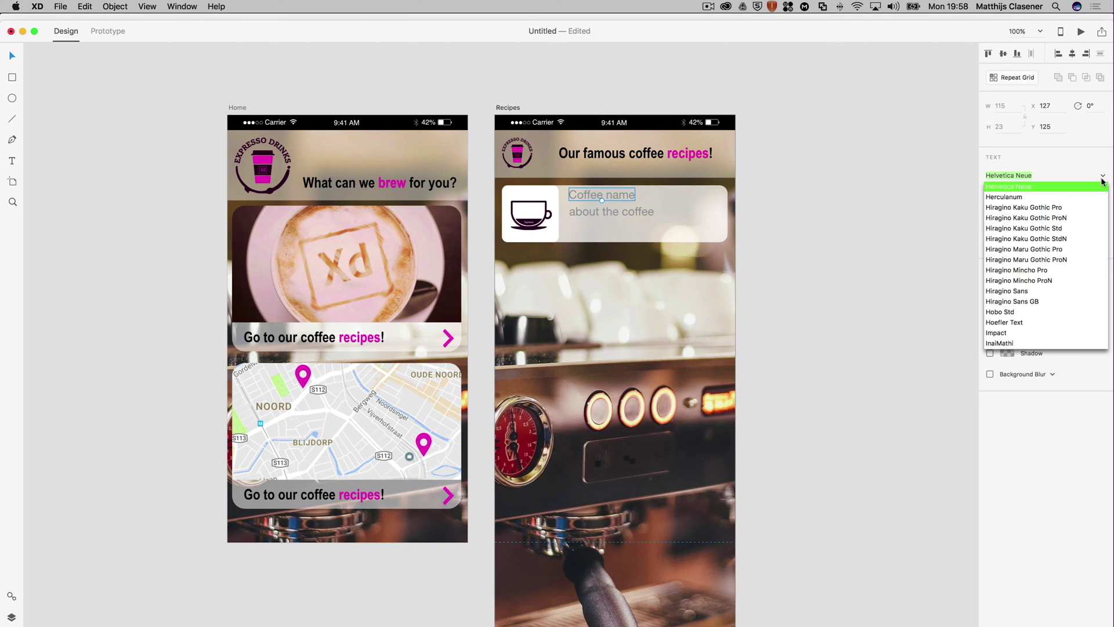
scroll(1088, 255, "up", 20)
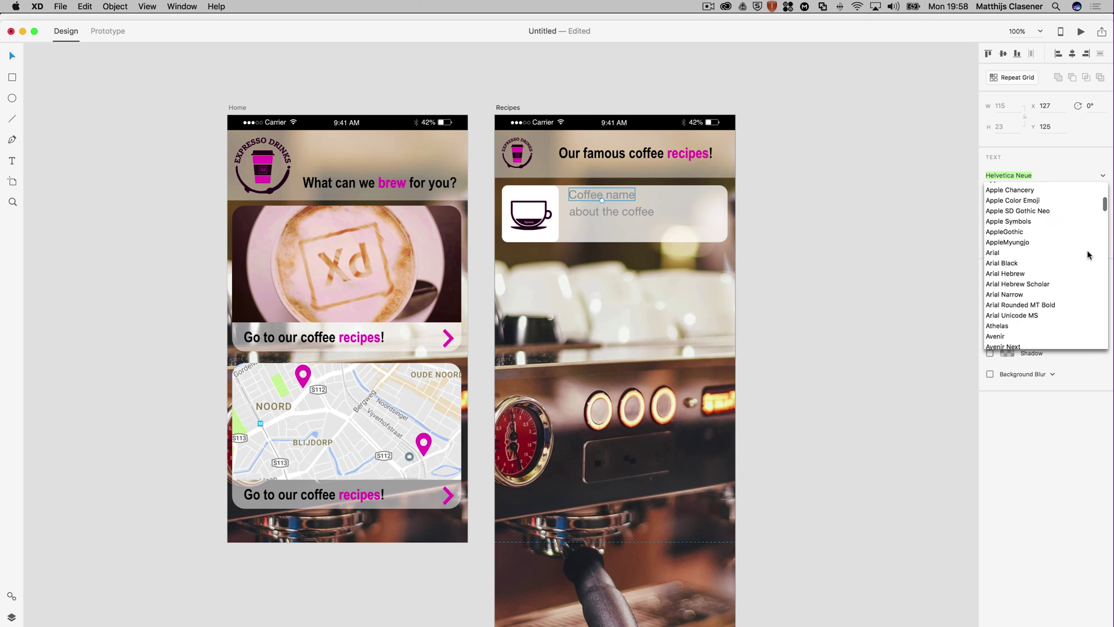
scroll(1088, 255, "down", 5)
left_click(1012, 289)
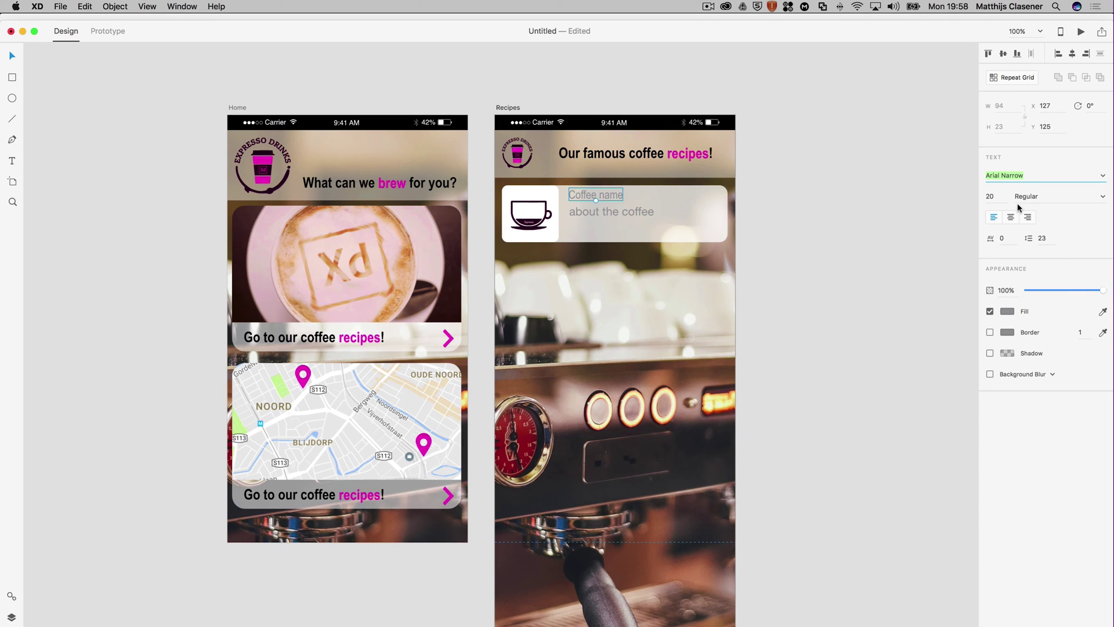
left_click(1104, 198)
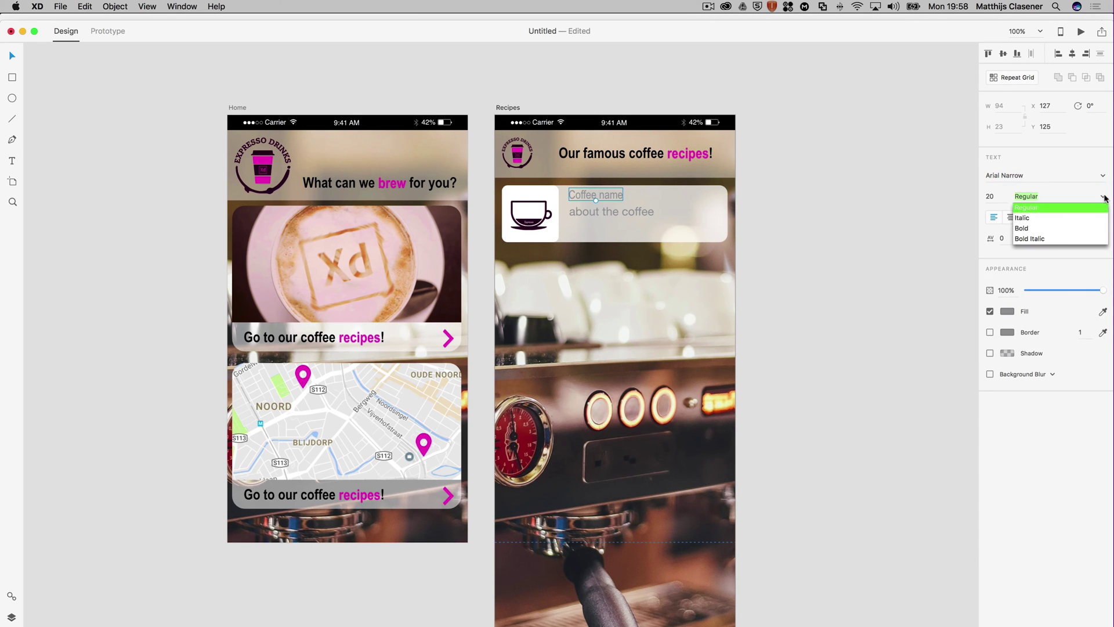
left_click(1045, 228)
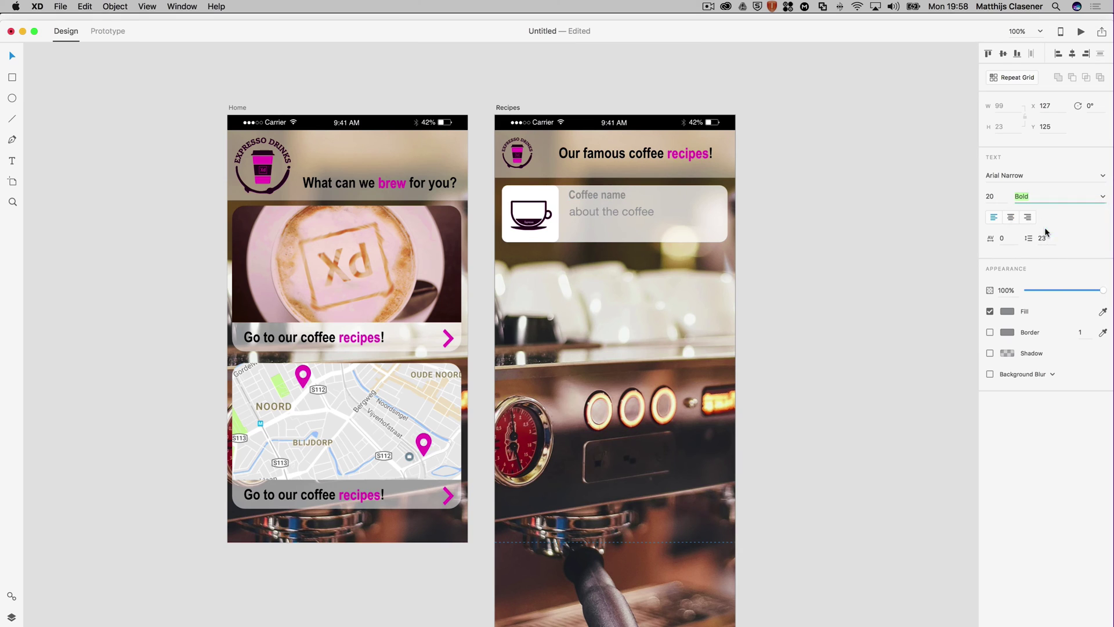
left_click(1008, 312)
left_click_drag(887, 313, 870, 345)
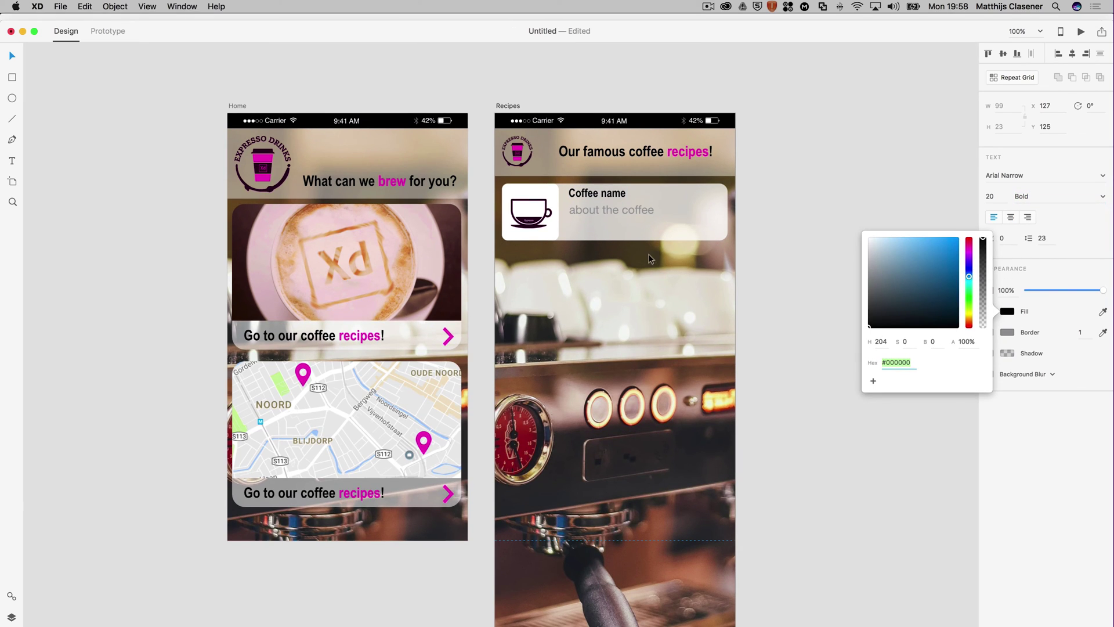
- Format the "about the coffee" text as Arial Narrow Regular with a black #000000 fill
left_click(618, 210)
scroll(622, 207, "left", 2)
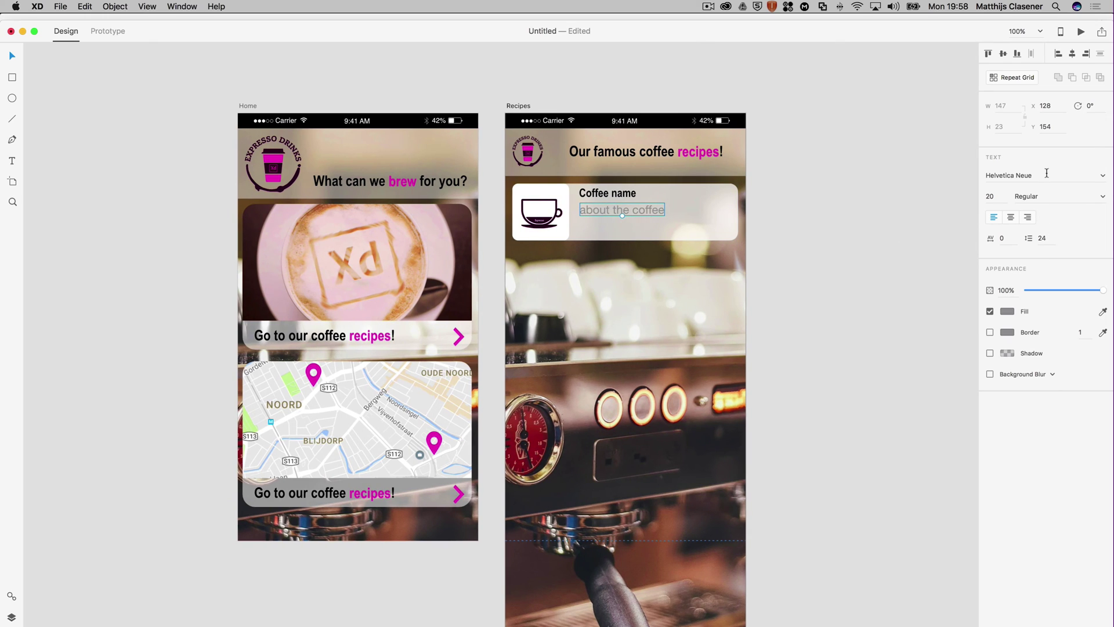
left_click(1096, 175)
type("Arial")
left_click(1105, 178)
left_click(1027, 231)
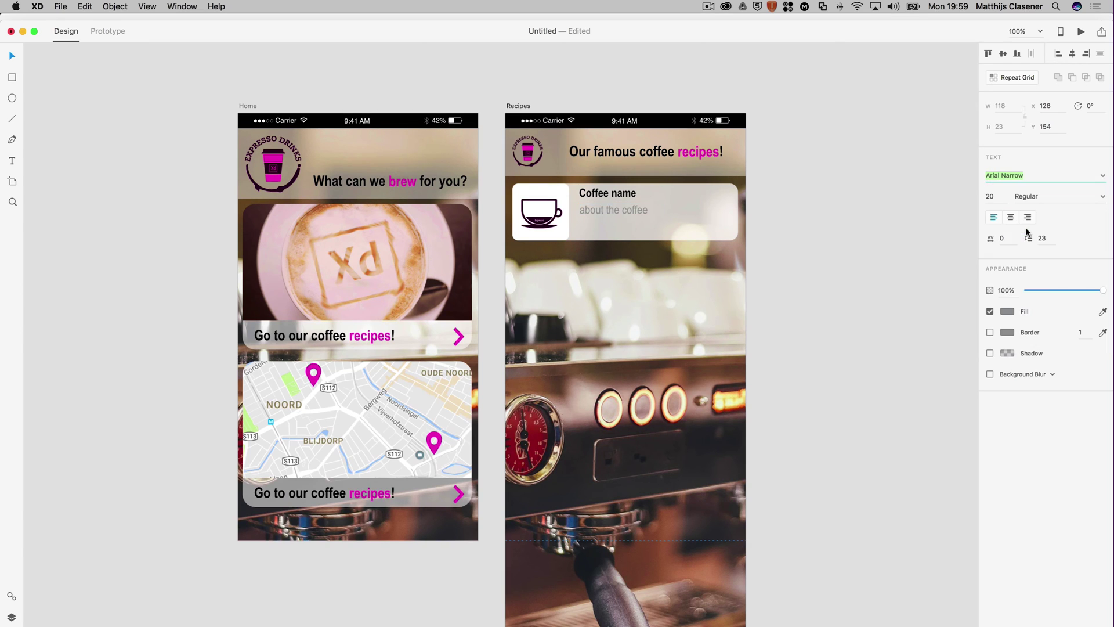
left_click(1103, 197)
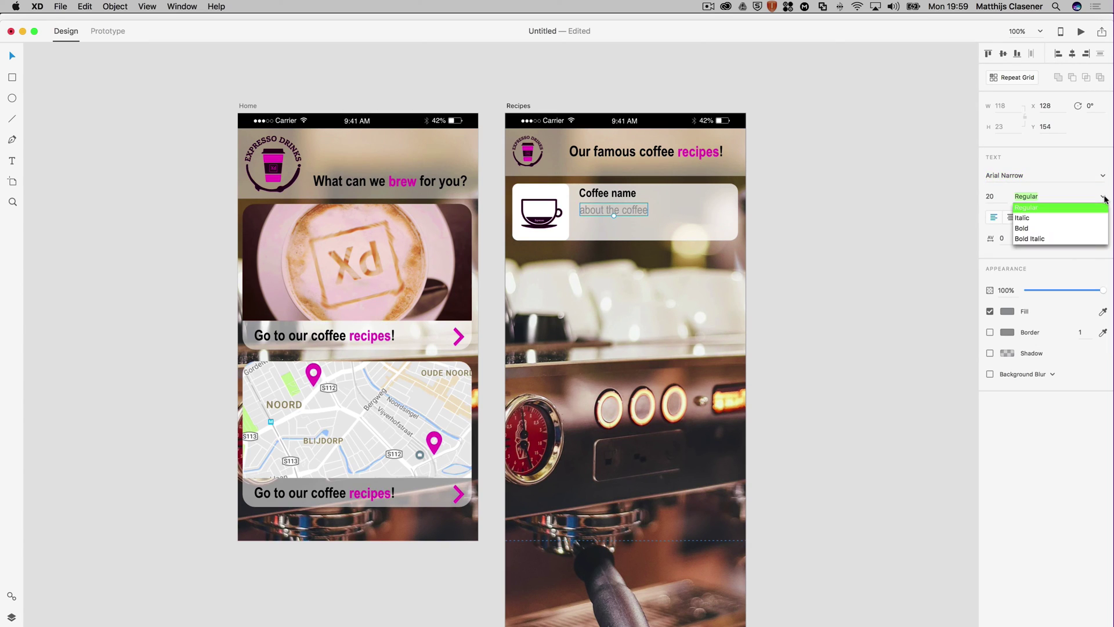
left_click(1087, 207)
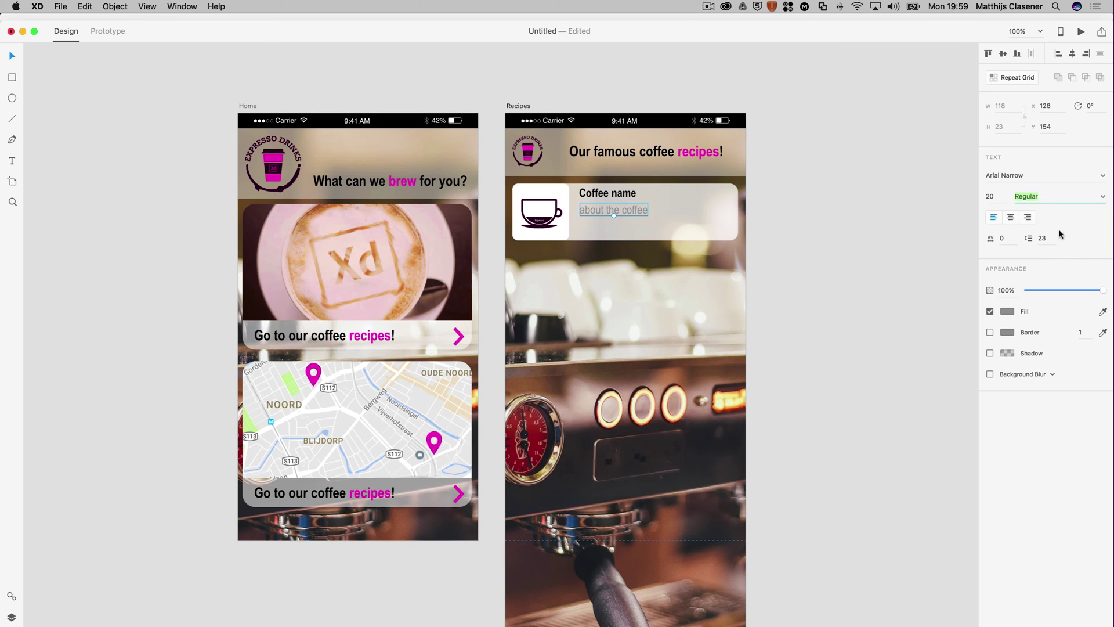
left_click(1010, 312)
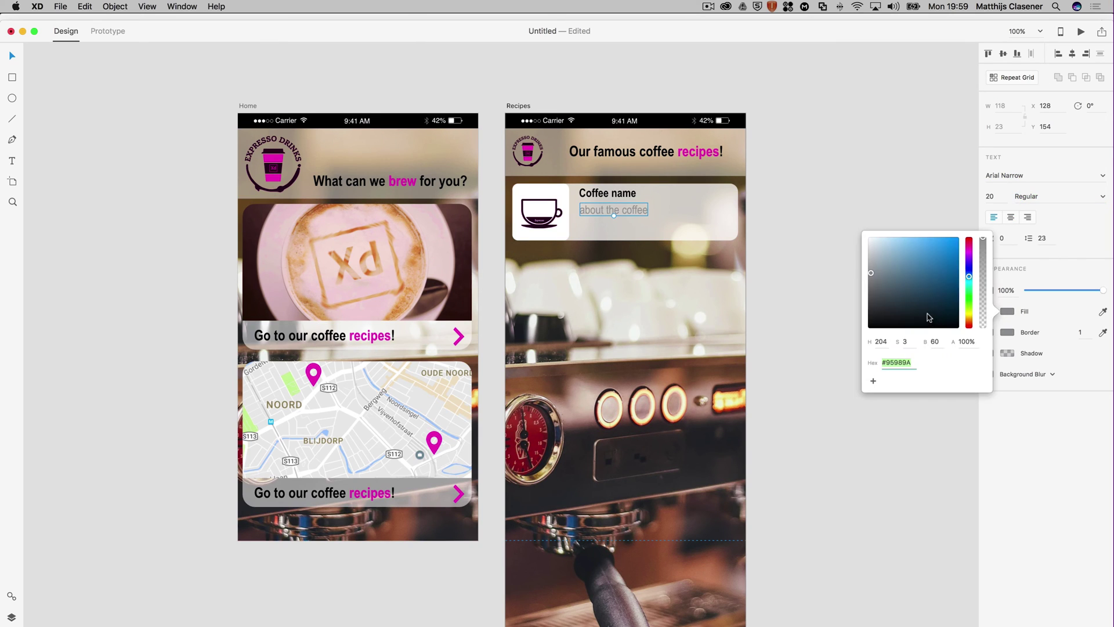
left_click_drag(929, 318, 820, 355)
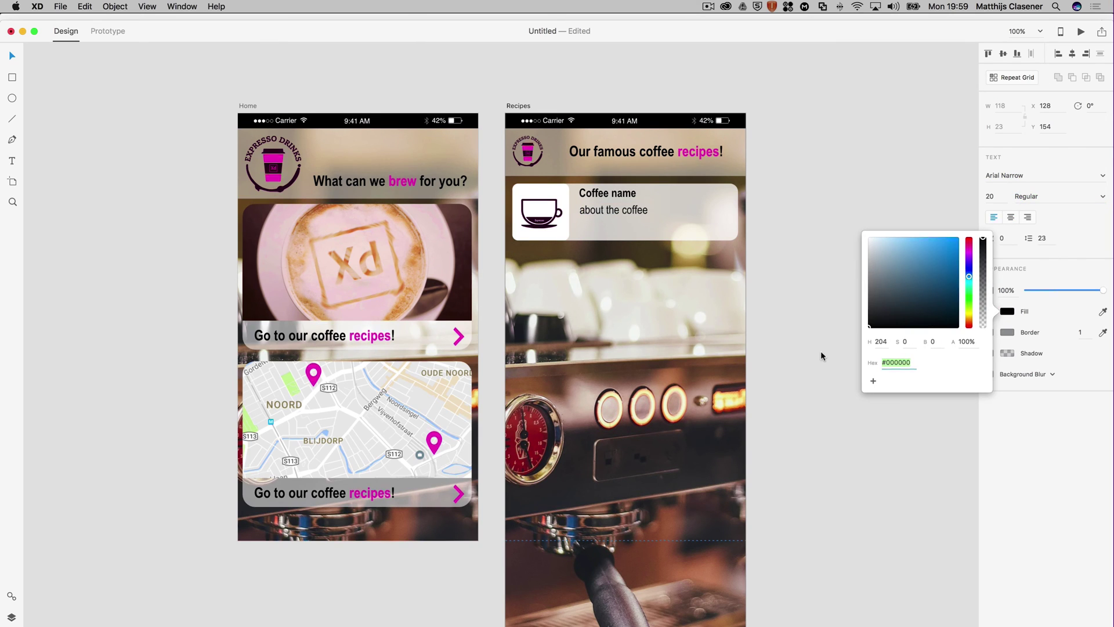
left_click(812, 282)
- Copy the "about the coffee" wording and delete it from the line below "Coffee name"
left_click(646, 214)
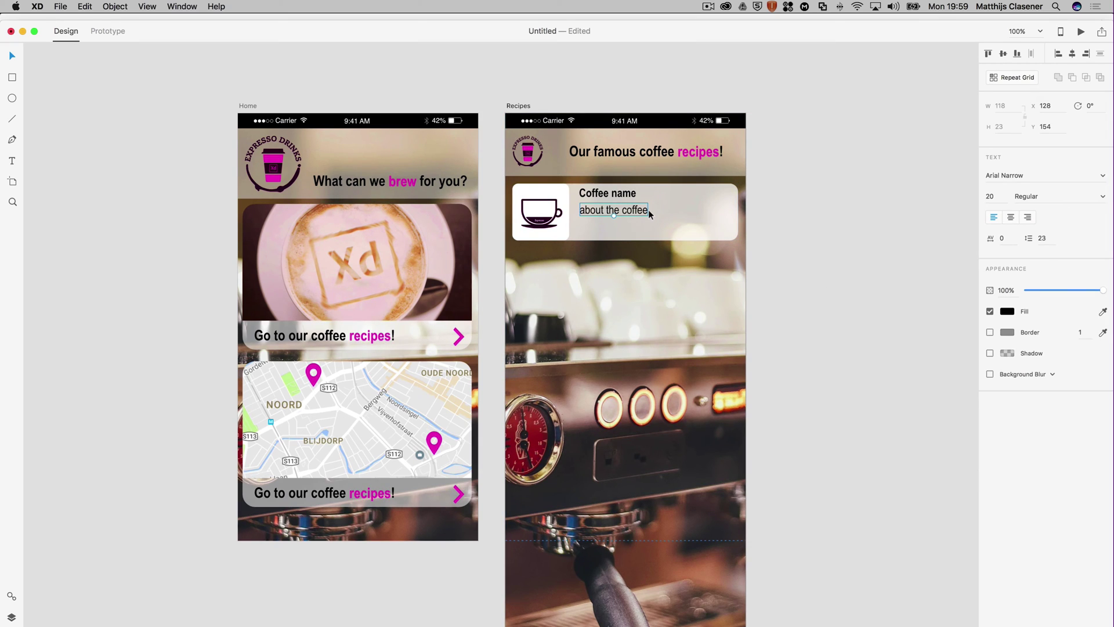
double_click(634, 213)
key("super+c")
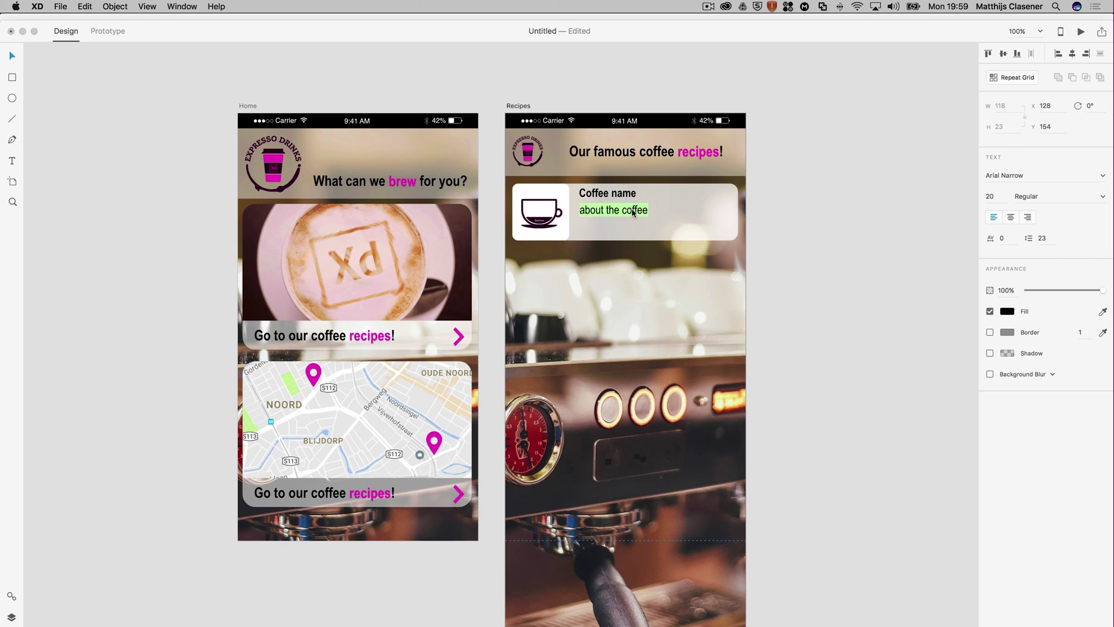
key("BackSpace")
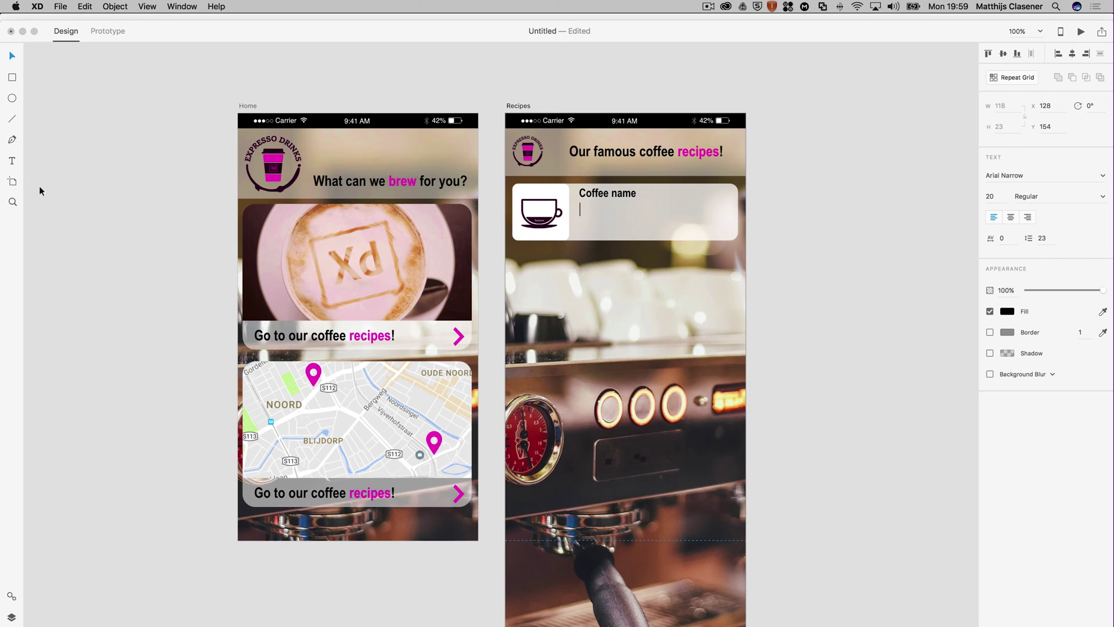
- Draw an area text box about 269 by 54 below "Coffee name", paste "about the coffee" into it and select the pasted text
left_click(14, 162)
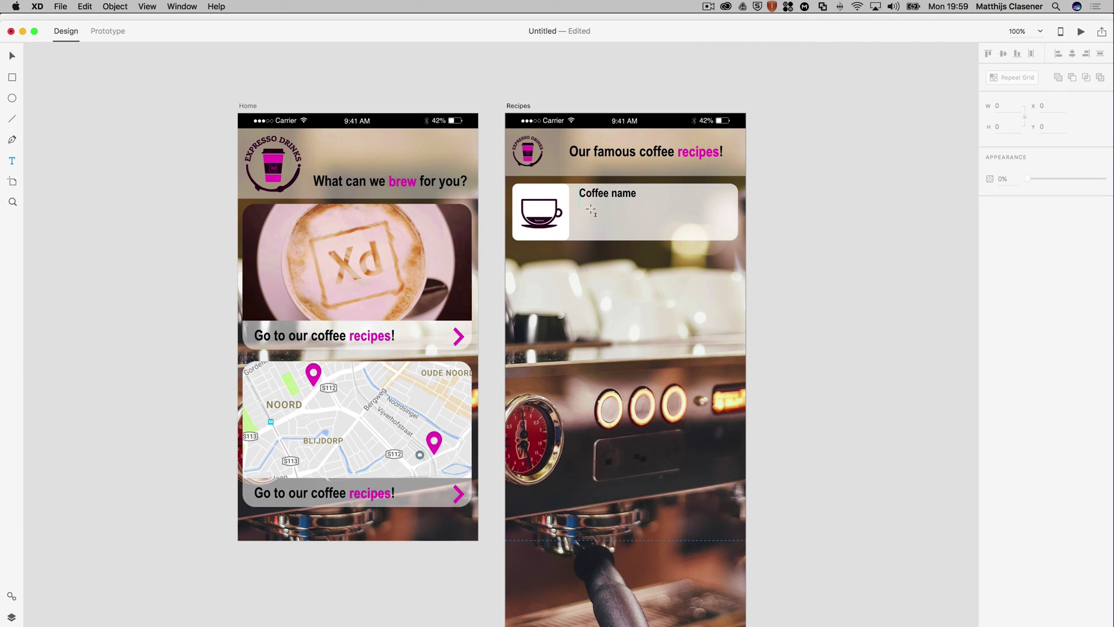
left_click_drag(579, 207, 735, 237)
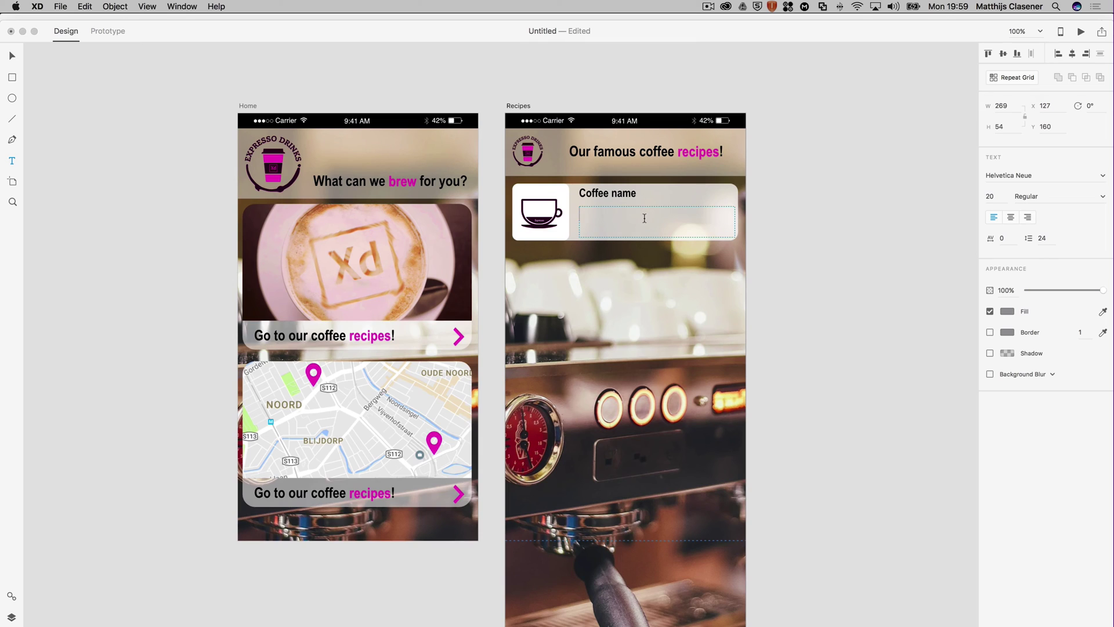
key("super+v")
key("shift+alt+Left")
key("shift+alt+Left")
key("shift+alt+Left")
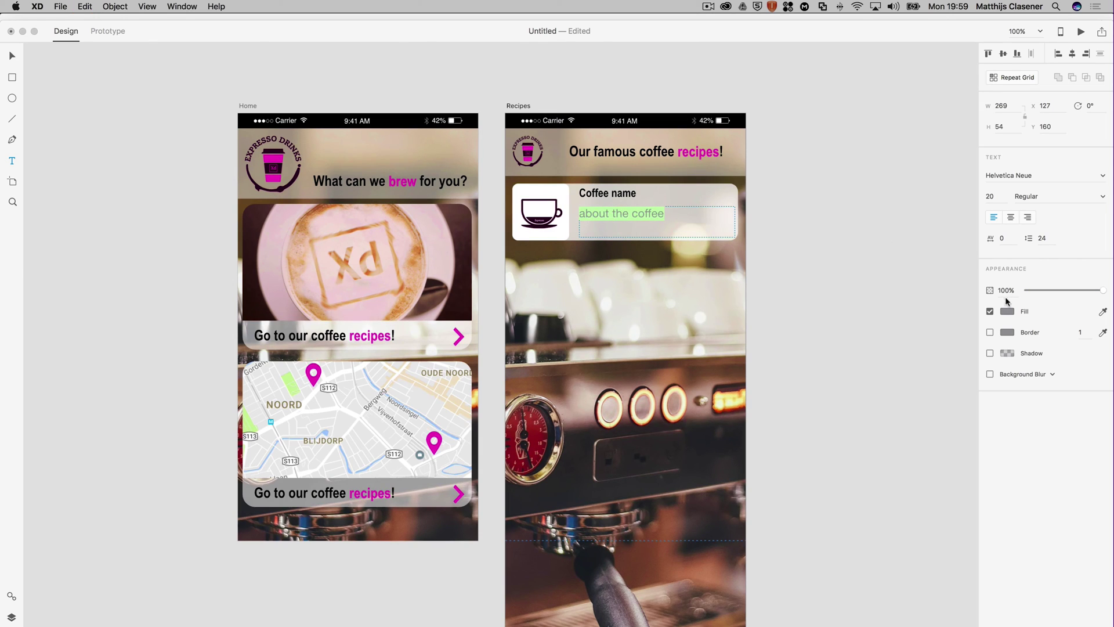
- Give the "about the coffee" text in the area text box a black fill and a font size of 16
left_click(1009, 312)
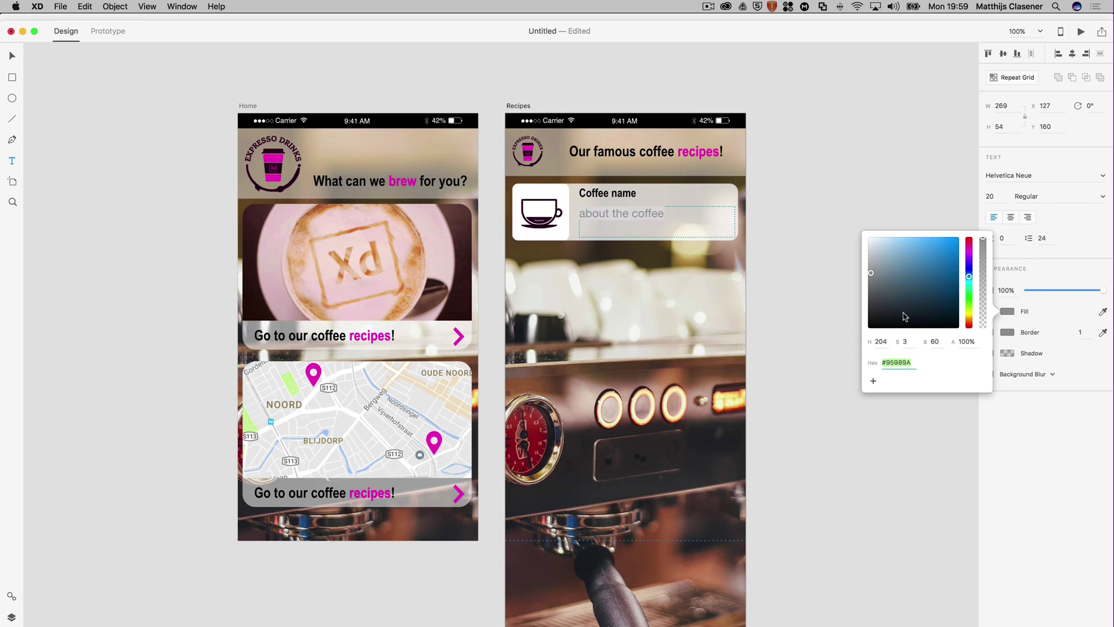
key("Escape")
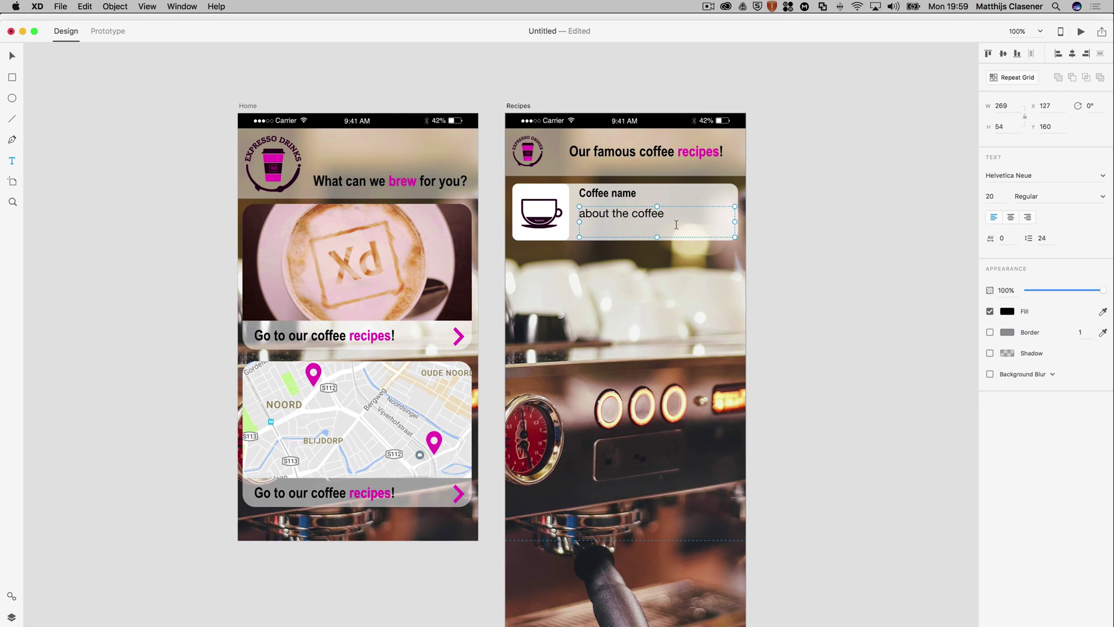
triple_click(619, 217)
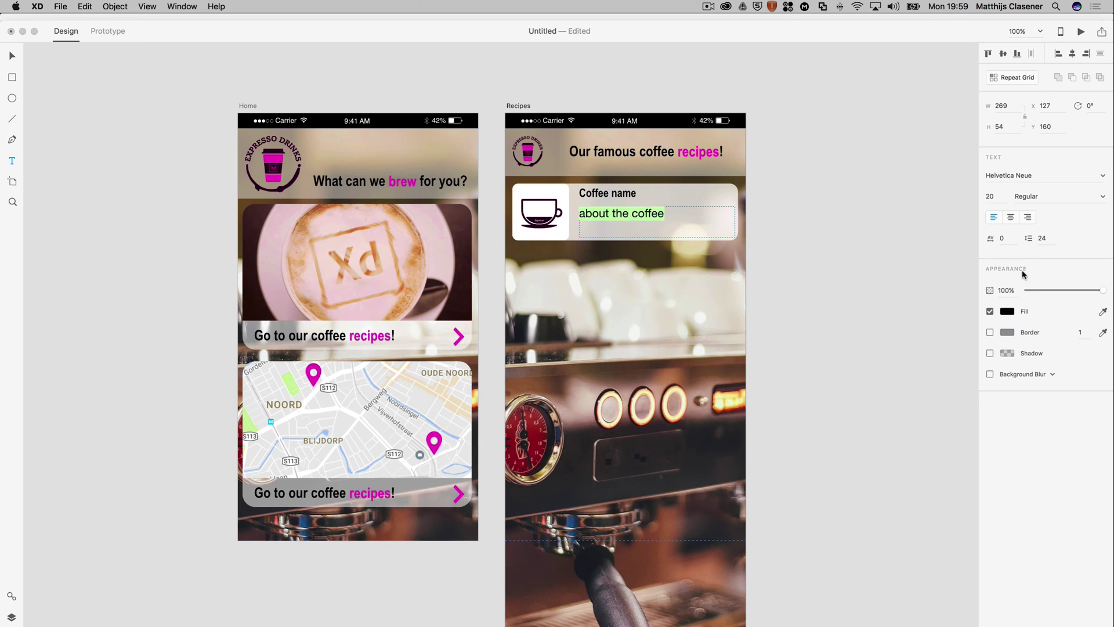
left_click(992, 197)
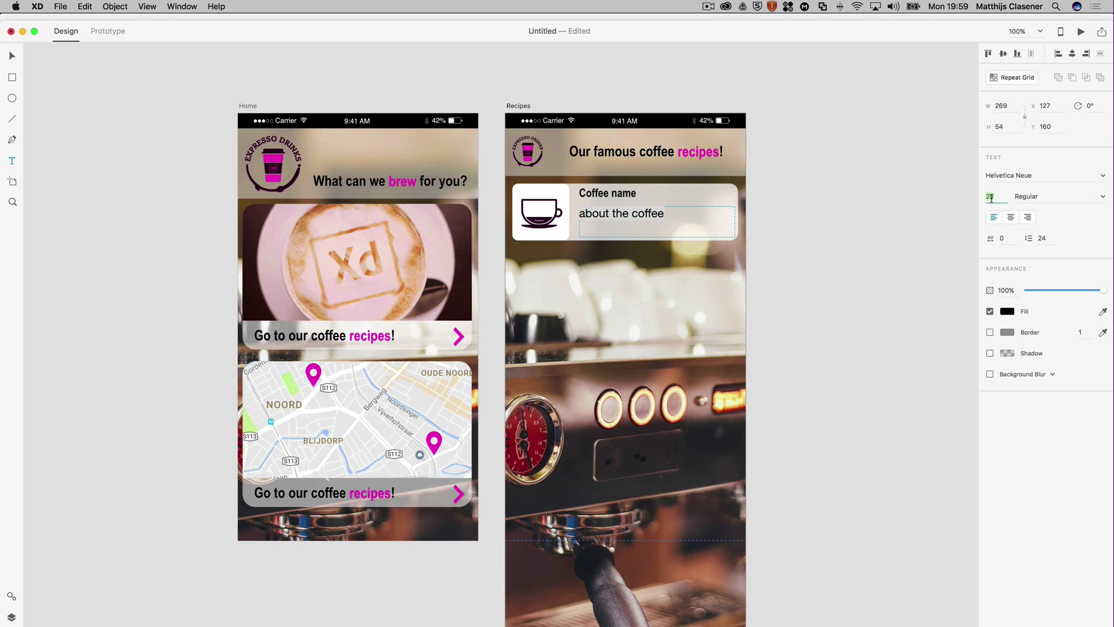
type("16")
key("Return")
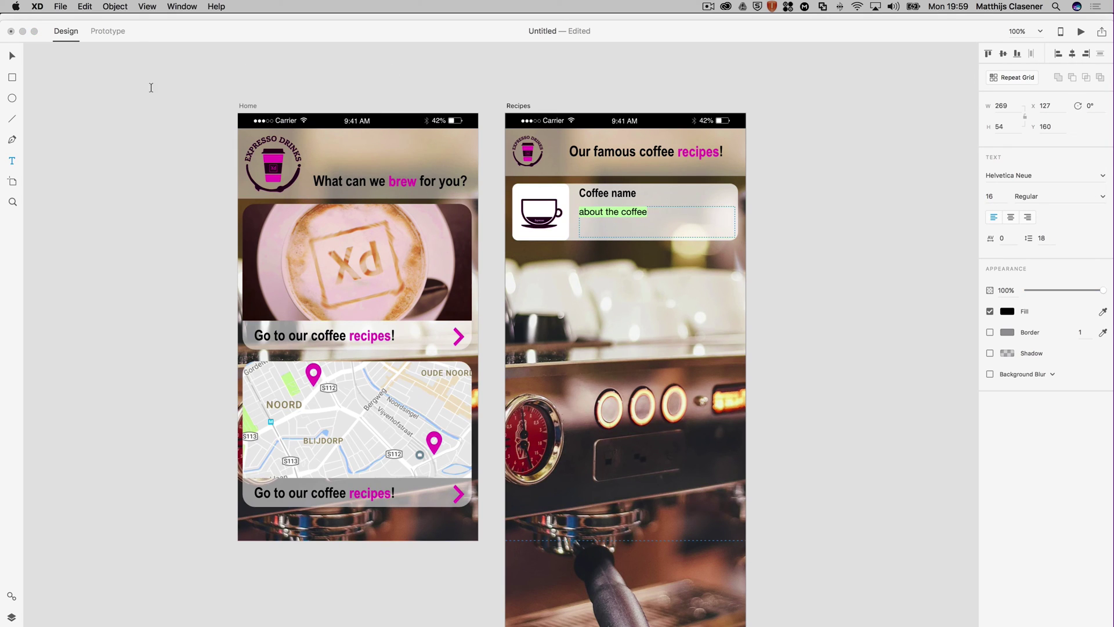
- Group the espresso thumbnail, the "Coffee name" text, the "about the coffee" text box and the card background
left_click(12, 56)
left_click(577, 224)
scroll(577, 224, "right", 6)
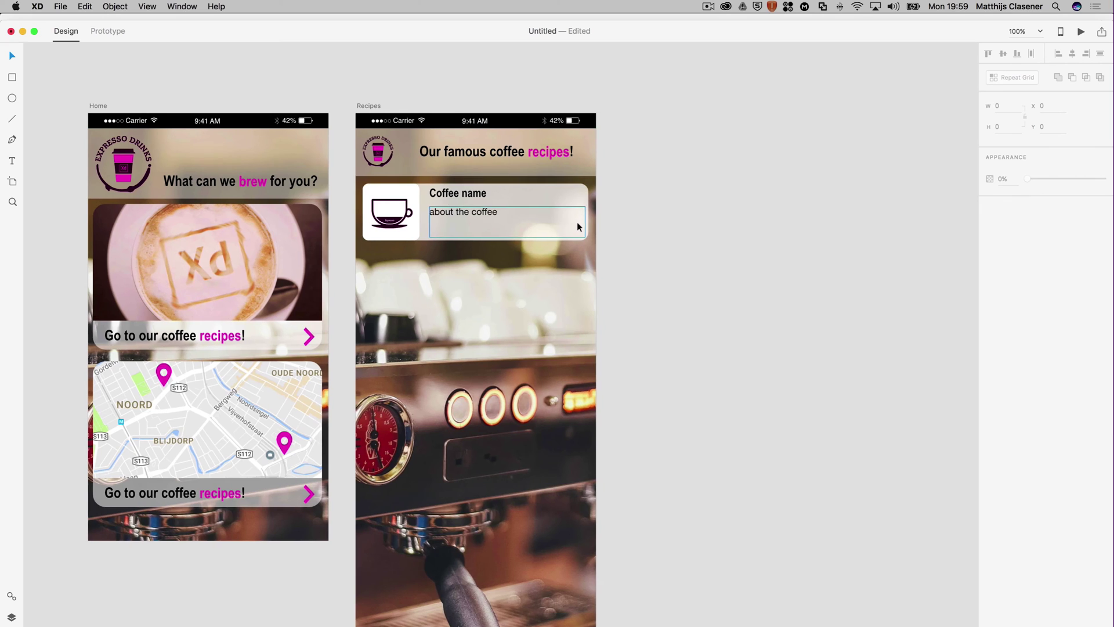
scroll(577, 227, "right", 1)
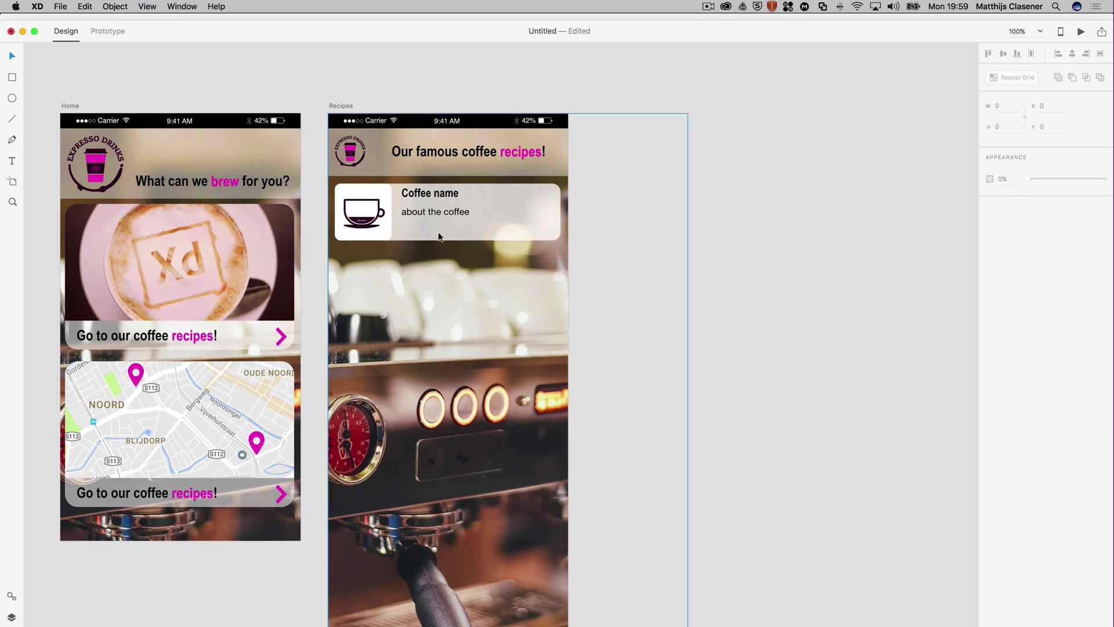
left_click(371, 222)
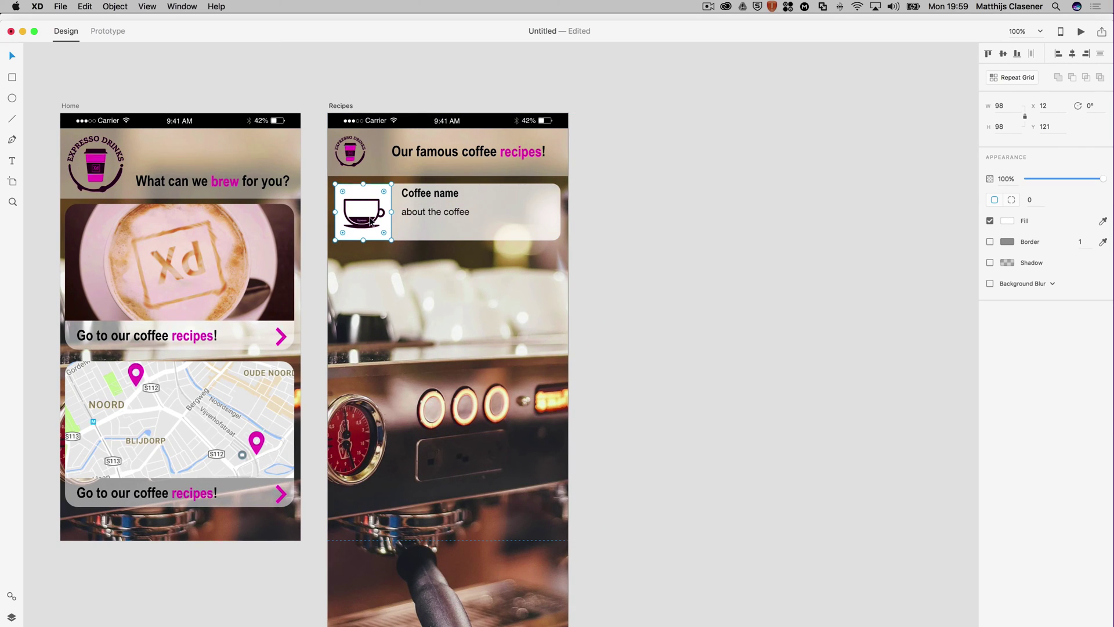
left_click(433, 196, "shift")
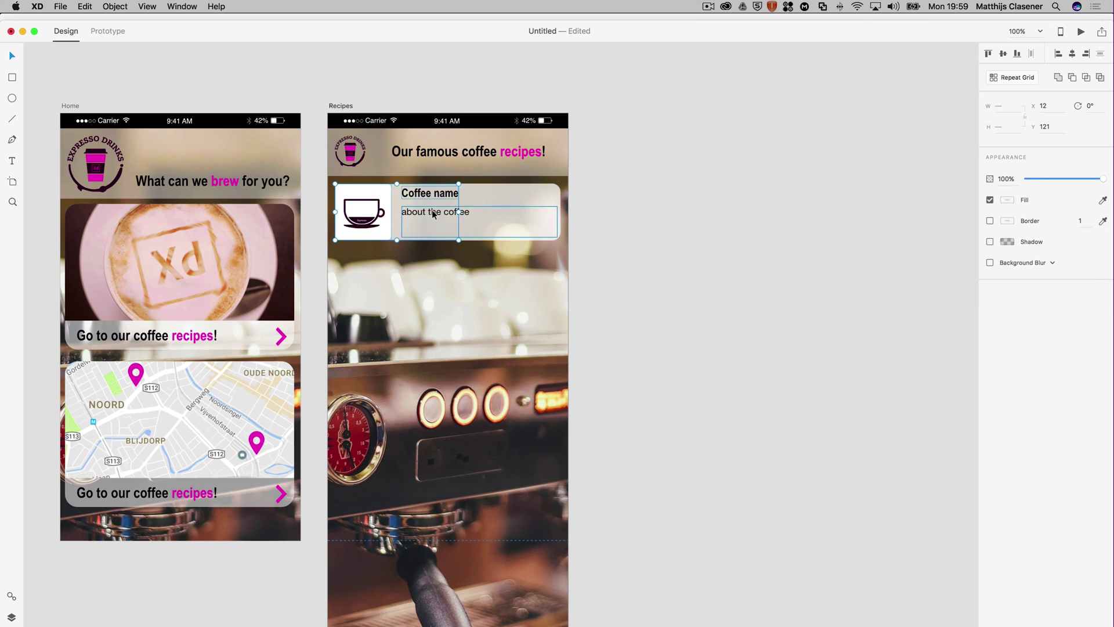
left_click(434, 213, "shift")
left_click(483, 200, "shift")
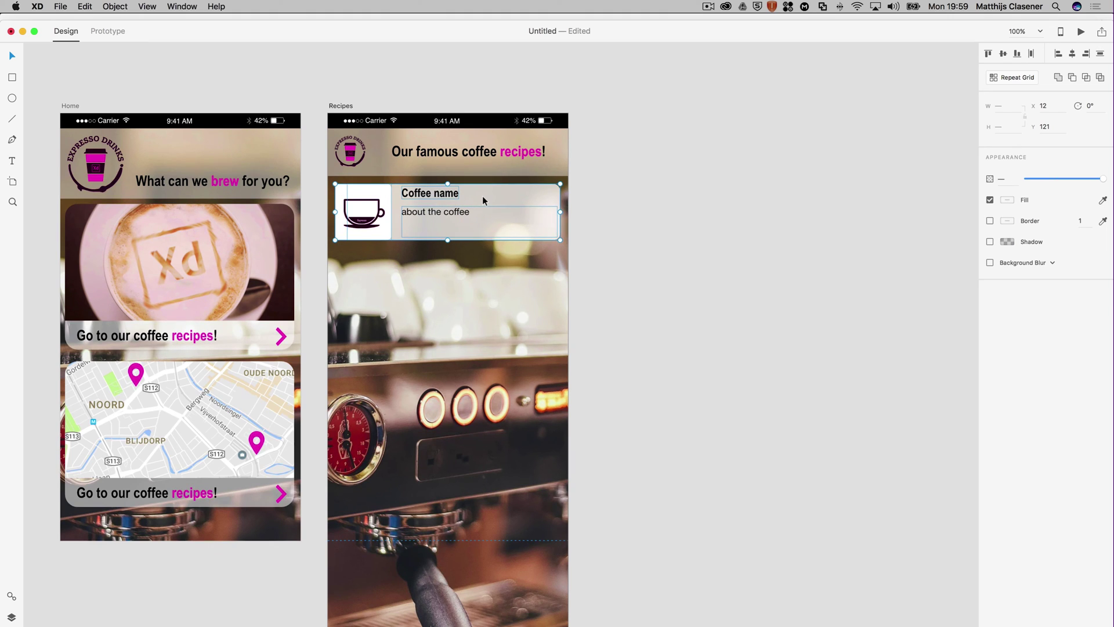
right_click(483, 201)
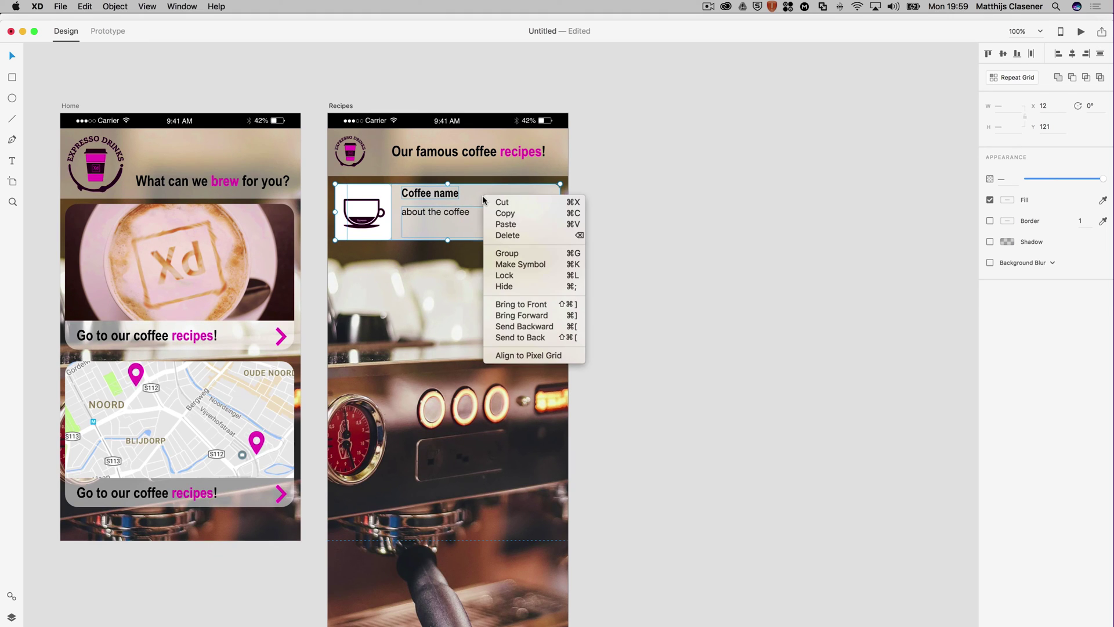
left_click(514, 253)
- Turn the grouped drink card into a Repeat Grid and extend it down the Recipes artboard to about 392 by 820
scroll(514, 253, "down", 1)
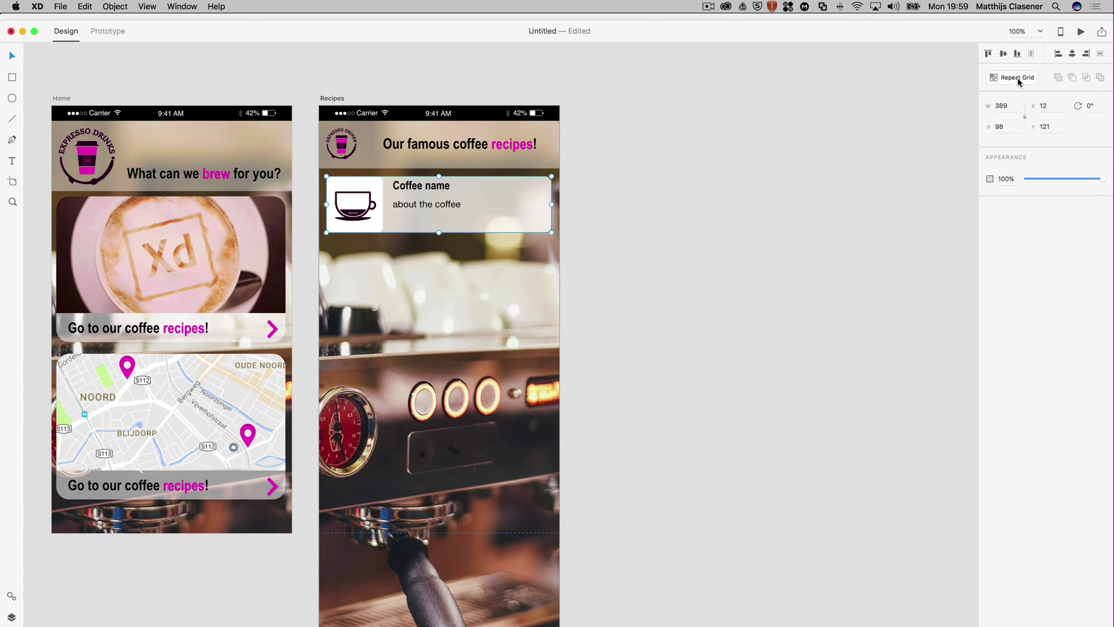
left_click(1017, 78)
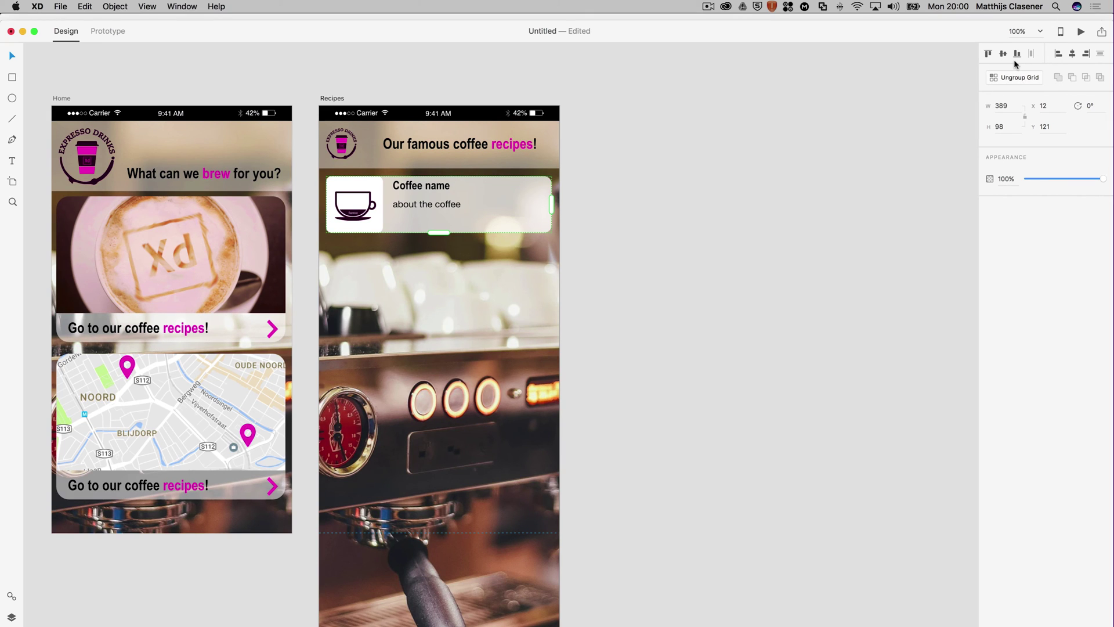
mouse_move(551, 205)
left_mouse_down()
mouse_move(674, 190)
mouse_move(984, 188)
mouse_move(856, 176)
mouse_move(808, 189)
mouse_move(1043, 178)
mouse_move(920, 198)
mouse_move(550, 200)
left_mouse_up()
left_click_drag(439, 233, 423, 626)
scroll(660, 440, "down", 3)
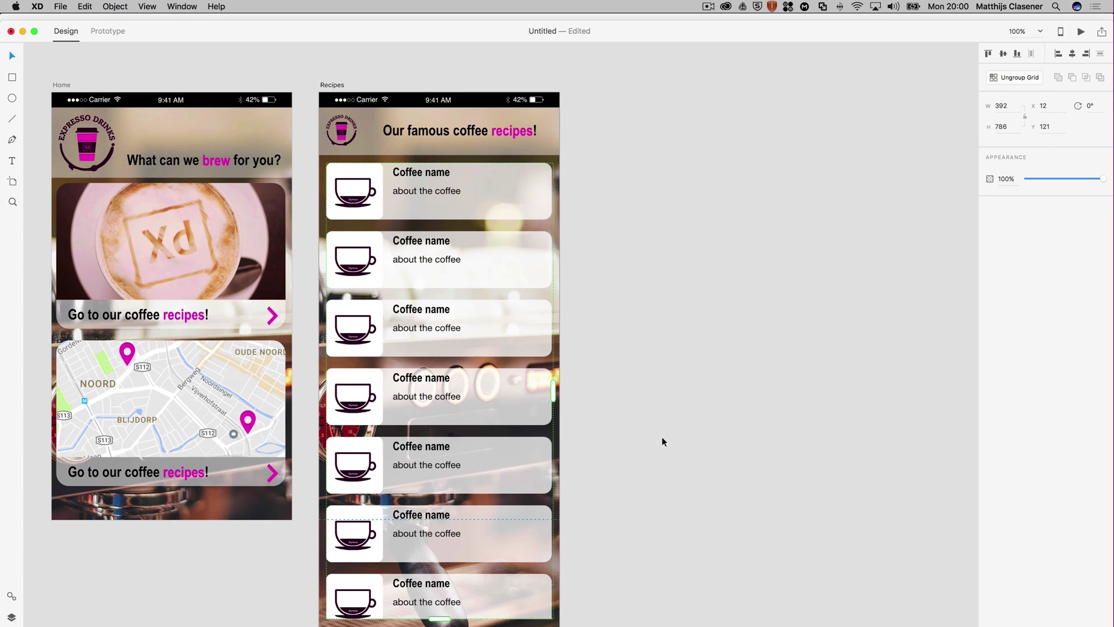
scroll(662, 438, "down", 1)
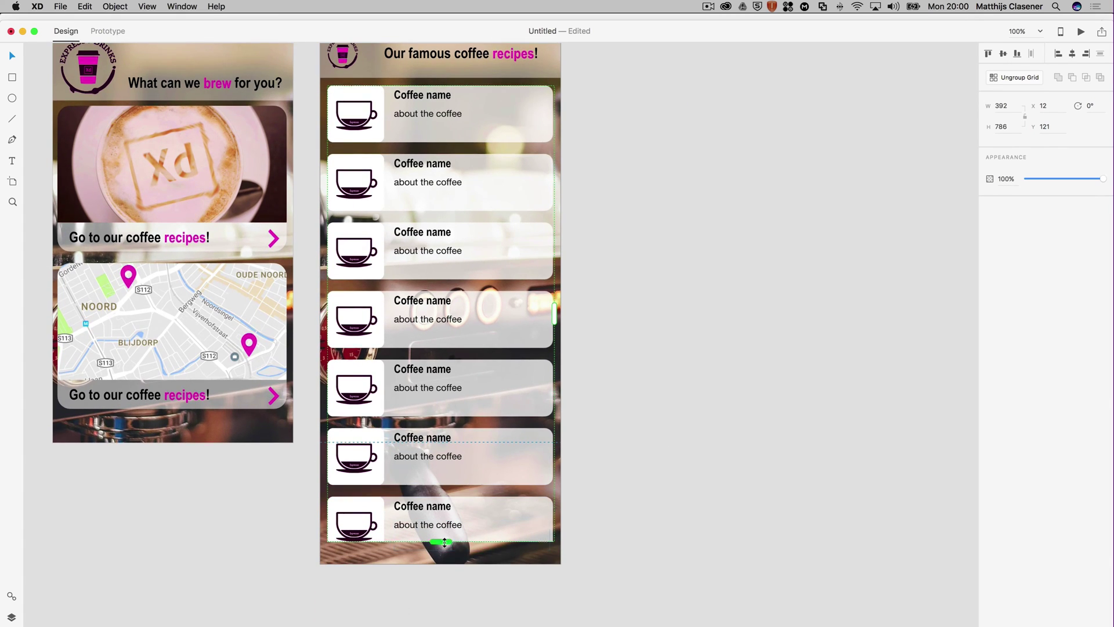
left_click_drag(443, 542, 436, 560)
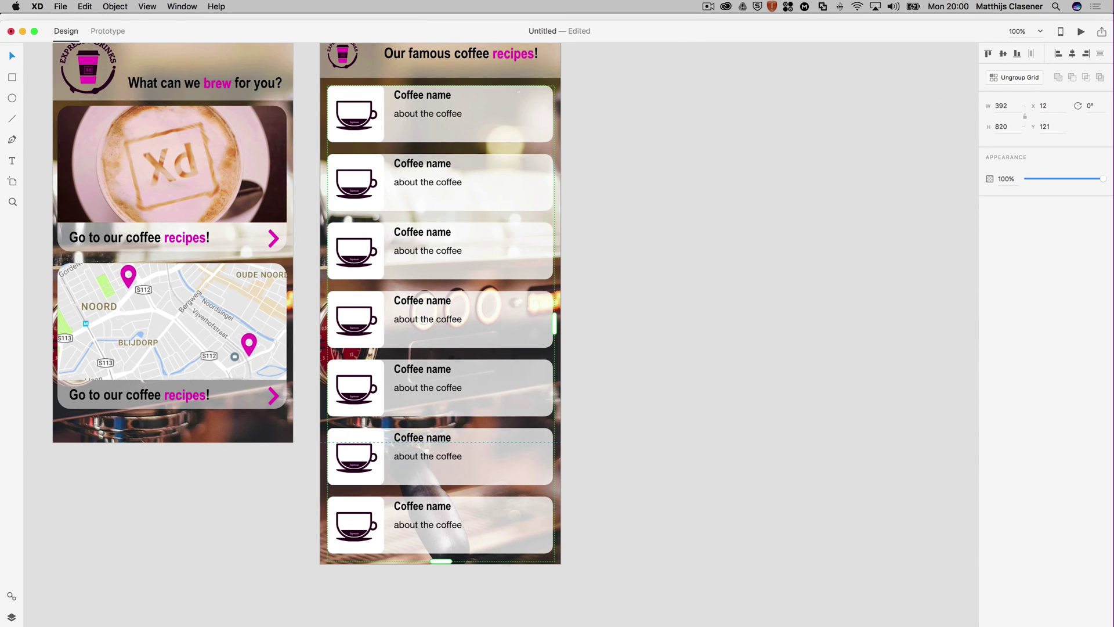
- Extend the bottom edge of the Recipes artboard to a height of about 1040
key("super+Tab")
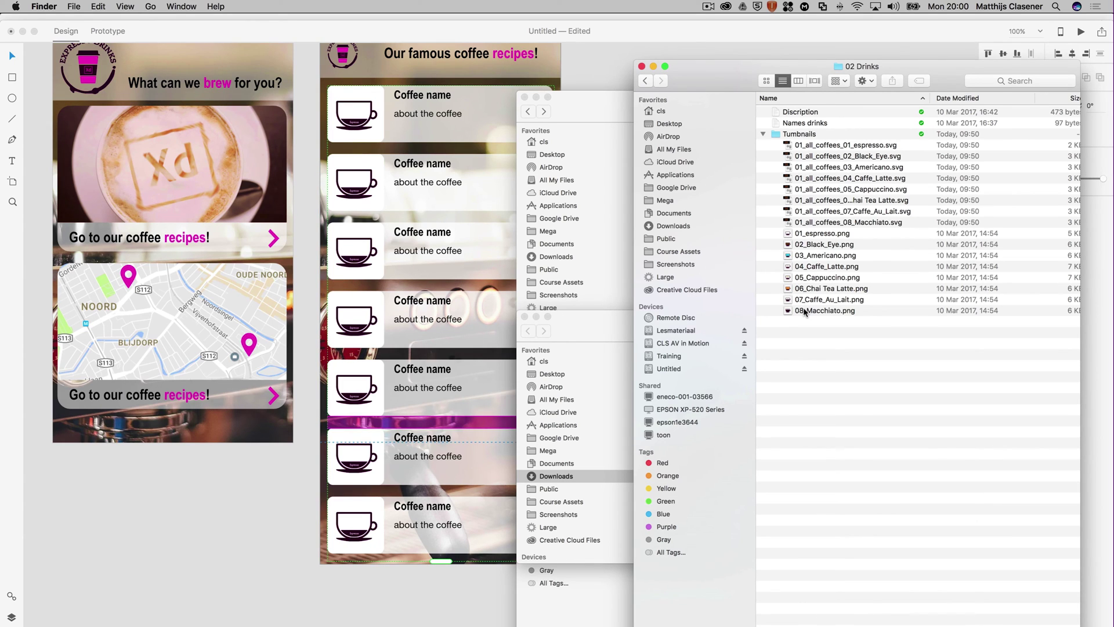
key("super+Tab")
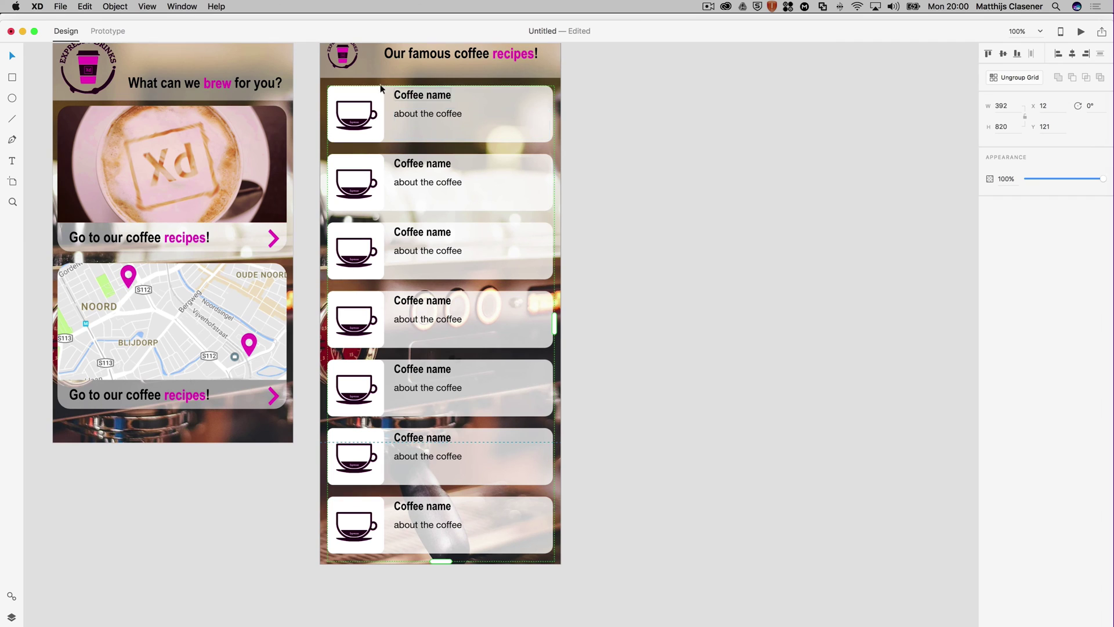
scroll(395, 93, "up", 3)
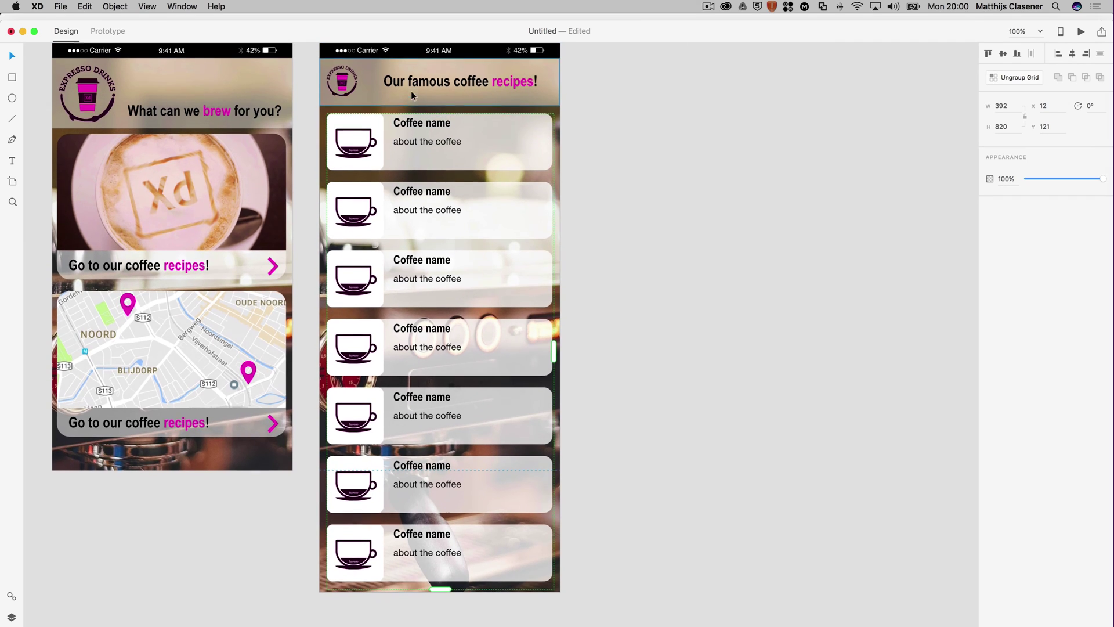
scroll(412, 96, "up", 2)
left_click(333, 56)
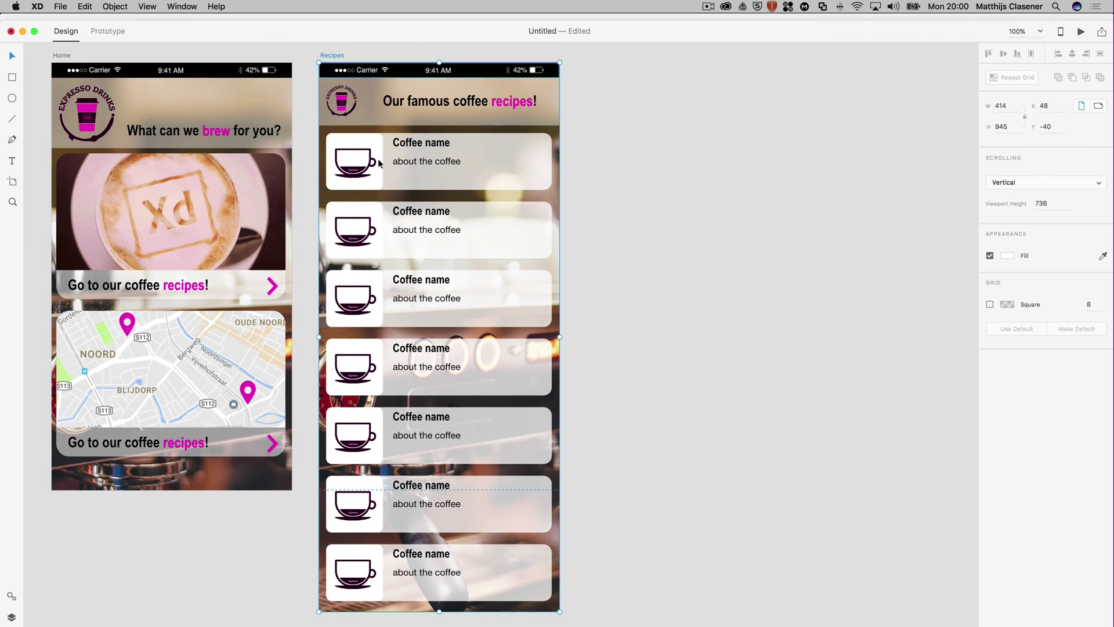
scroll(406, 293, "down", 5)
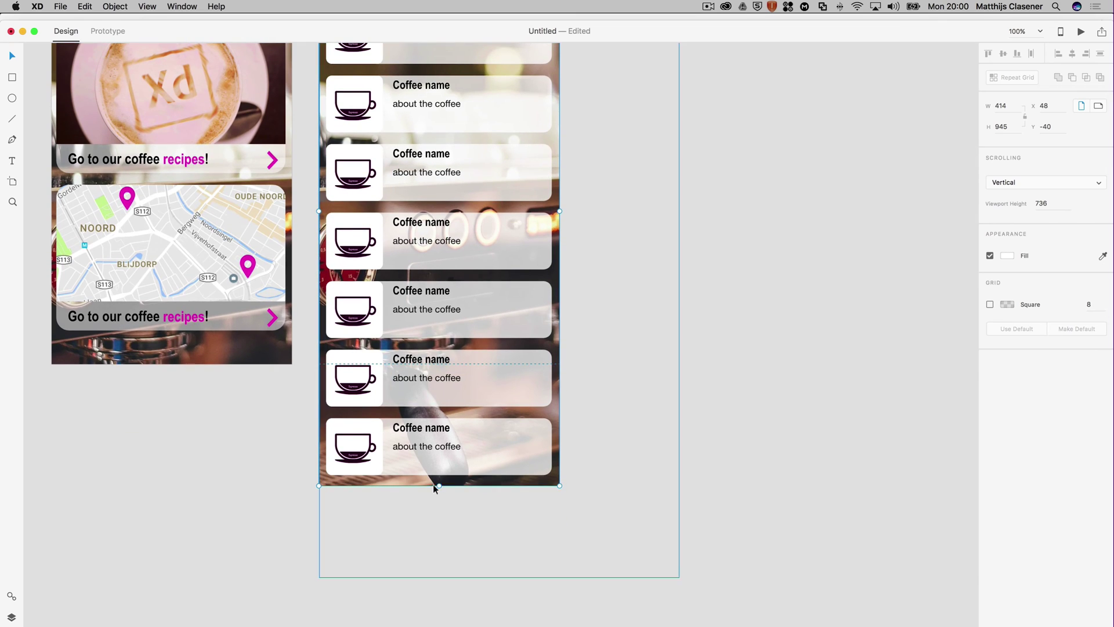
left_click_drag(440, 485, 442, 540)
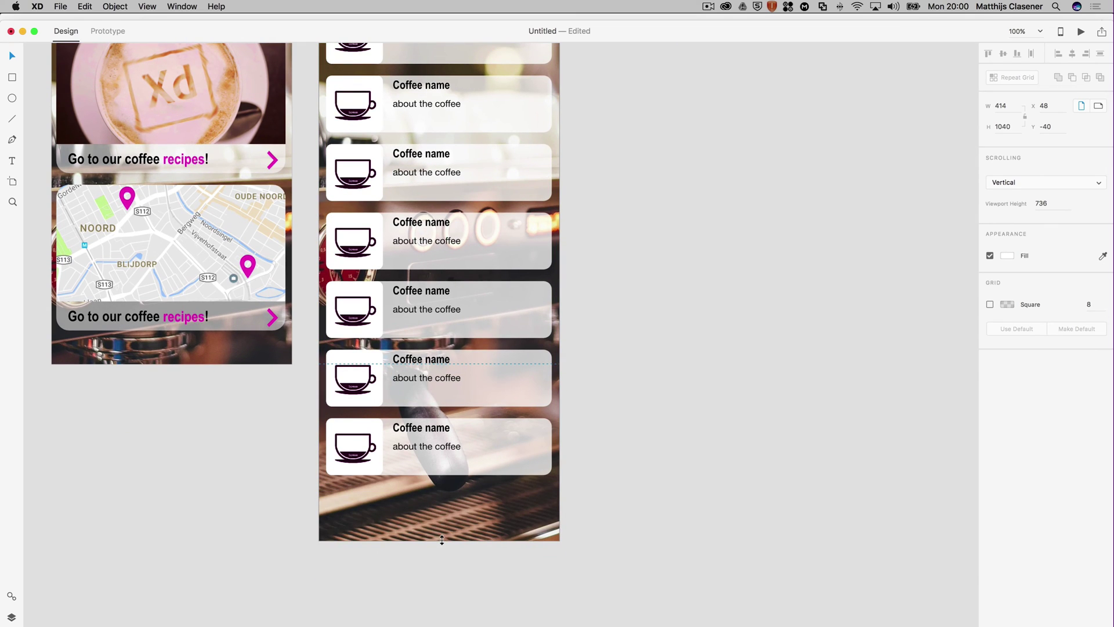
- Stretch the repeat grid to about 933 high for an eighth card and extend the Recipes artboard to a height of about 1059
left_click(436, 455)
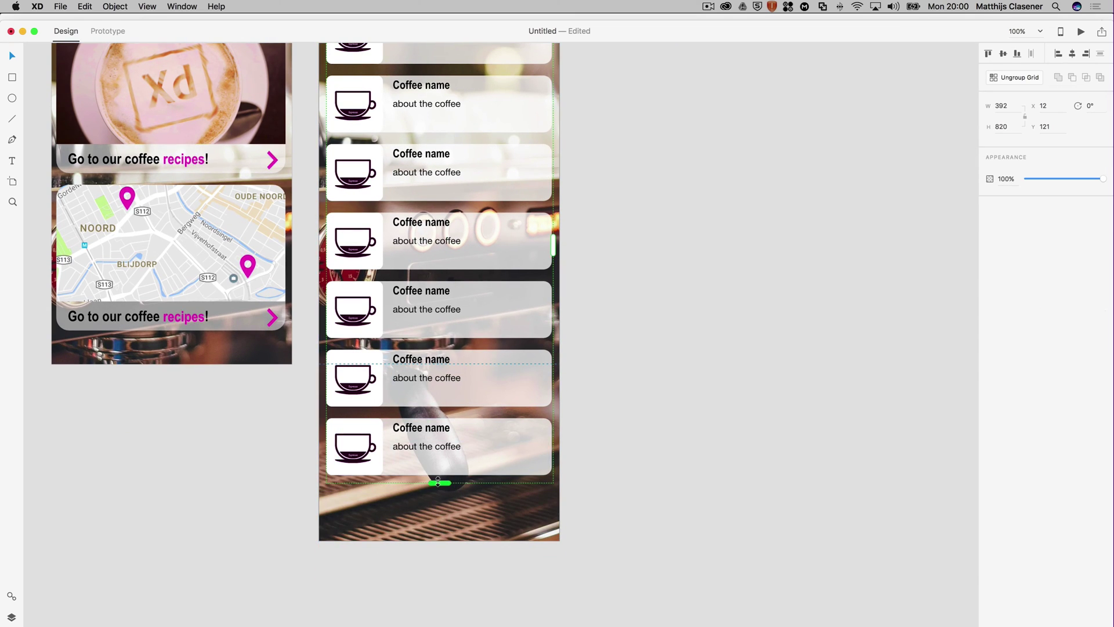
left_click_drag(438, 481, 441, 549)
scroll(406, 393, "up", 5)
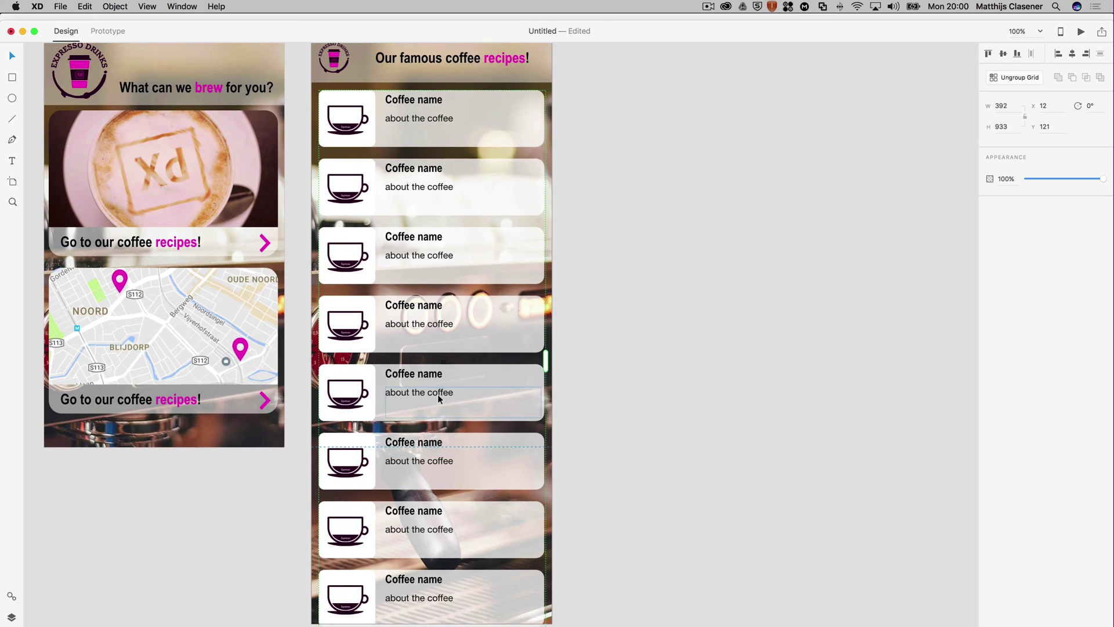
scroll(440, 400, "up", 1)
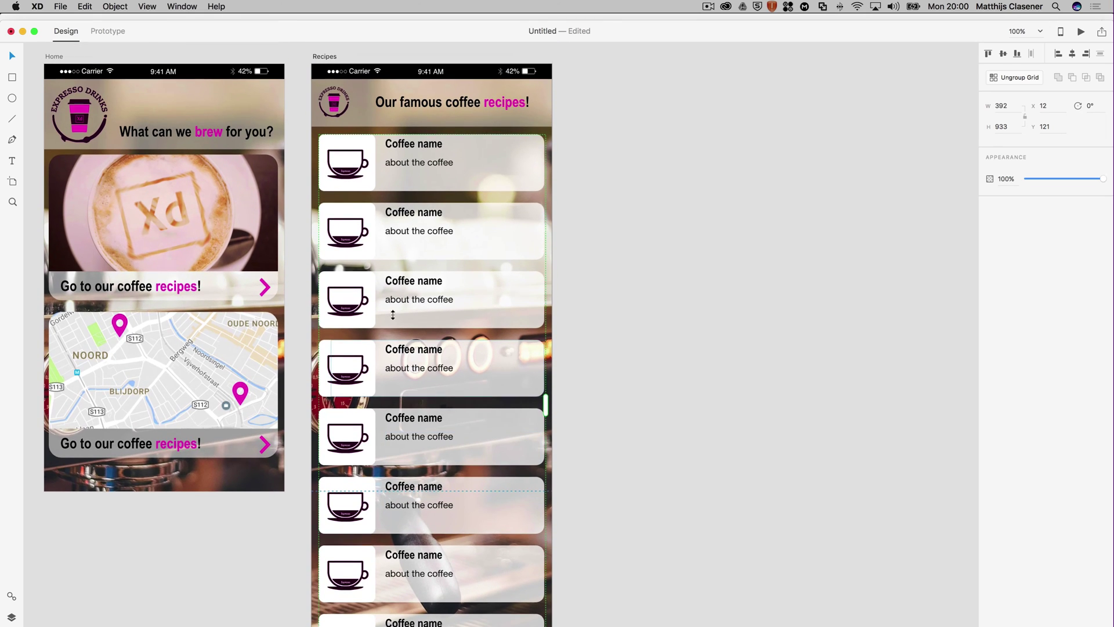
left_click(330, 58)
scroll(434, 388, "down", 7)
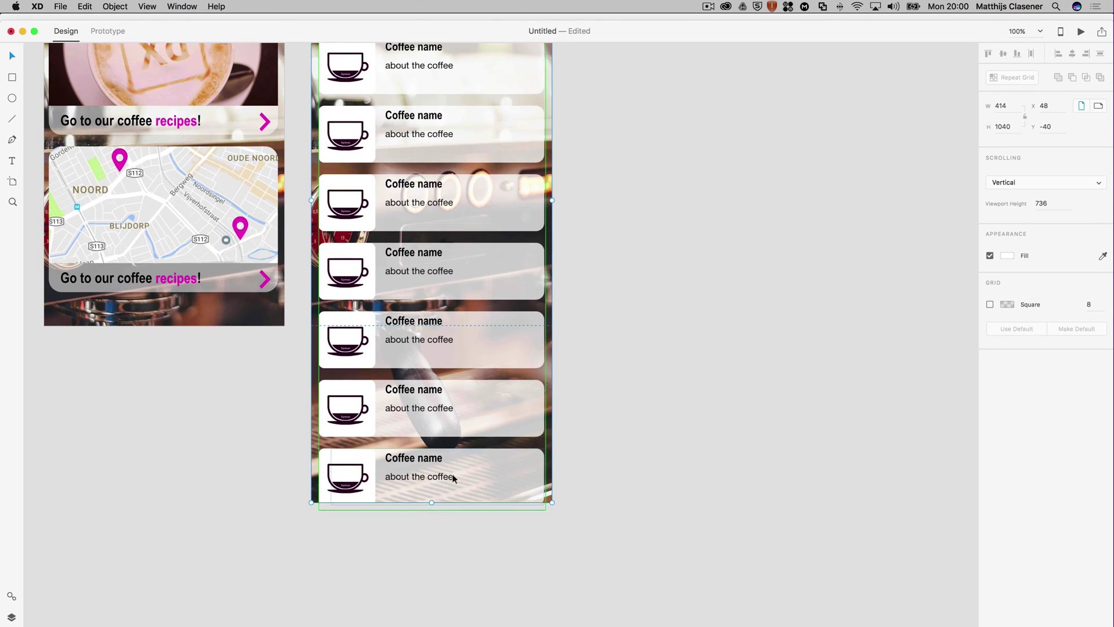
left_click_drag(430, 503, 430, 512)
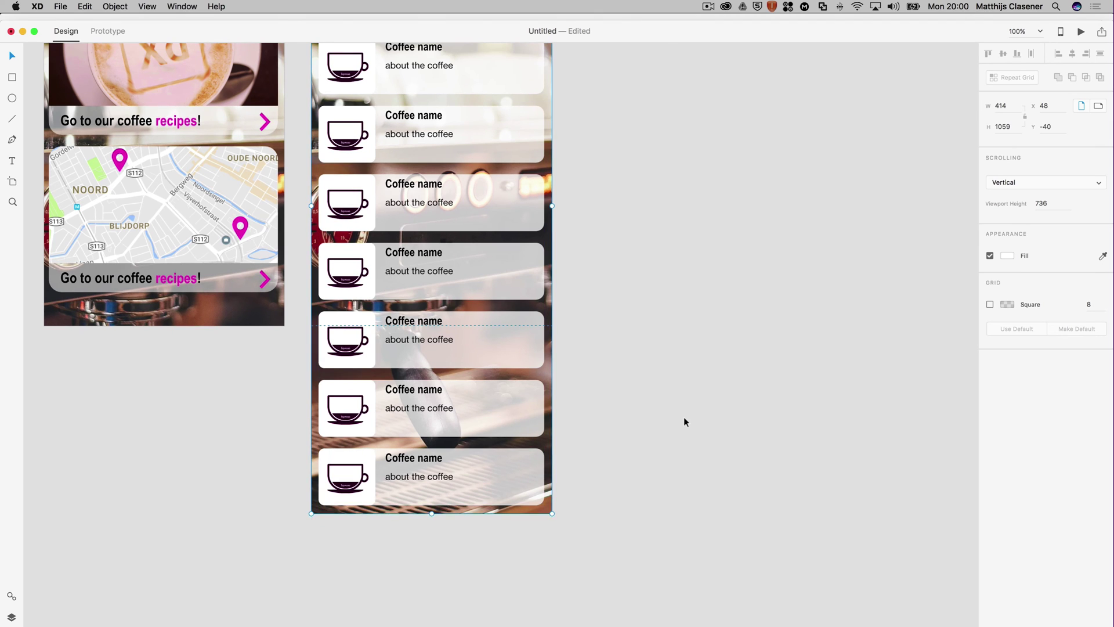
- Switch to the 02 Drinks folder in Finder and place the PNG thumbnails 01_espresso to 08_Macchiato onto the first card's cup image in XD
scroll(684, 417, "up", 7)
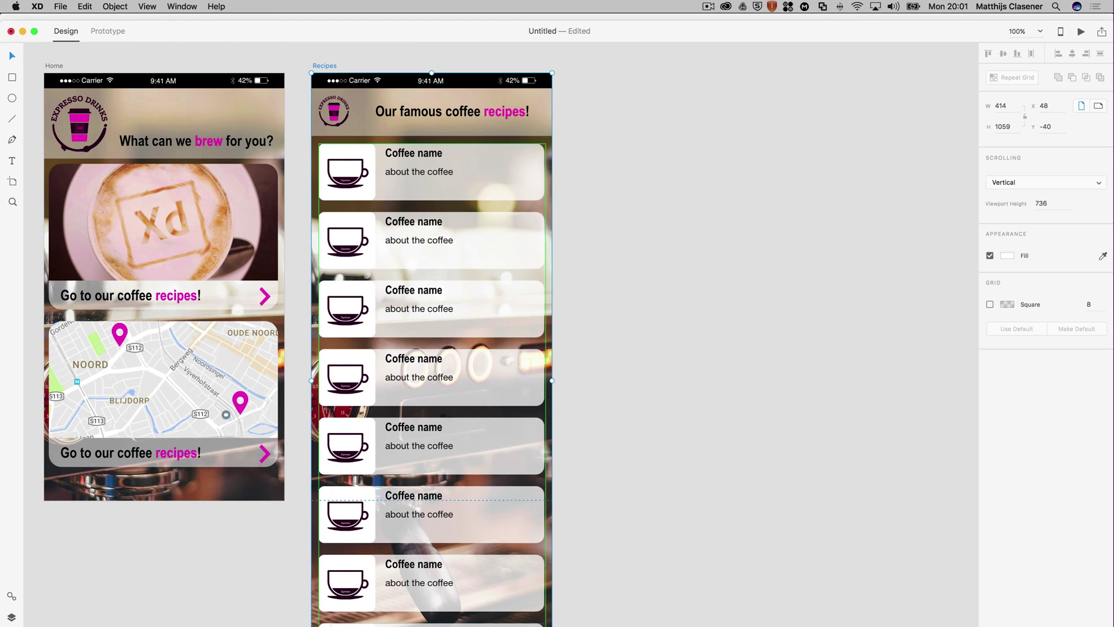
right_click(170, 625)
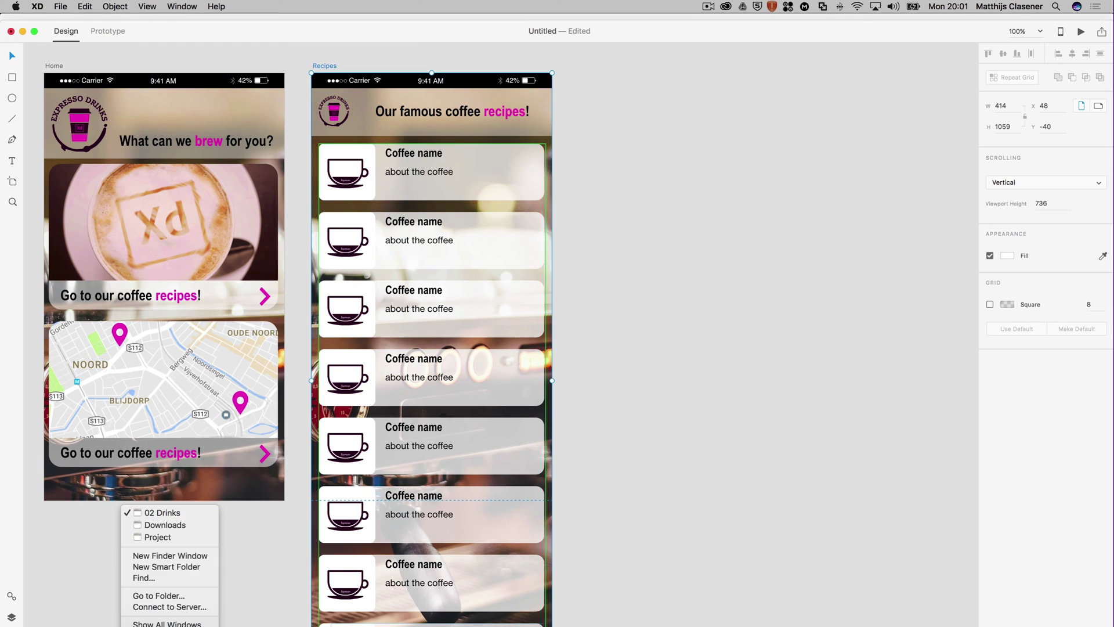
left_click(187, 511)
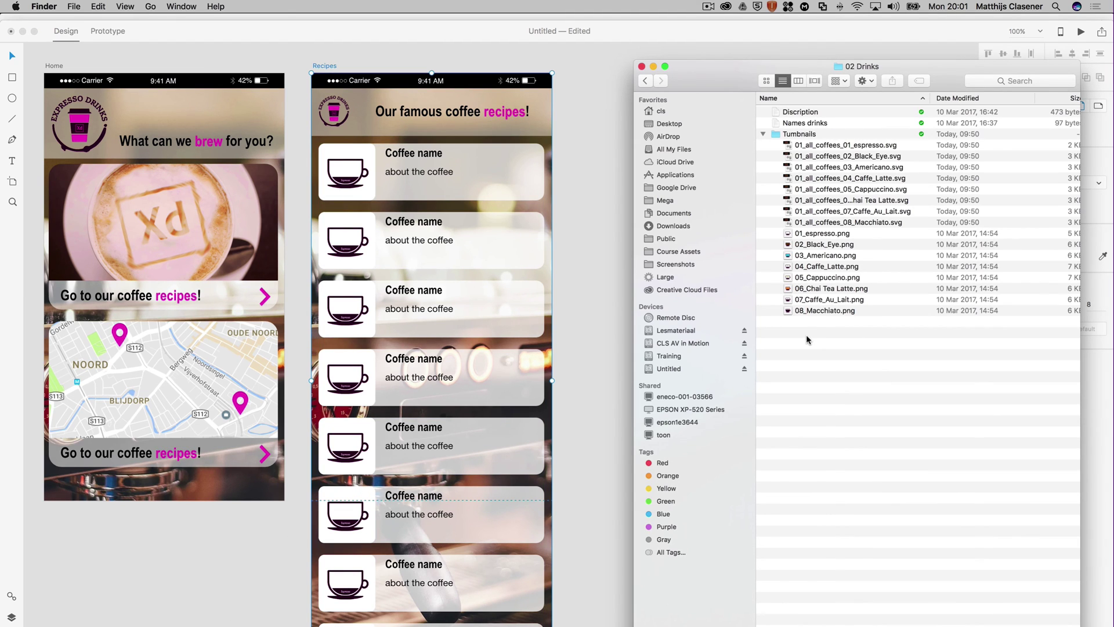
left_click_drag(806, 334, 353, 177)
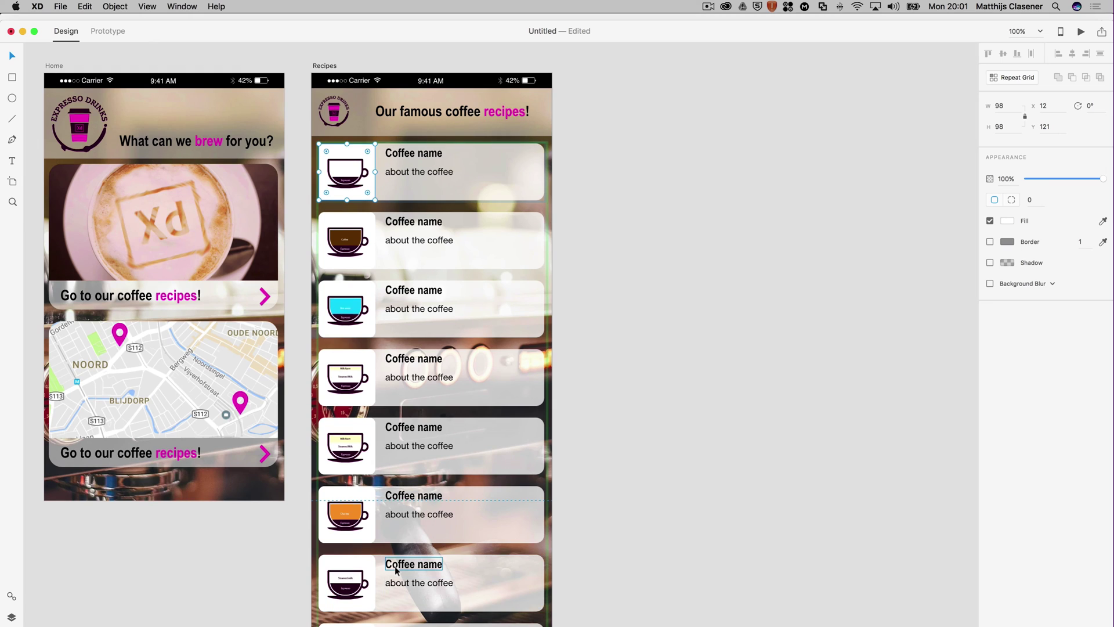
scroll(393, 564, "down", 3)
scroll(395, 571, "up", 2)
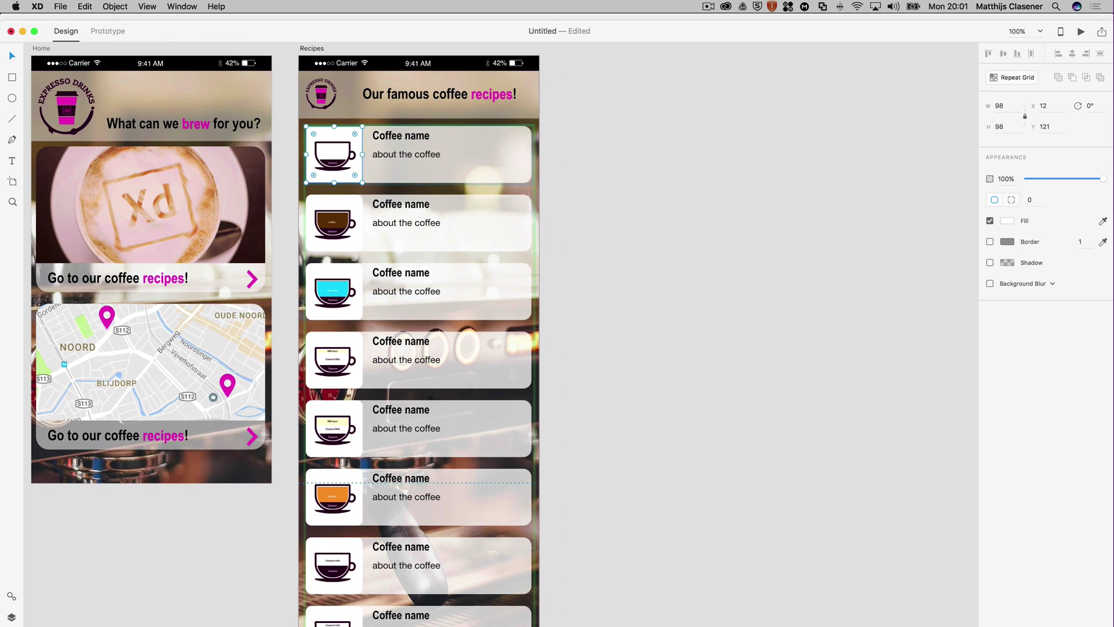
- Switch to Finder and place the "Names drinks" text file onto the first card's "Coffee name" text in XD
key("super+Tab")
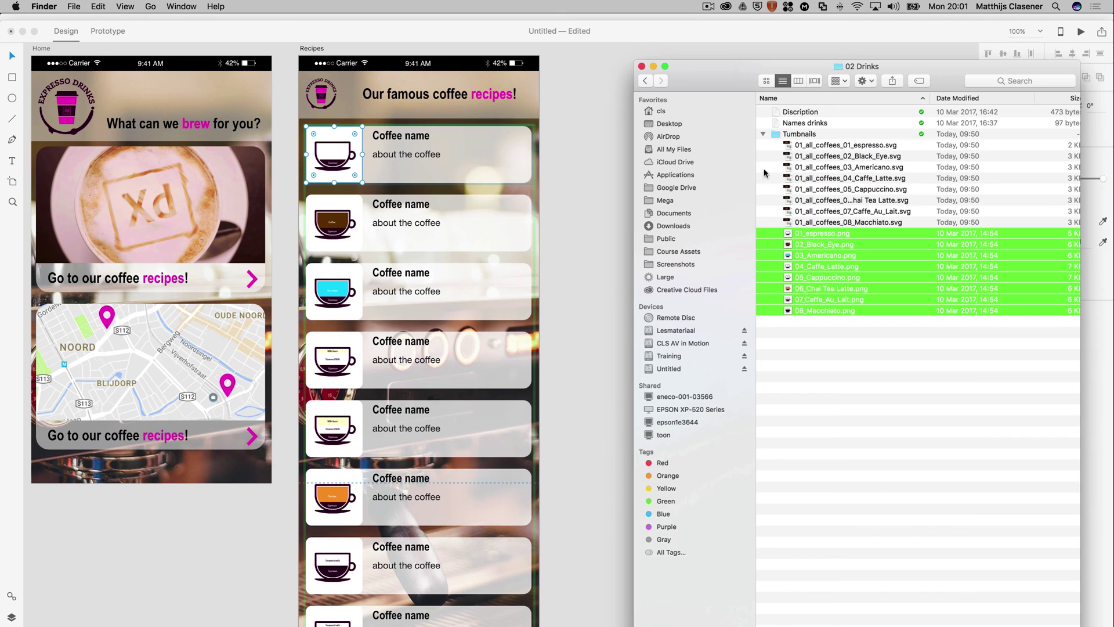
left_click(815, 124)
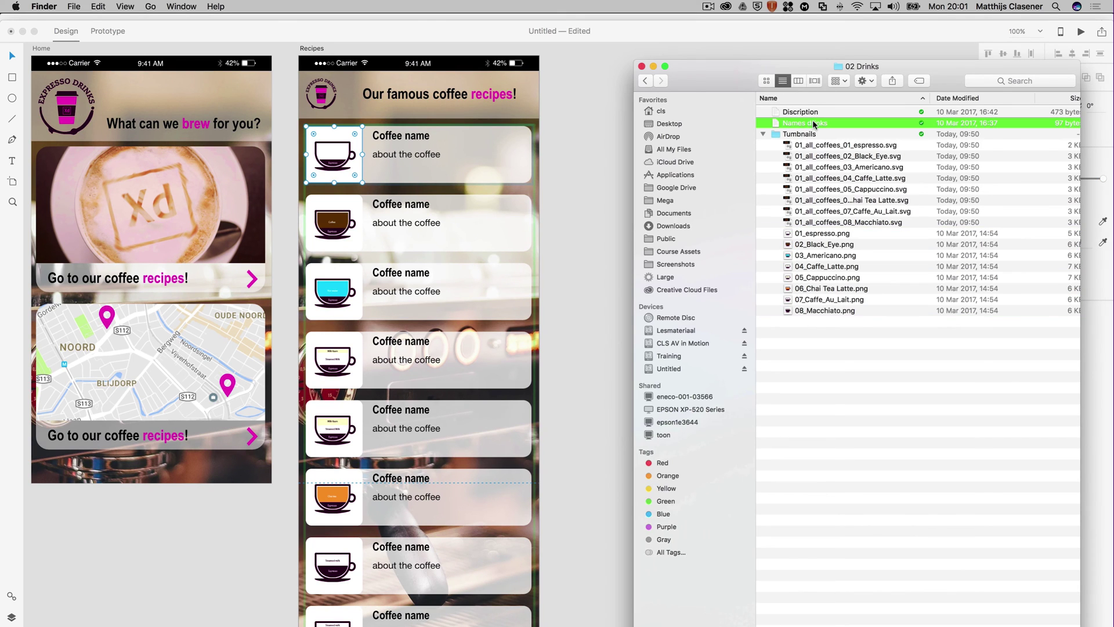
left_click_drag(820, 124, 401, 141)
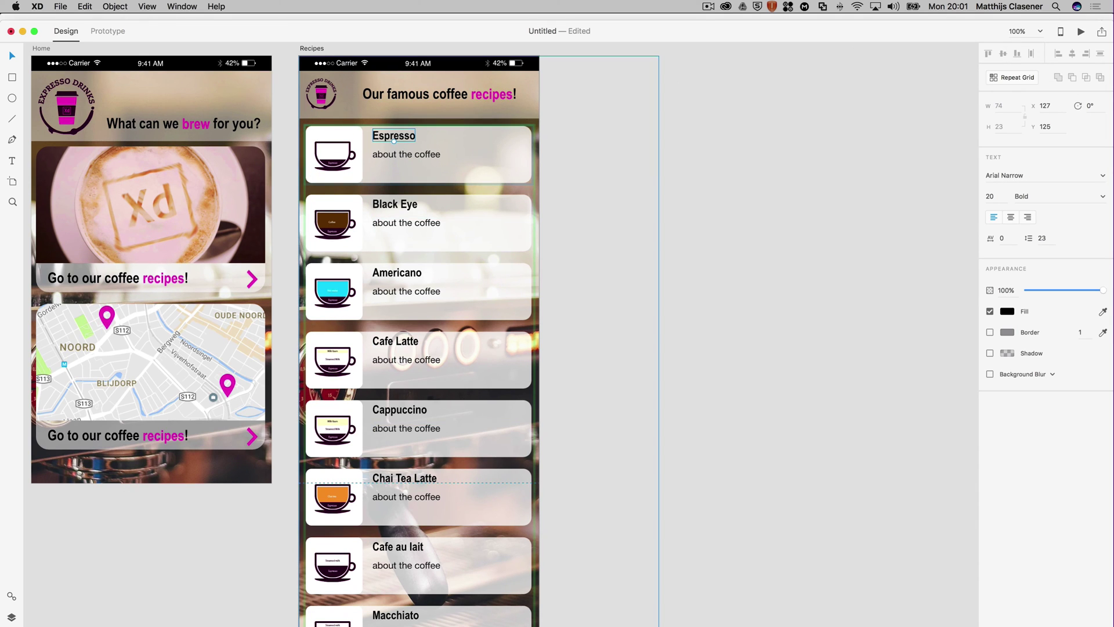
- Switch to Finder and place the "Discription" text file onto the first card's "about the coffee" text in XD
key("super+Tab")
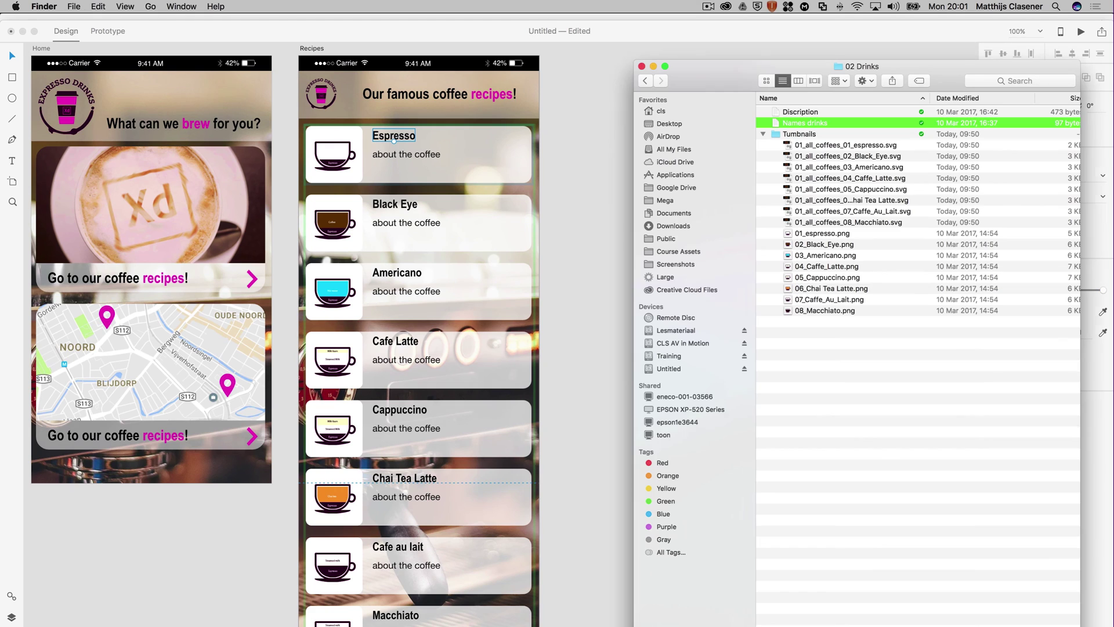
left_click(815, 113)
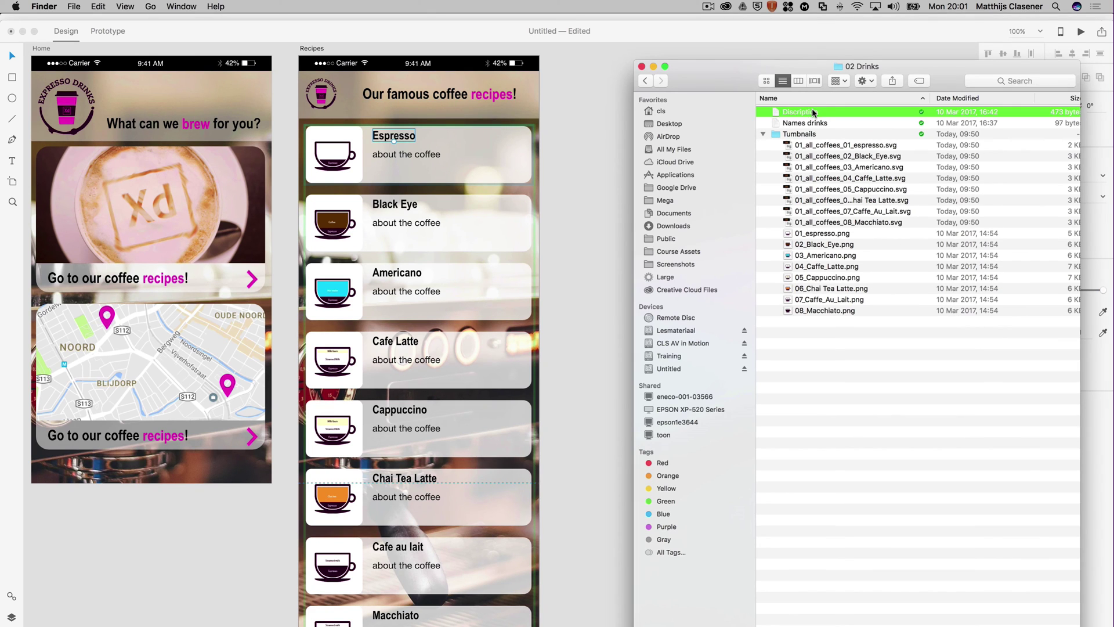
left_click_drag(818, 112, 441, 165)
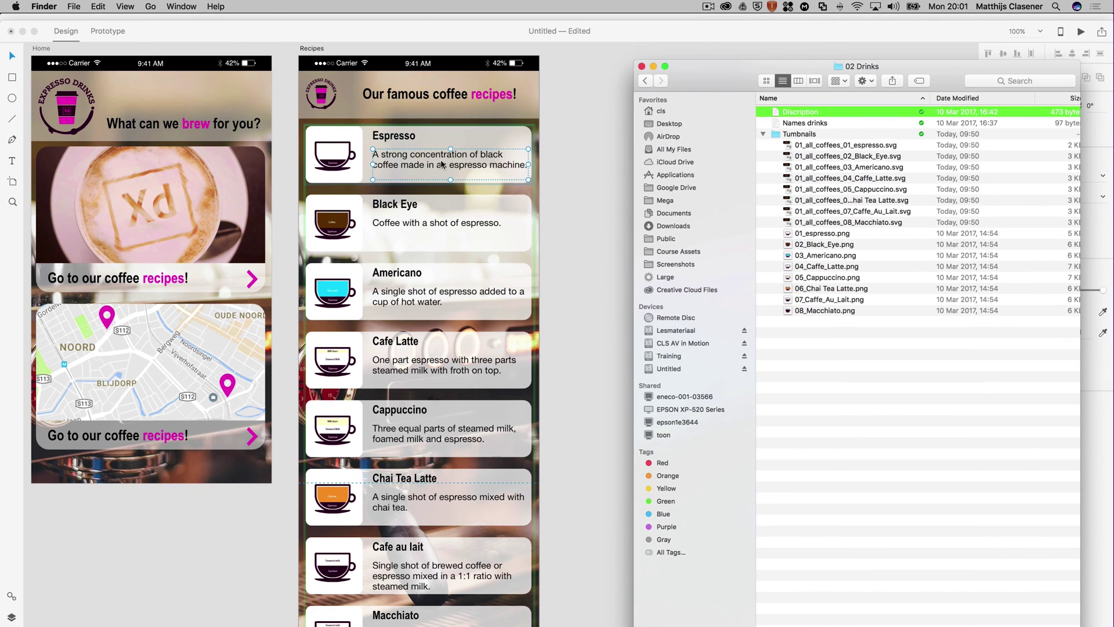
- Return to XD and review the filled drink cards along the full length of the Recipes artboard
left_click(573, 171)
scroll(629, 311, "down", 5)
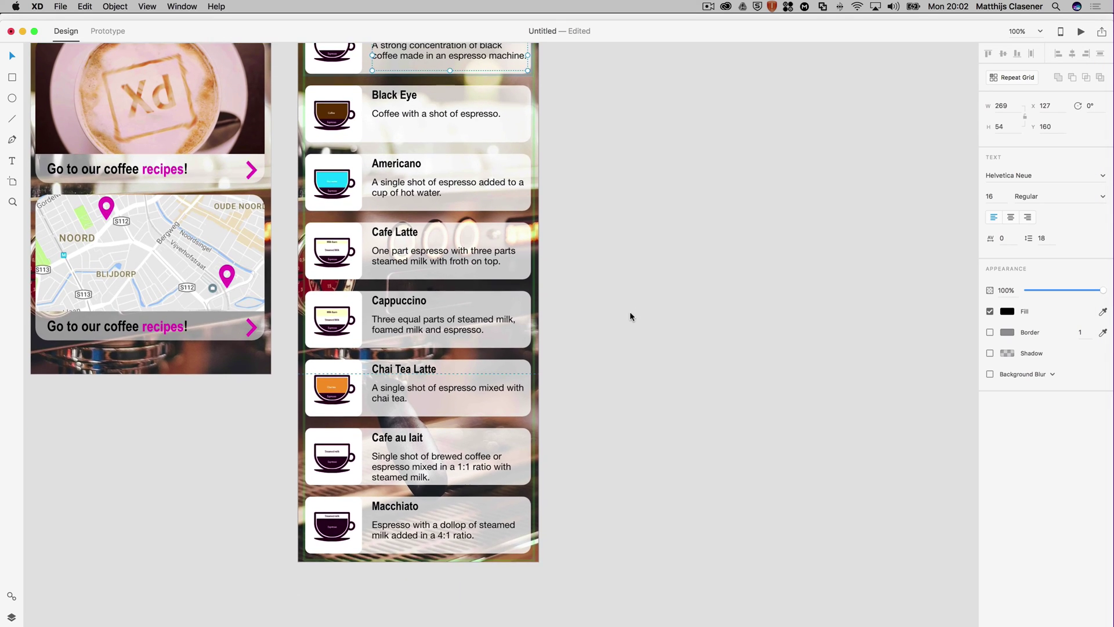
scroll(629, 311, "up", 8)
scroll(629, 311, "down", 6)
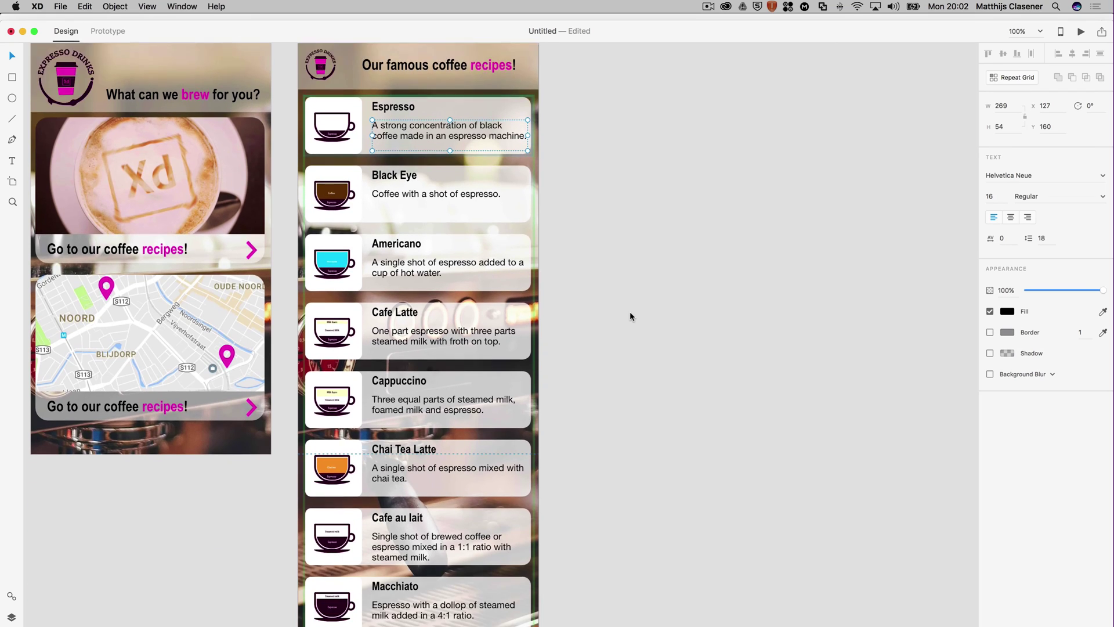
scroll(629, 311, "down", 3)
scroll(629, 311, "up", 6)
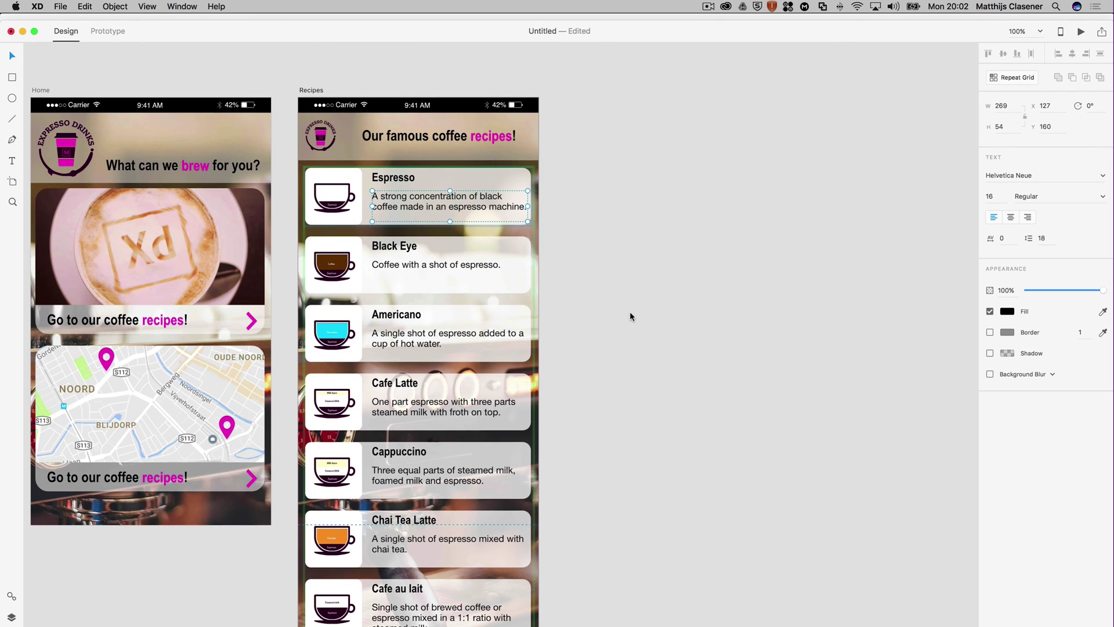
scroll(629, 311, "down", 3)
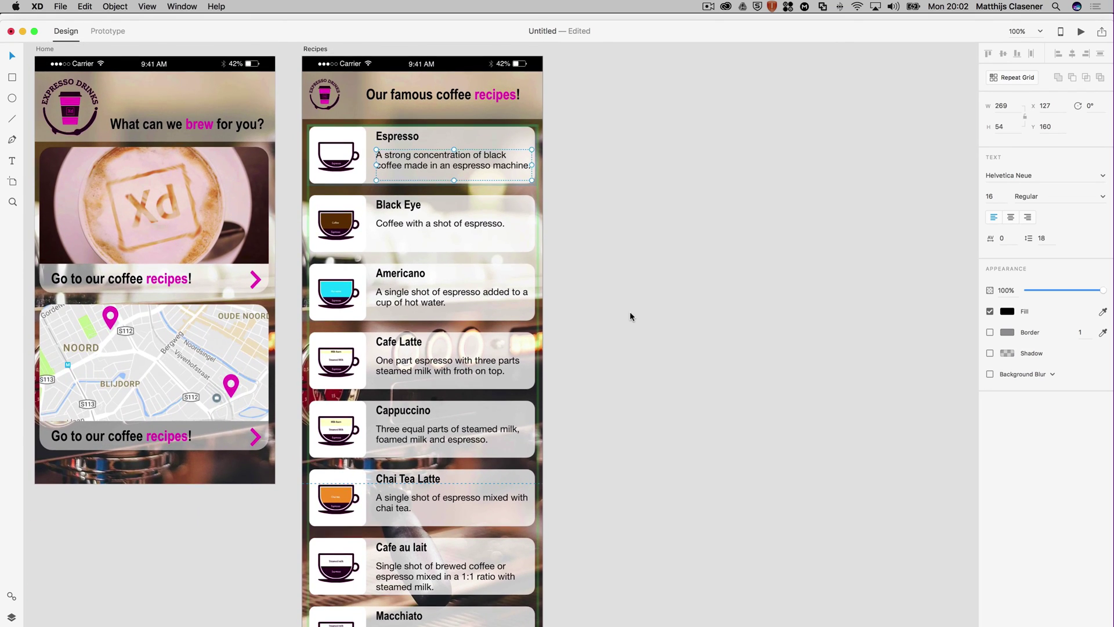
scroll(631, 314, "up", 2)
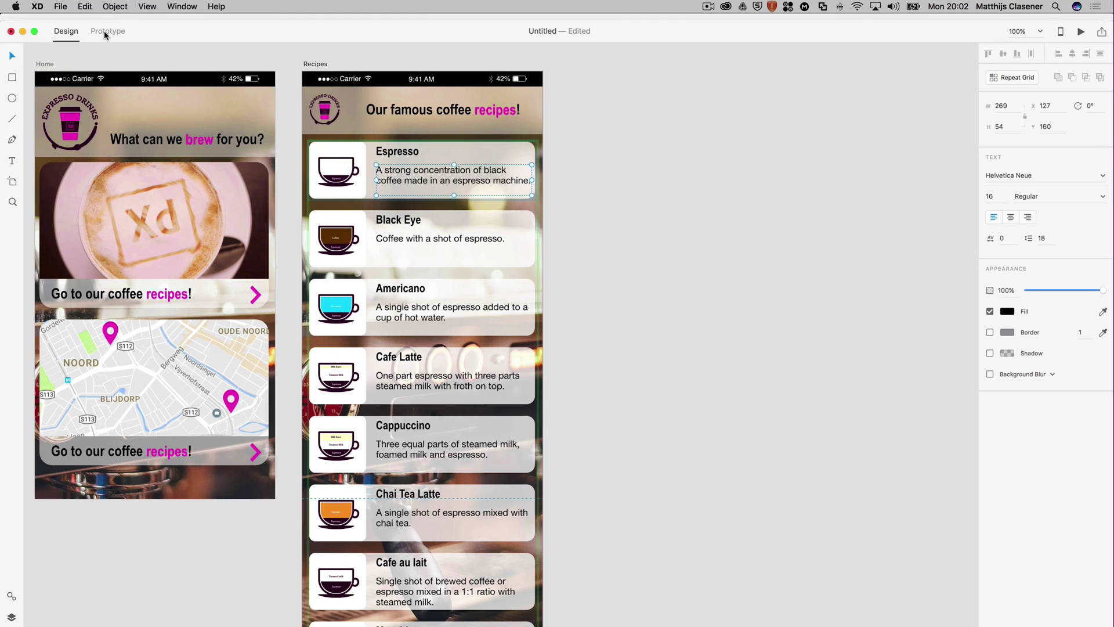
- In Prototype mode, link the Home artboard's coffee image card to the Recipes artboard with a Slide Right transition
left_click(213, 208)
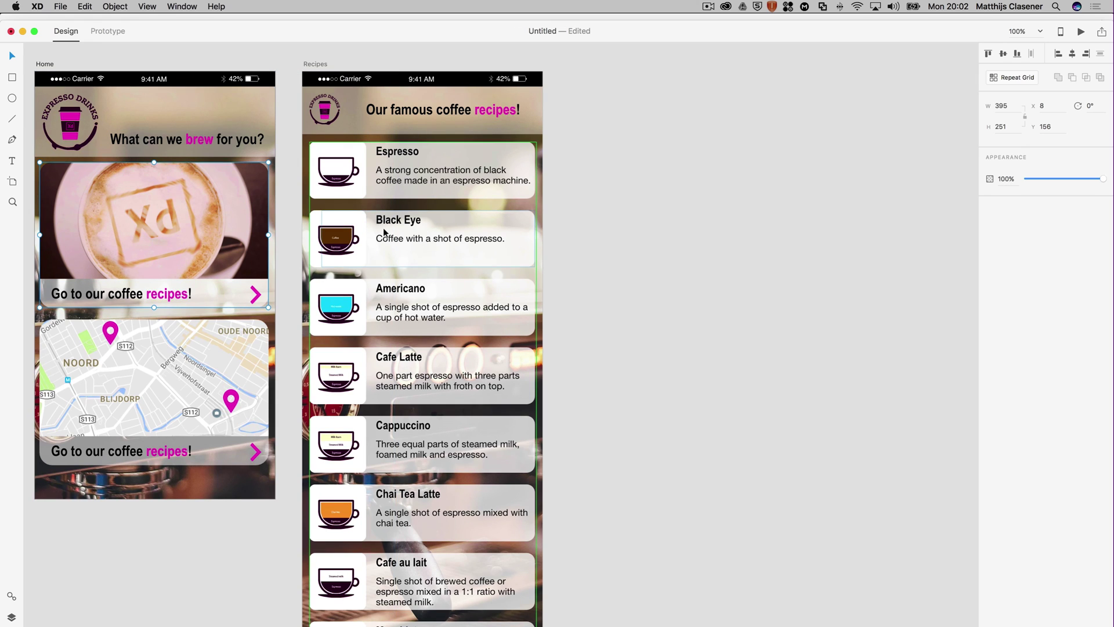
left_click(109, 31)
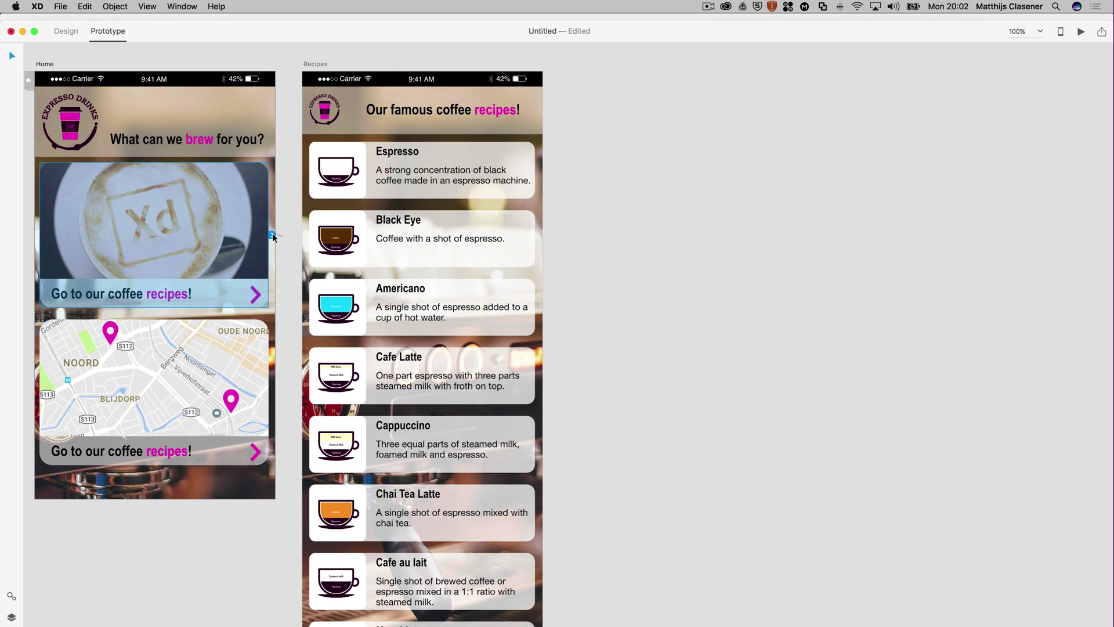
left_click_drag(272, 234, 359, 157)
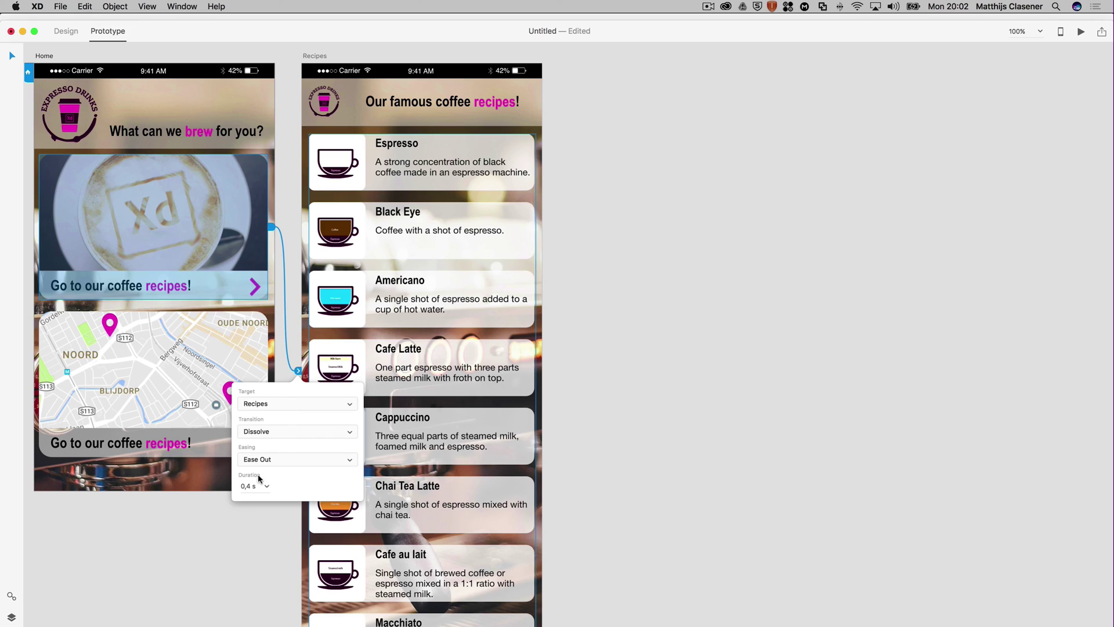
left_click(264, 432)
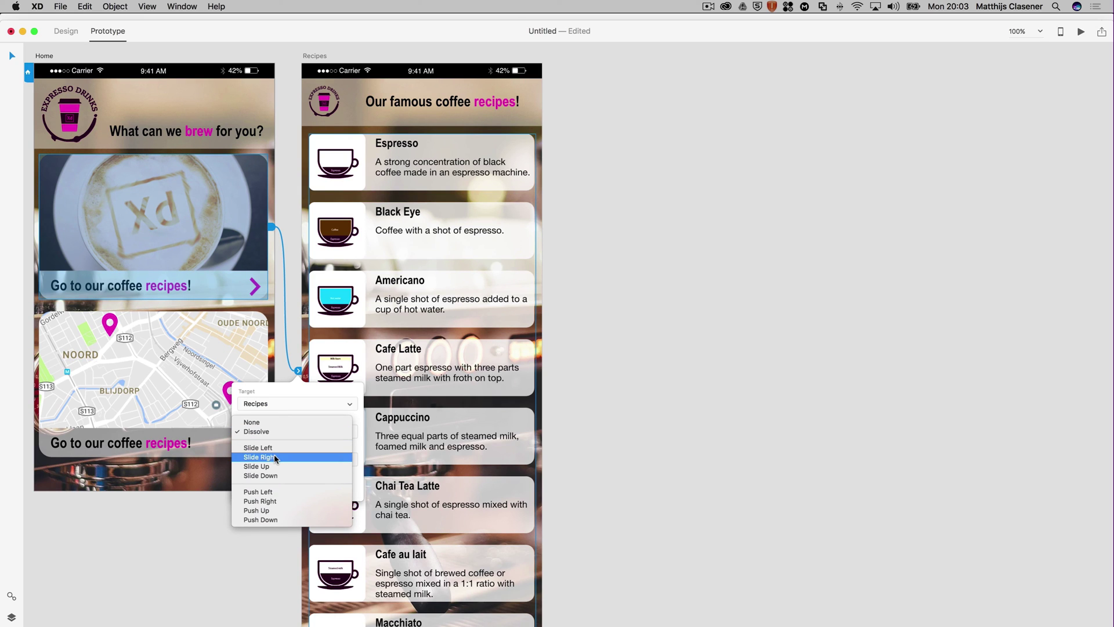
left_click(275, 458)
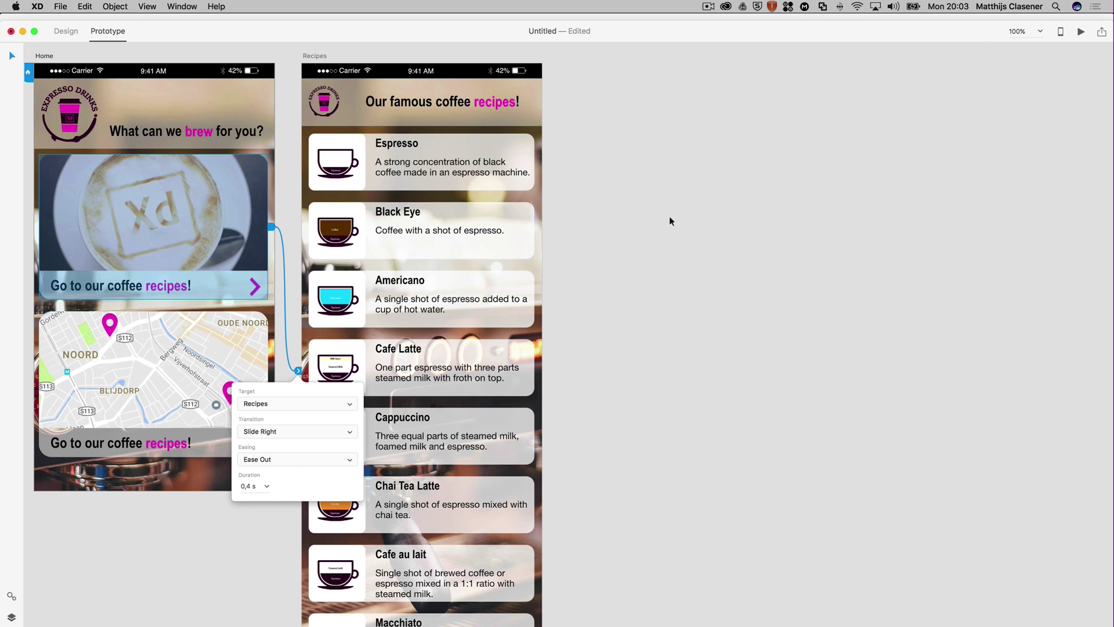
- Preview the prototype, test the link from the coffee image card to Recipes, and close the preview
left_click(1082, 32)
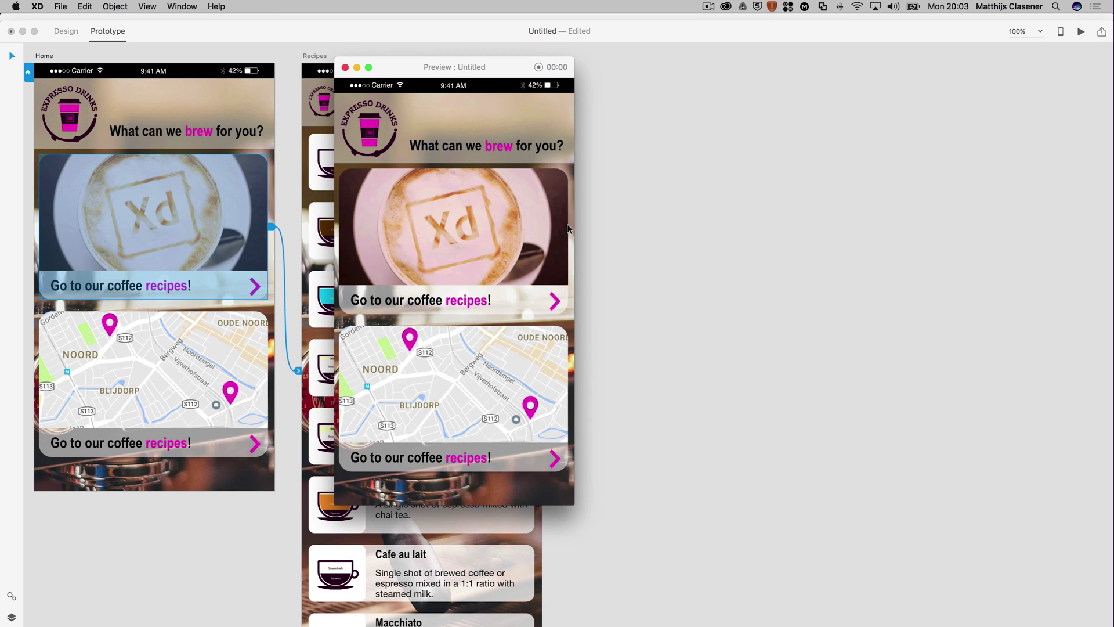
left_click(499, 238)
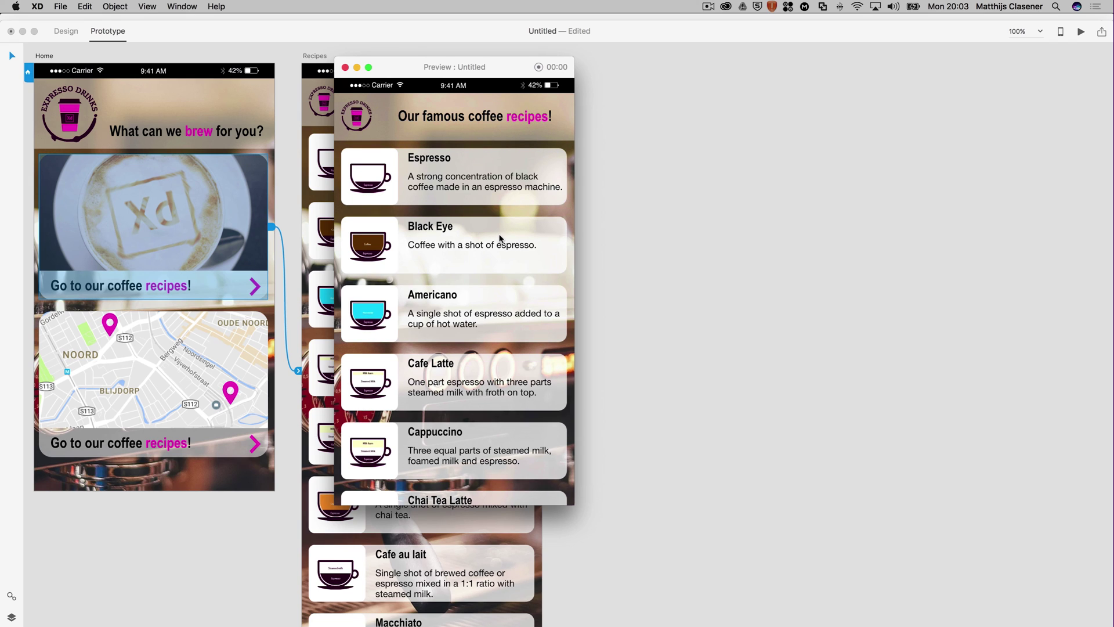
left_click(345, 68)
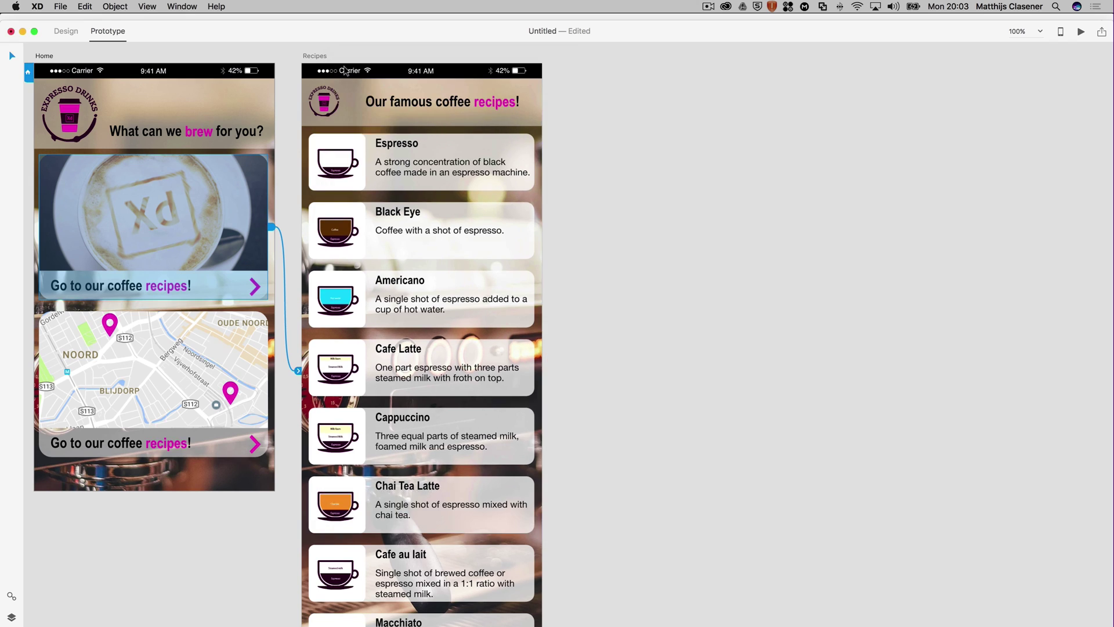
- Link the logo in the Recipes header back to the Home artboard with a Slide Left transition
left_click(619, 211)
left_click(327, 105)
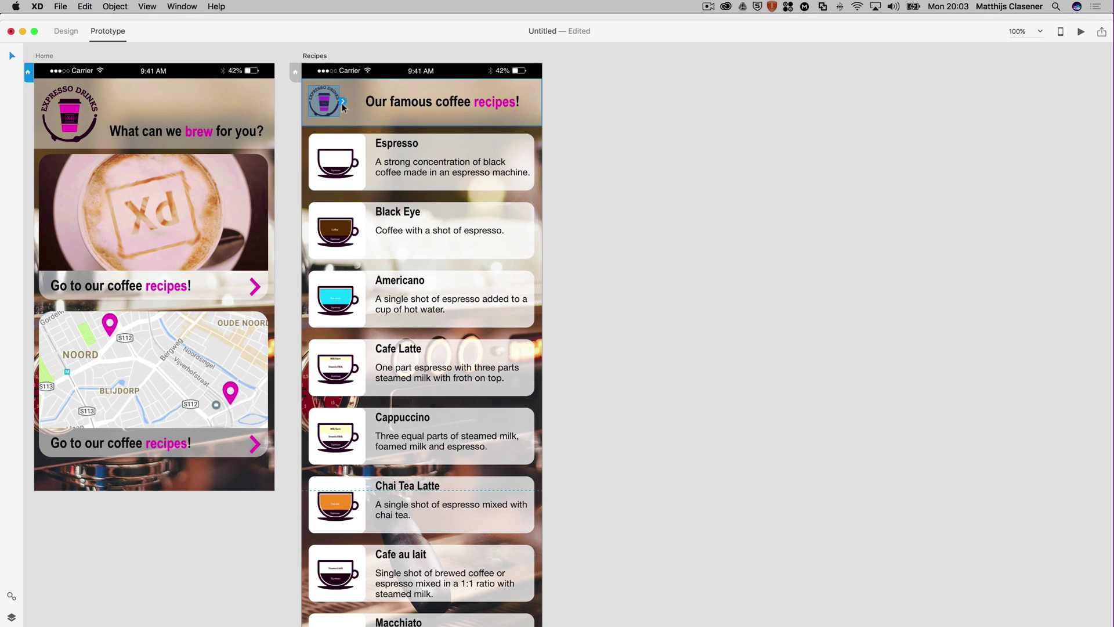
left_click_drag(342, 104, 202, 152)
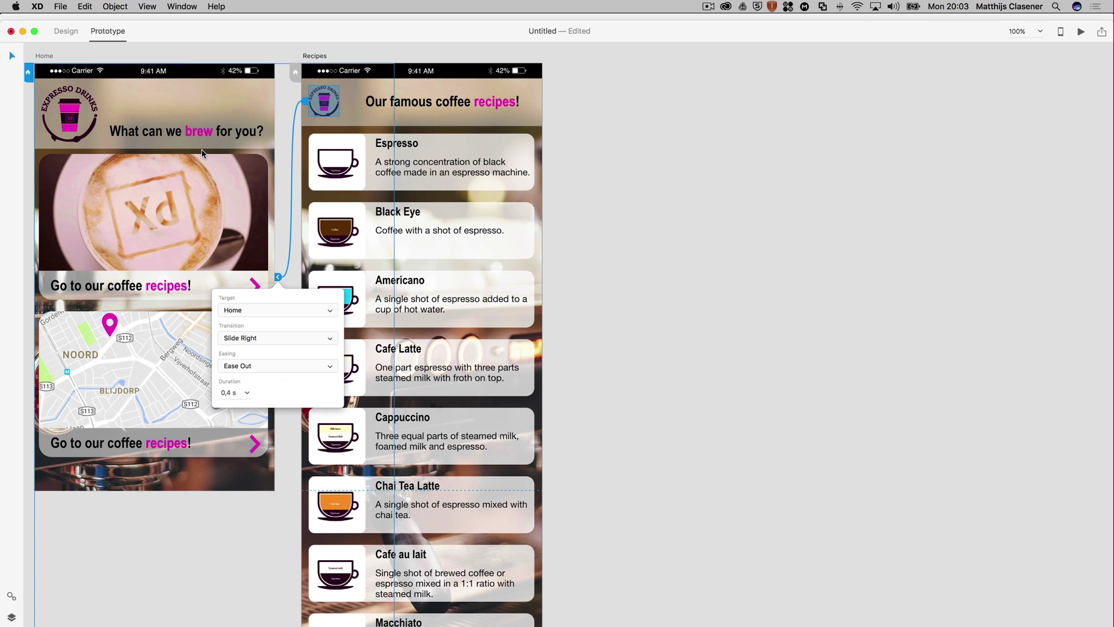
left_click(269, 335)
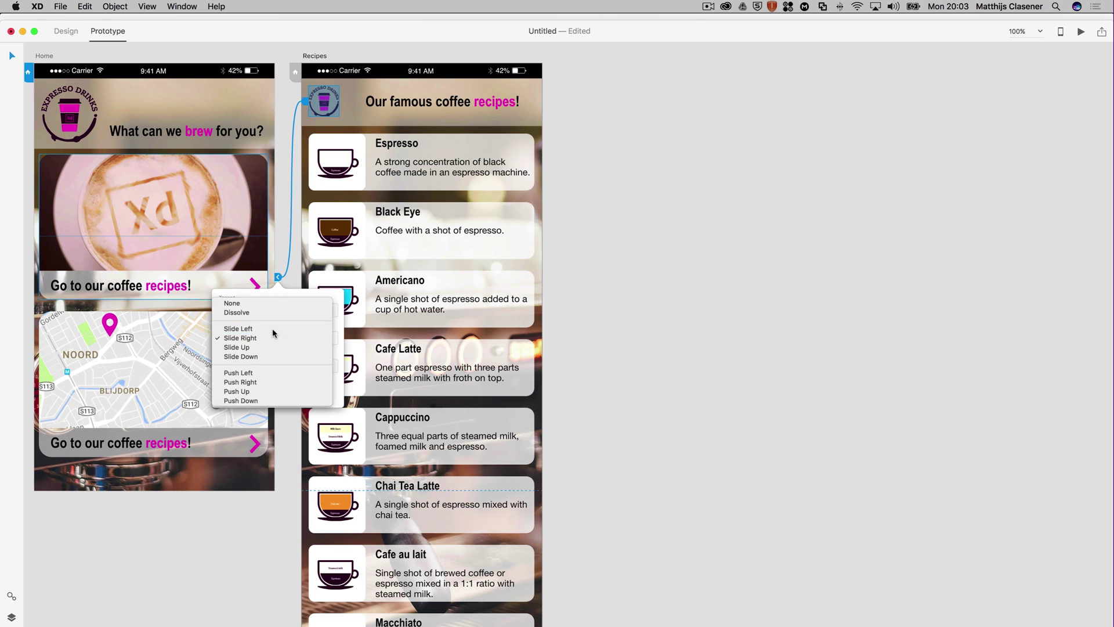
left_click(273, 330)
left_click(678, 345)
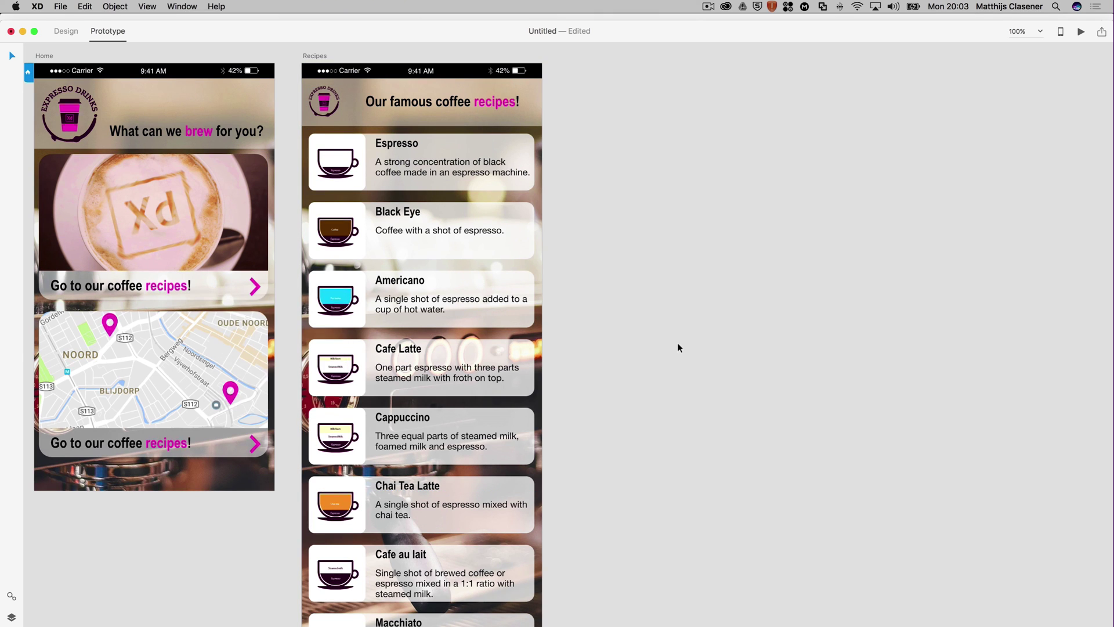
- Preview the prototype, moving between Home and Recipes through the image card and the logo, and close the preview
left_click(1078, 35)
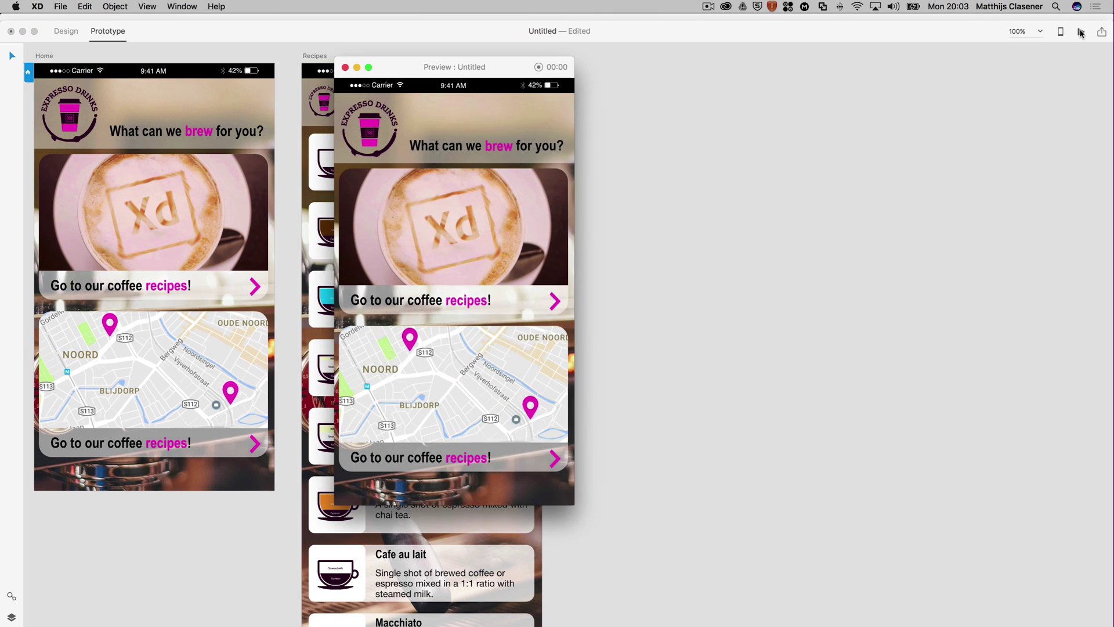
left_click(541, 236)
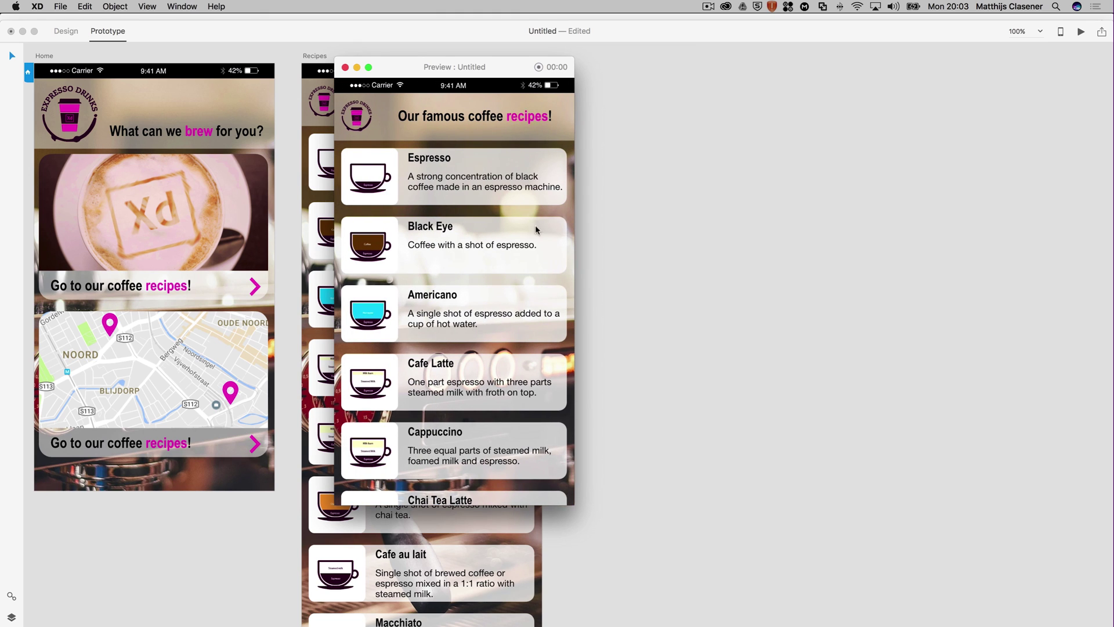
left_click(357, 118)
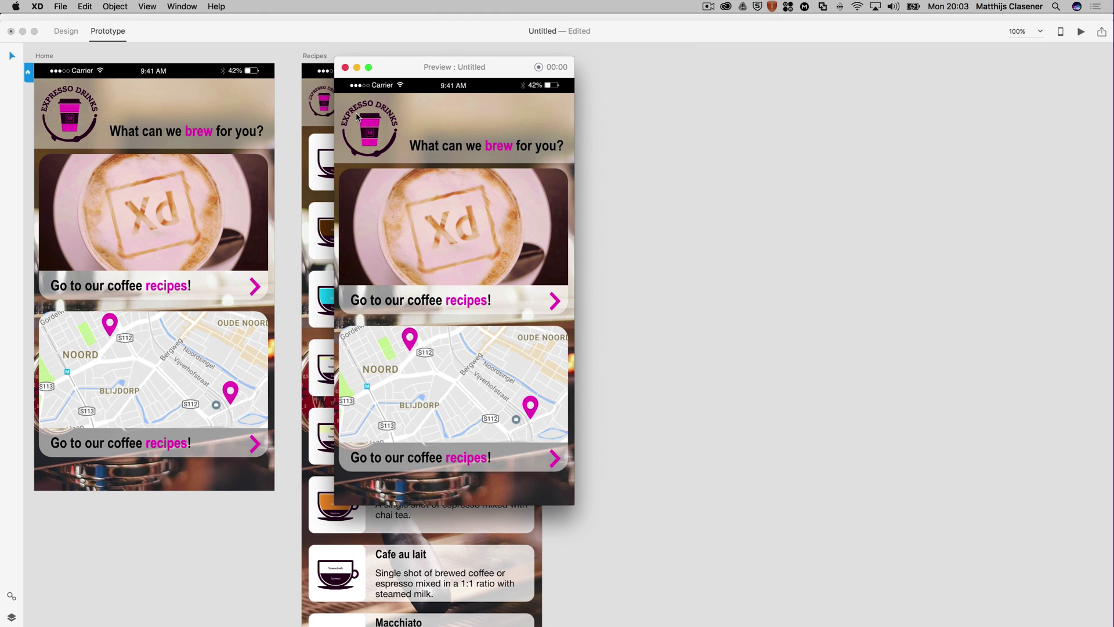
left_click(479, 253)
left_click(355, 113)
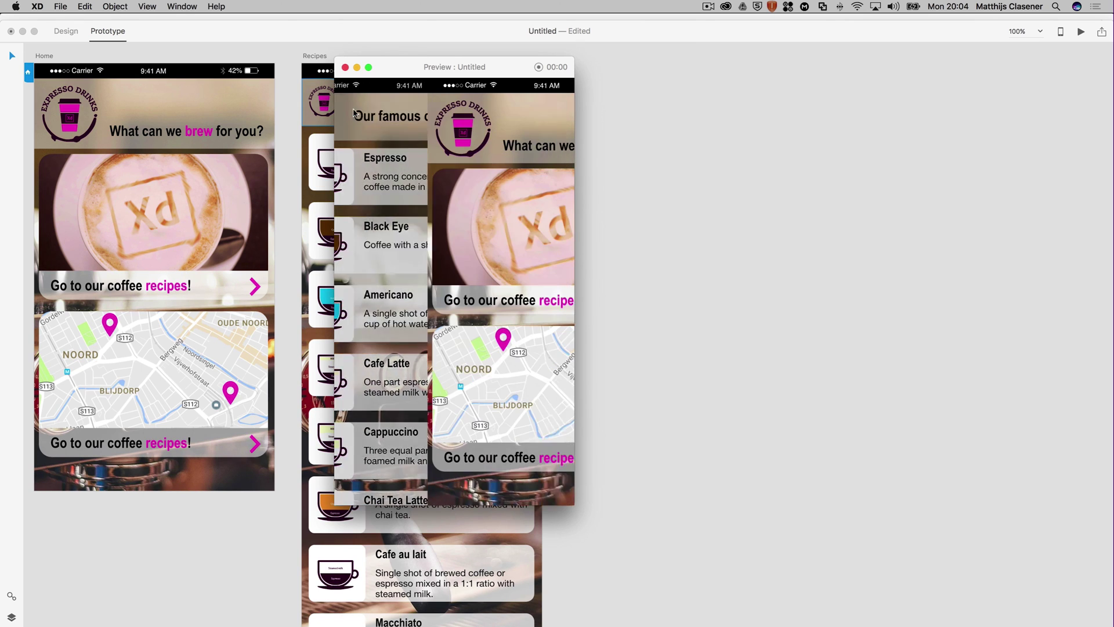
left_click(345, 68)
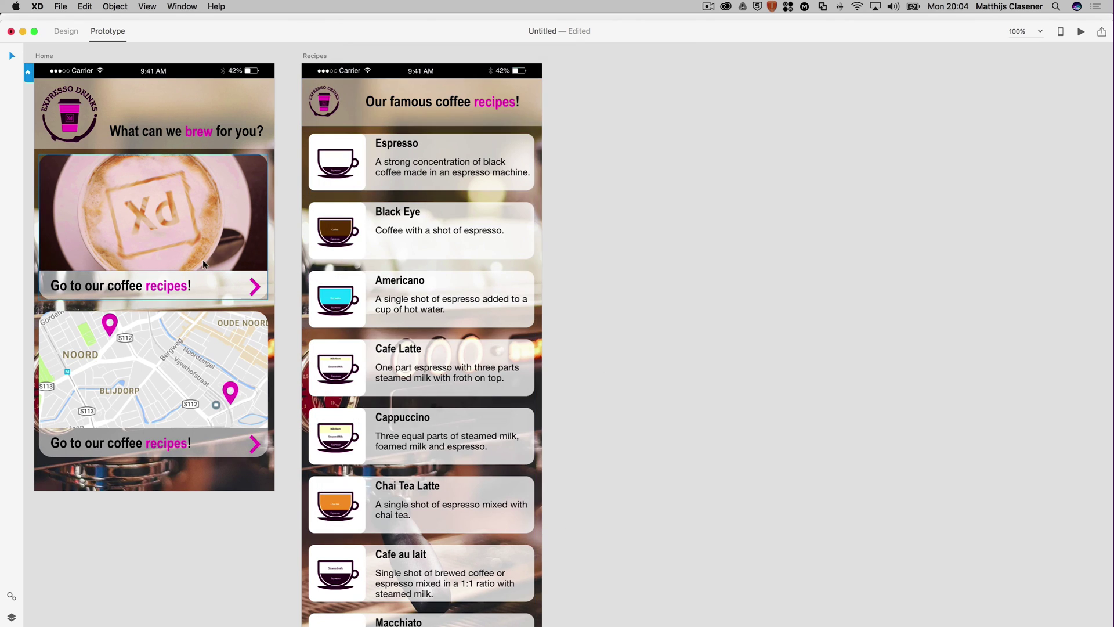
- Set the transition of the Home coffee image card's link to Slide Left
left_click(215, 244)
left_click(275, 230)
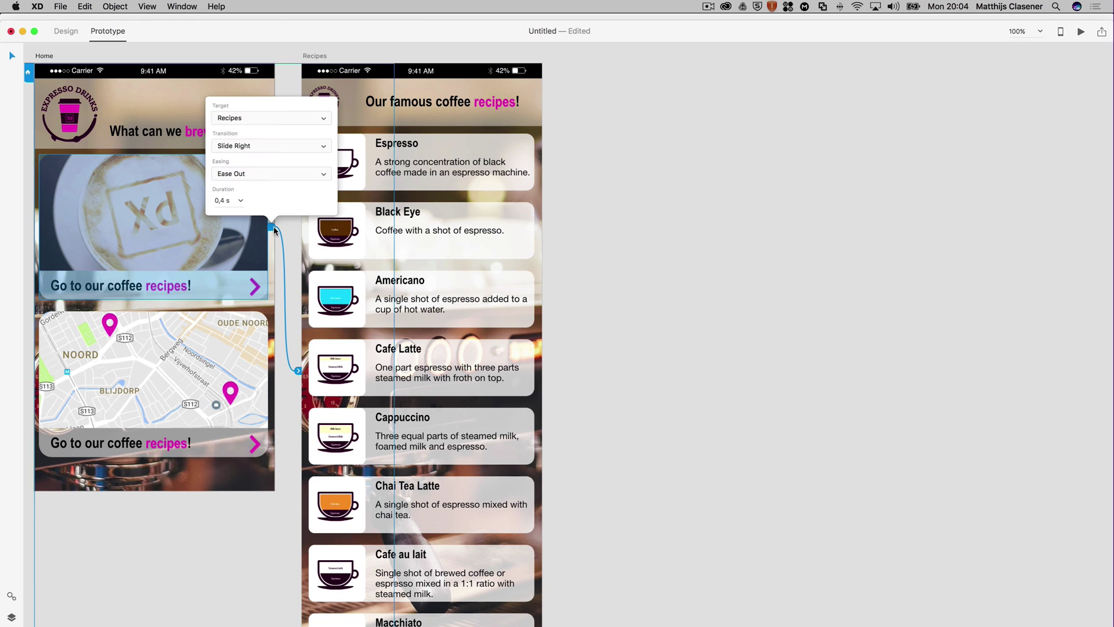
left_click(273, 145)
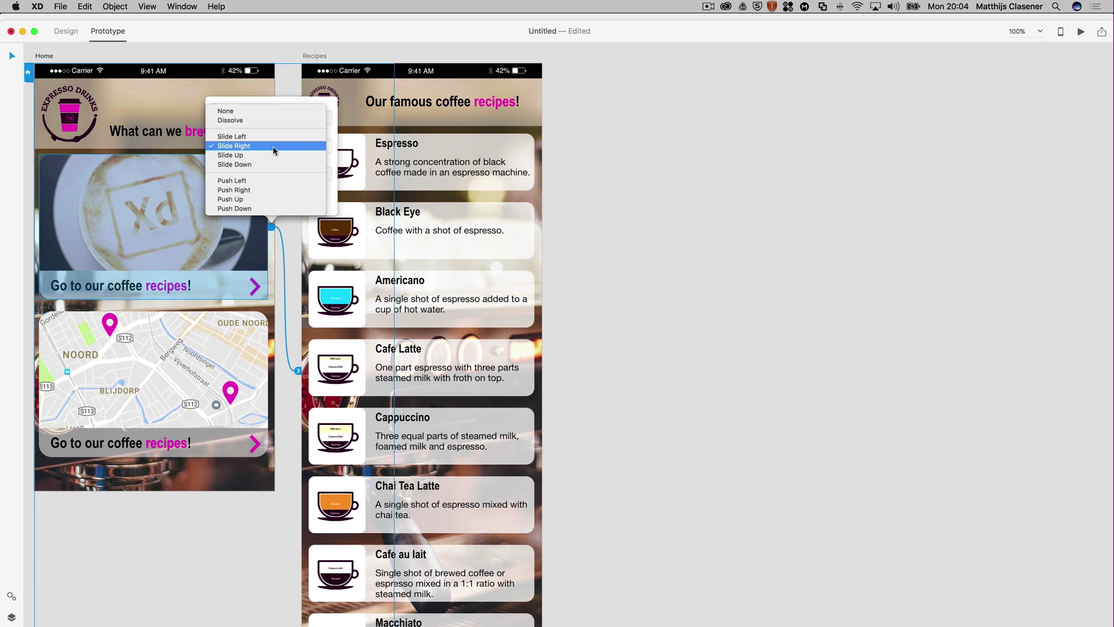
left_click(273, 137)
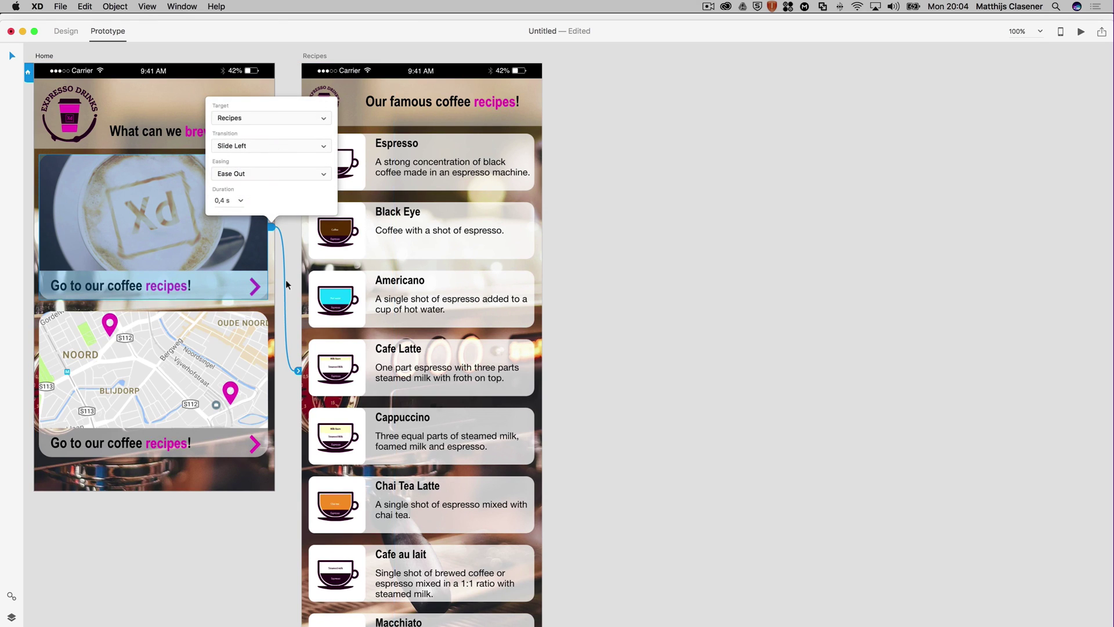
- Set the transition of the Recipes logo's link to Home to Slide Right
left_click(328, 104)
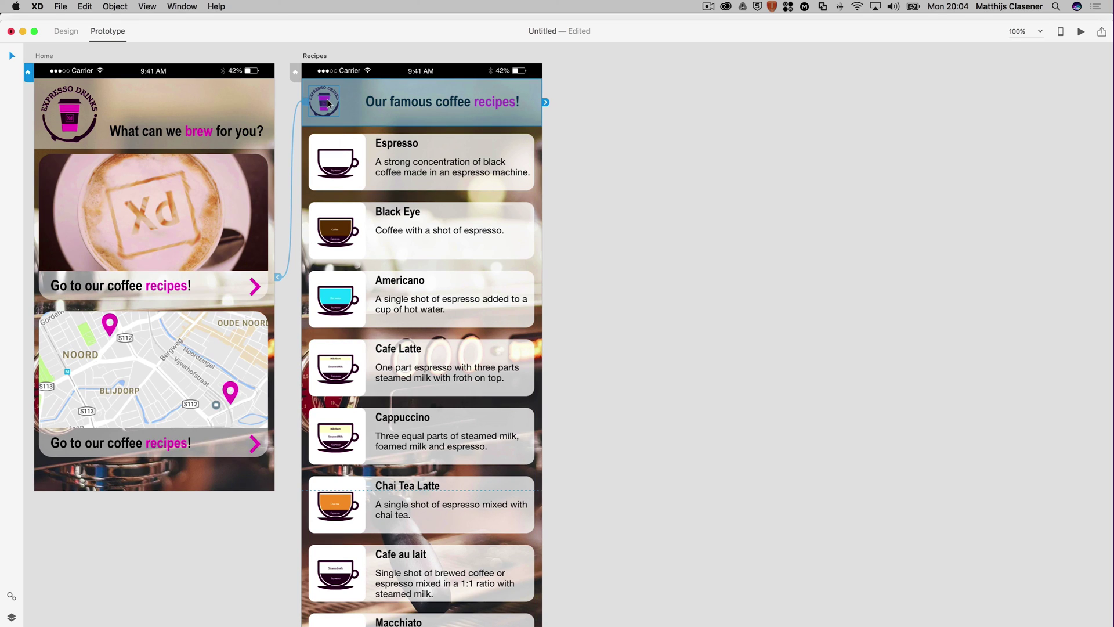
double_click(326, 102)
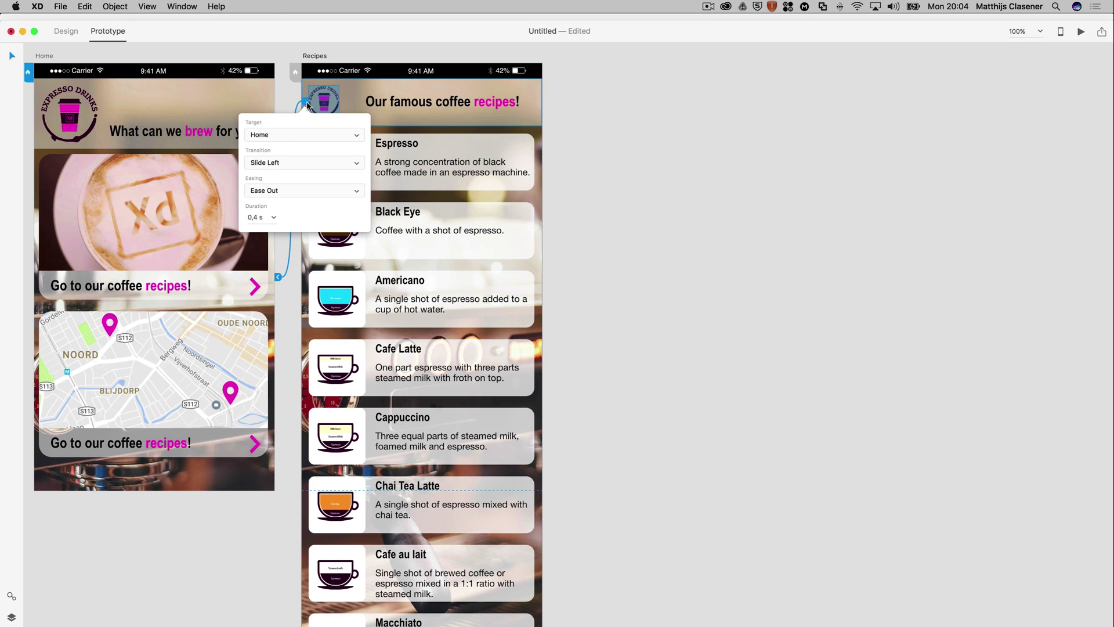
left_click(298, 161)
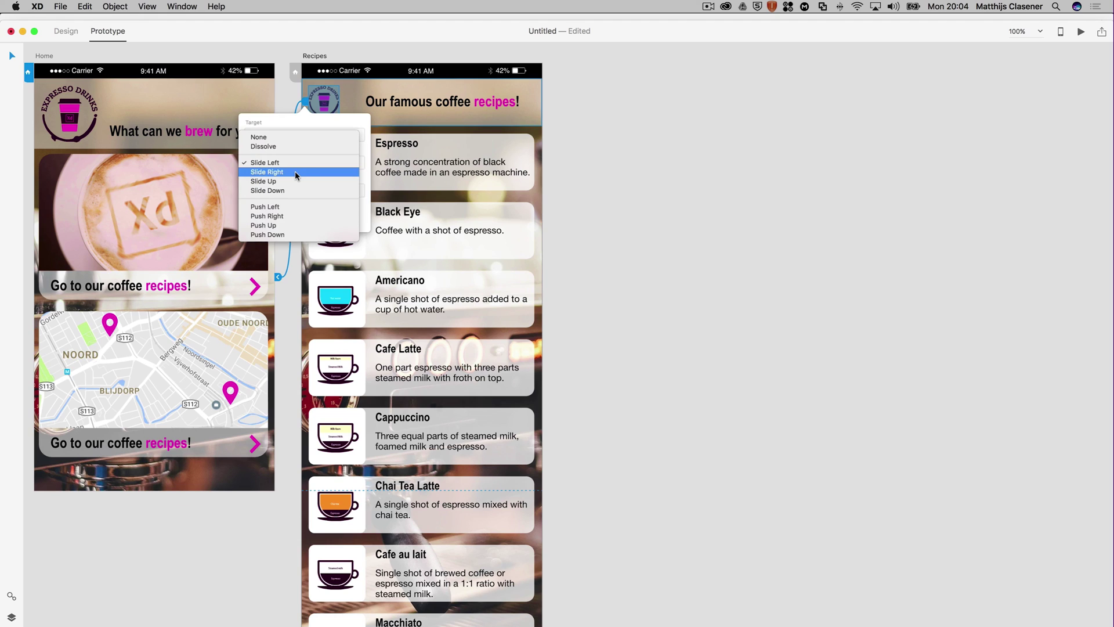
left_click(298, 173)
left_click(623, 220)
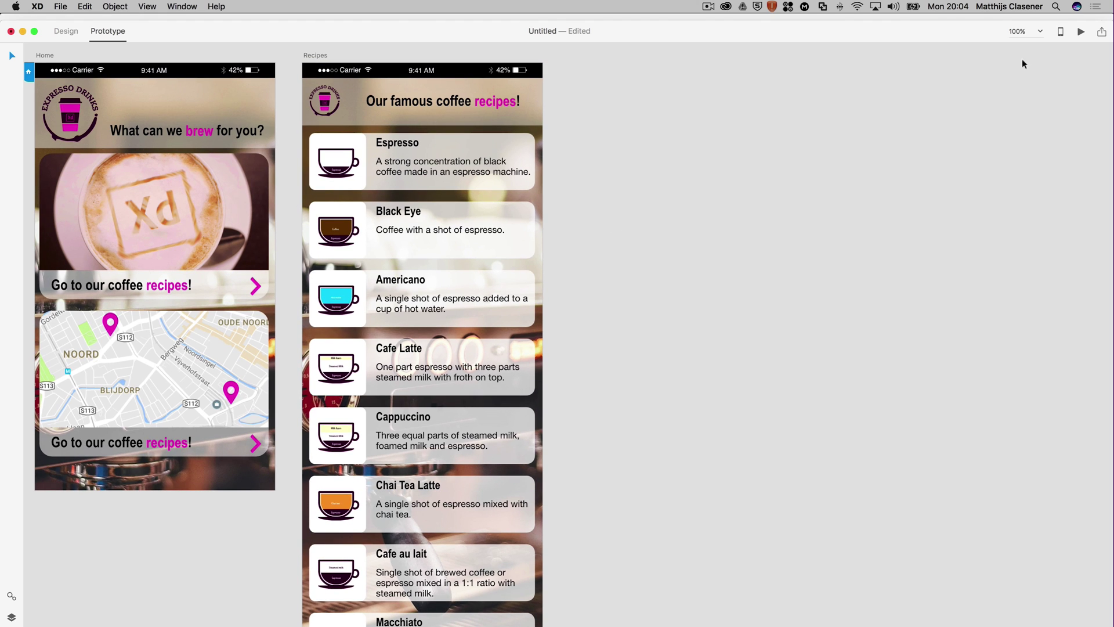
- Preview the prototype again to check the slide directions to Recipes and back to Home, and close the preview
left_click(1080, 31)
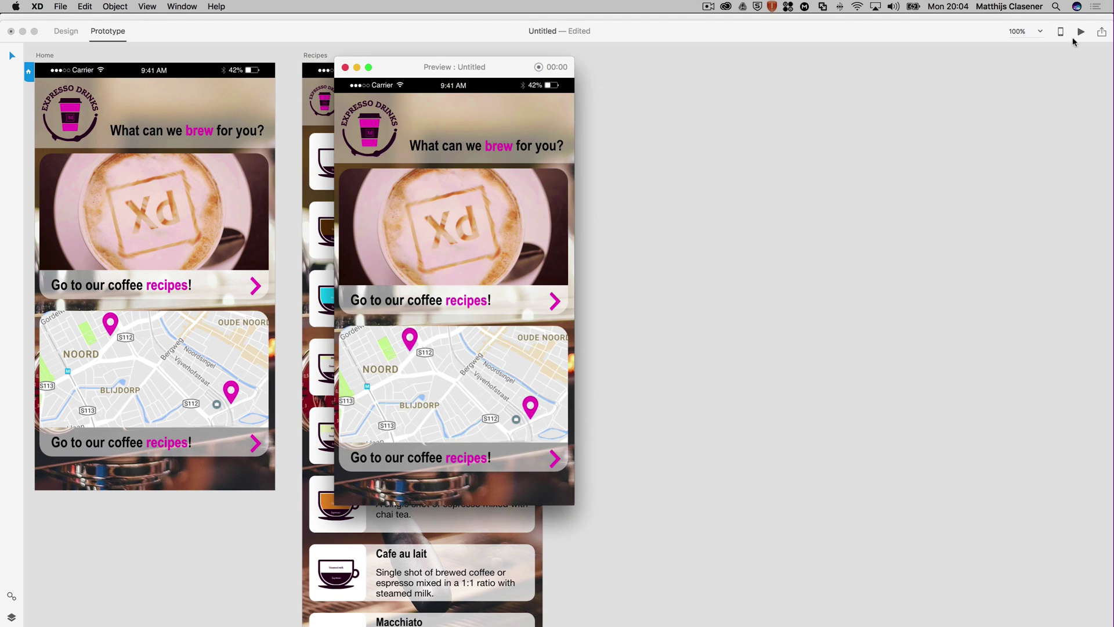
left_click(553, 257)
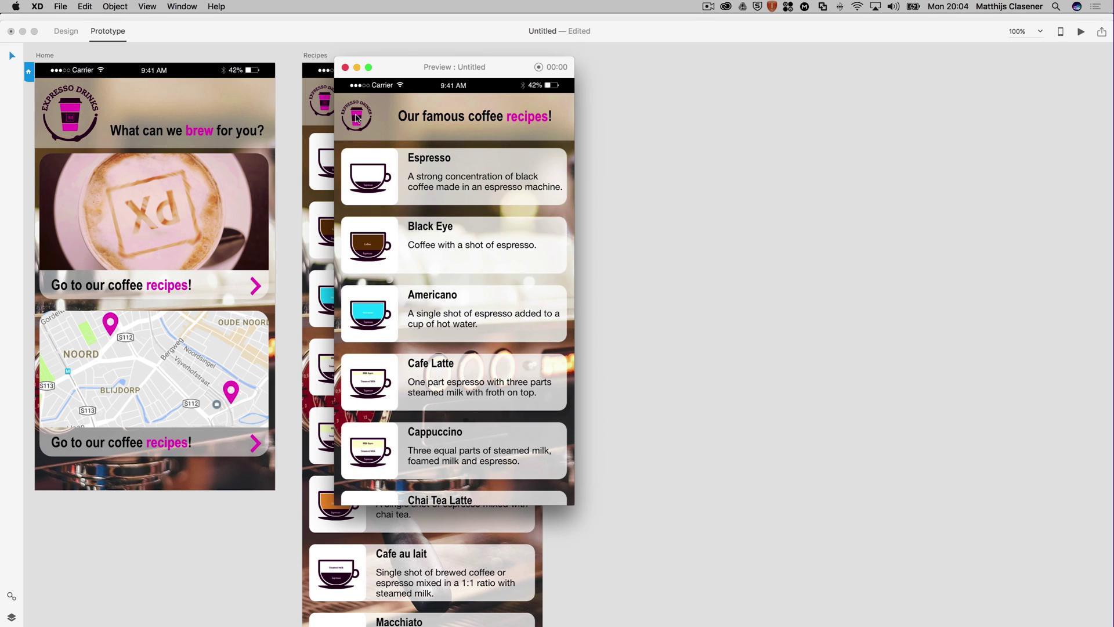
left_click(358, 119)
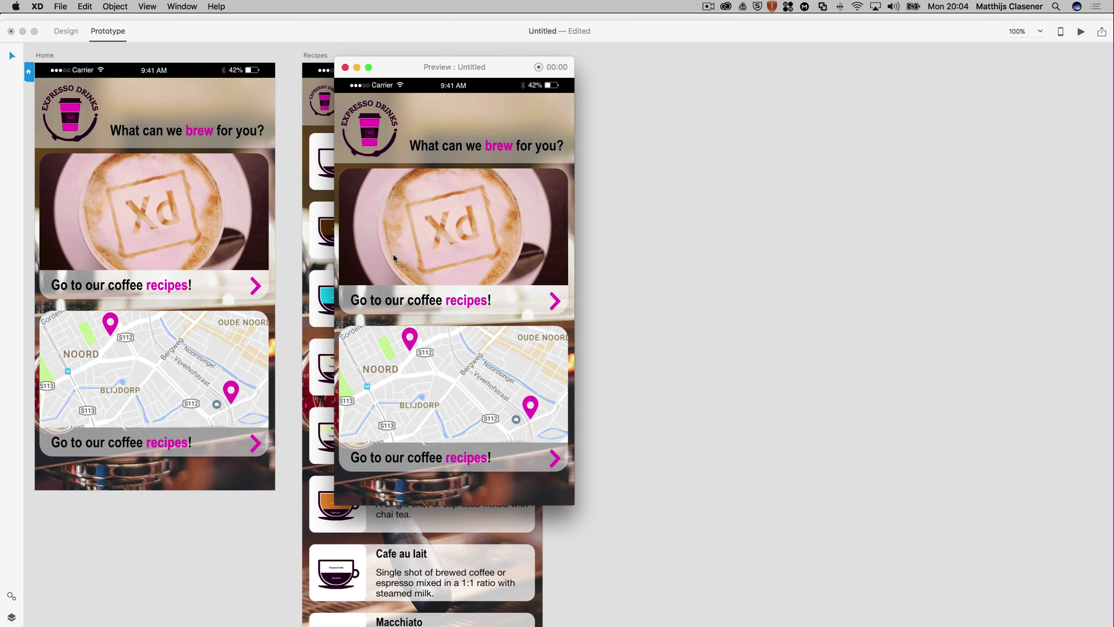
left_click(366, 136)
left_click(354, 115)
left_click(345, 68)
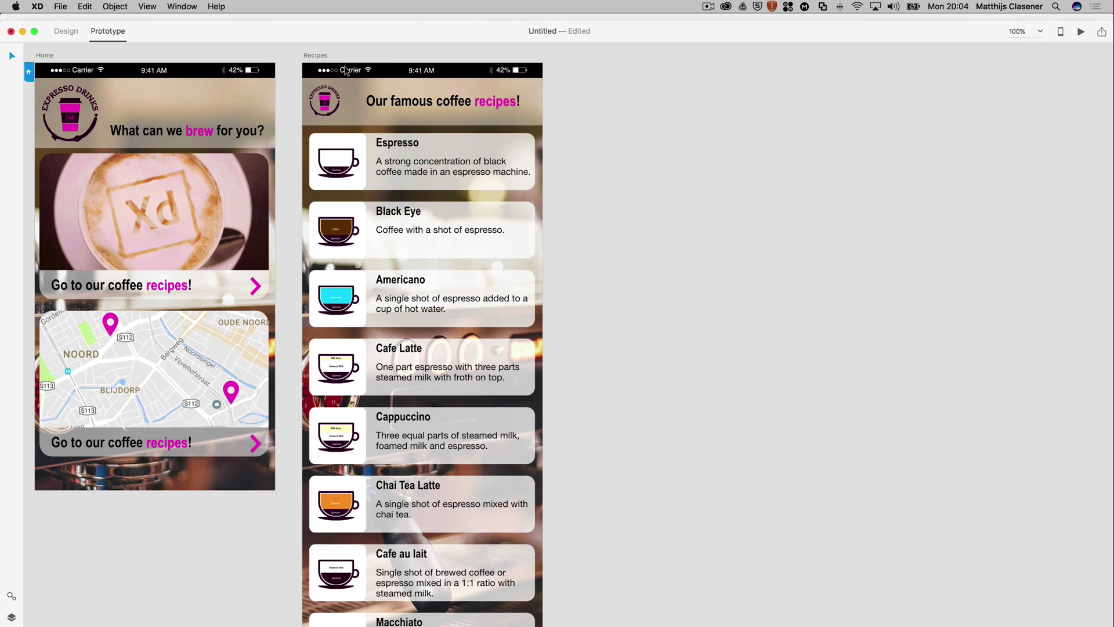